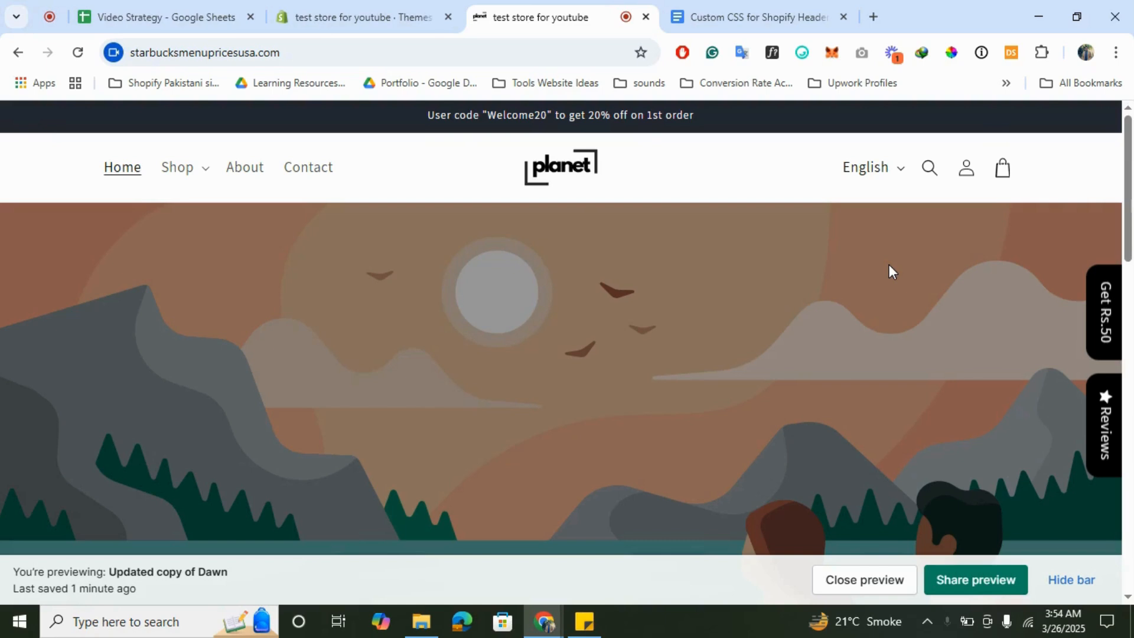
# - Preview the Shop mega menu, then glance at the header custom CSS document
pyautogui.click(191, 169)
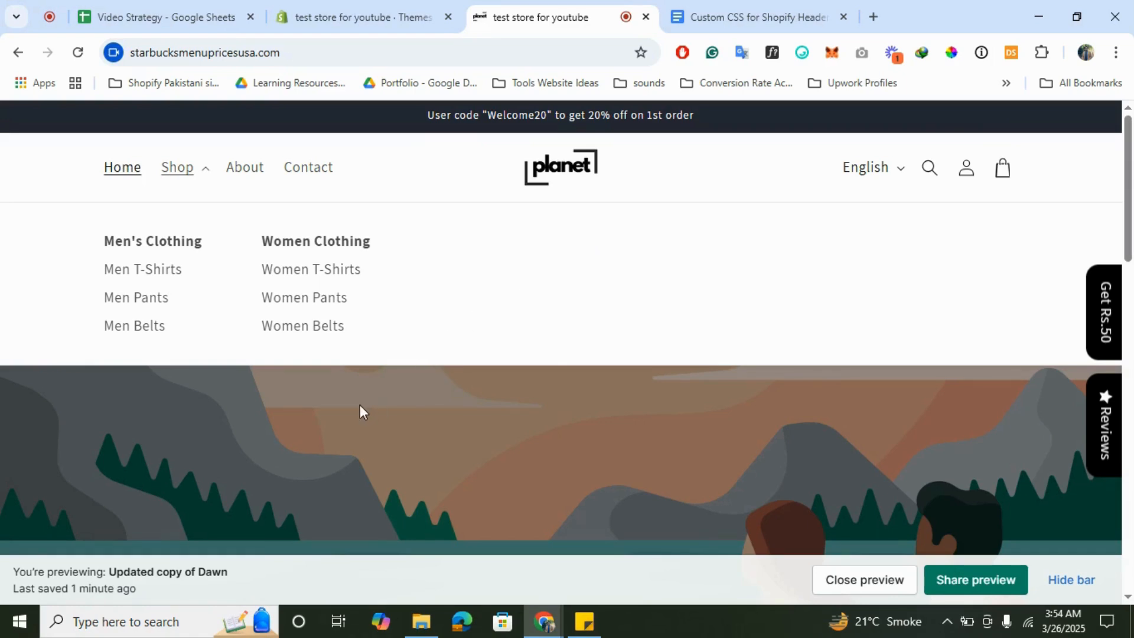
pyautogui.click(448, 388)
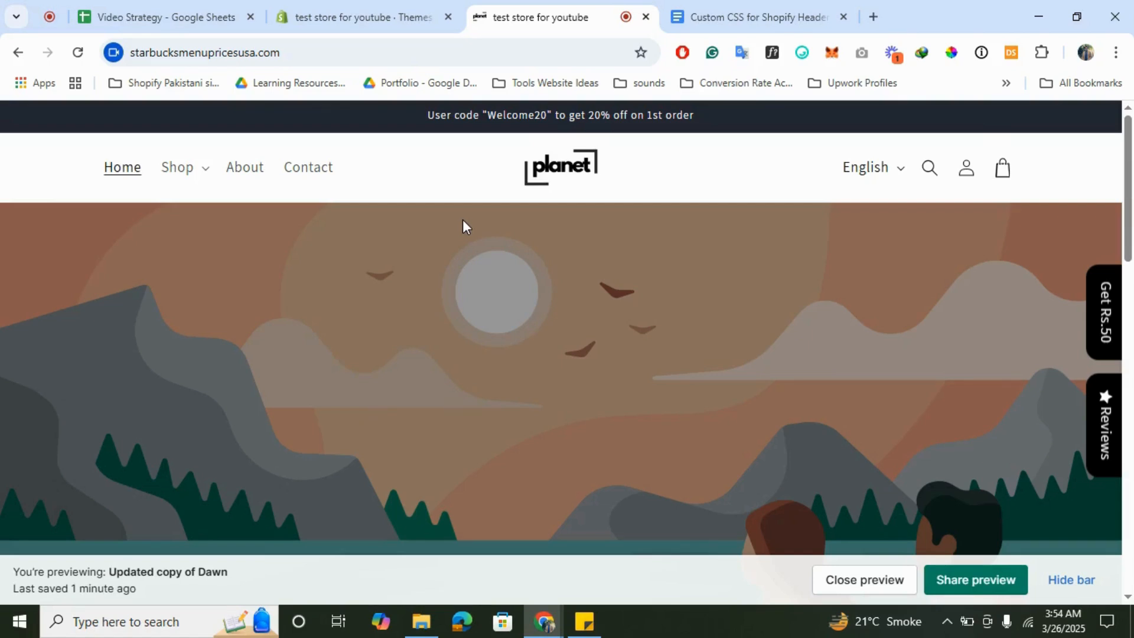
pyautogui.click(730, 3)
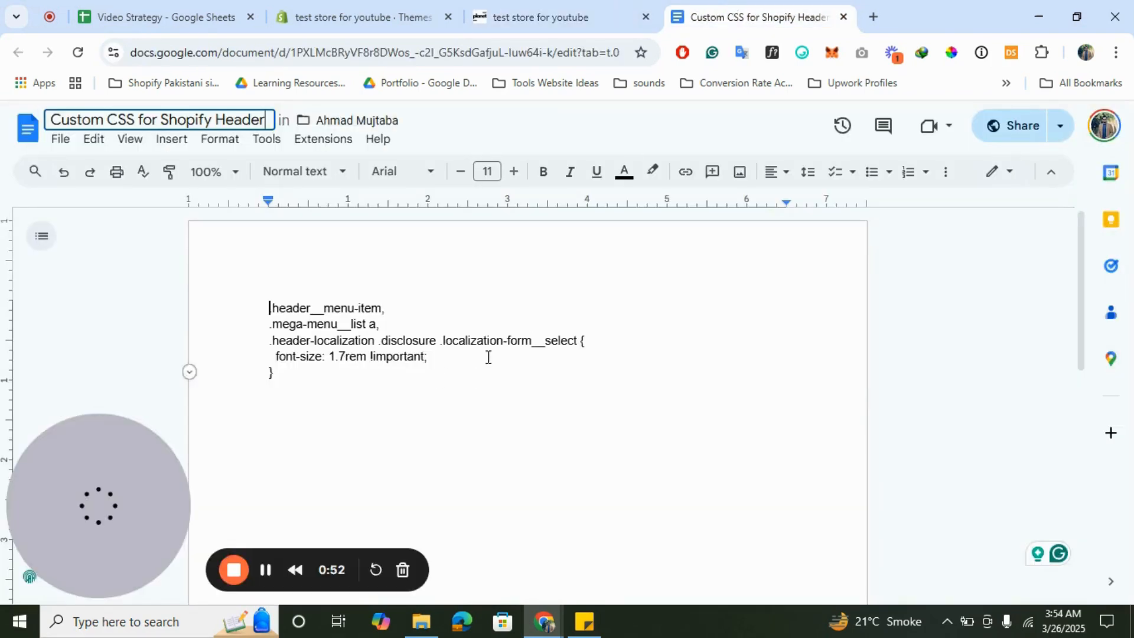
pyautogui.click(580, 3)
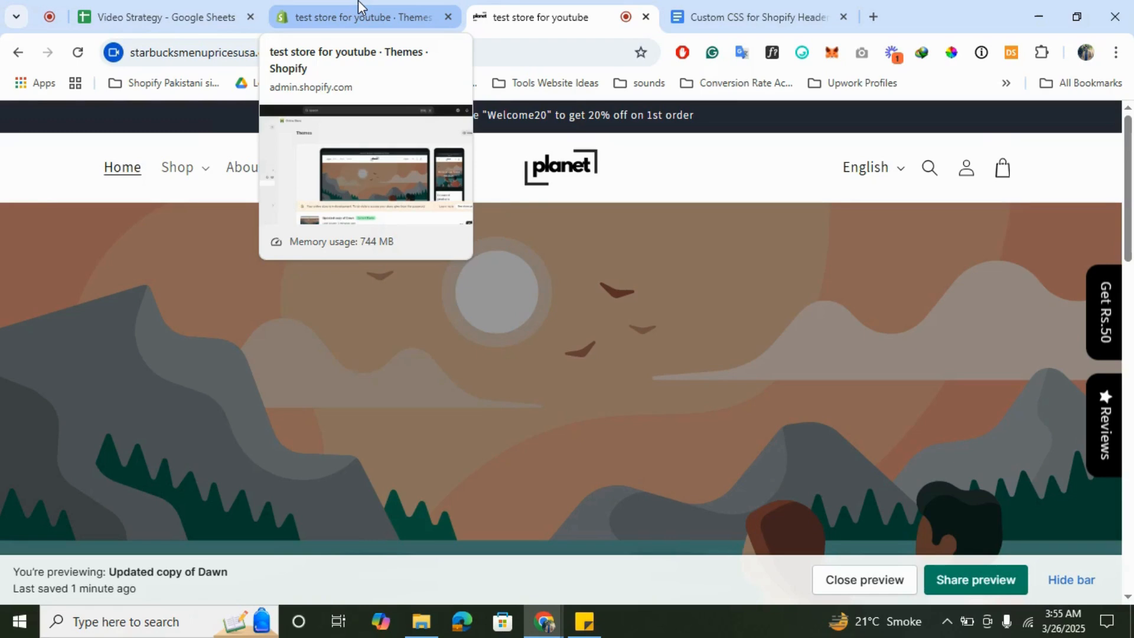
# - Zoom the store preview in and out, then switch to the store's Themes admin page
pyautogui.keyDown('ctrl'); pyautogui.scroll(5, 1015, 180); pyautogui.keyUp('ctrl')
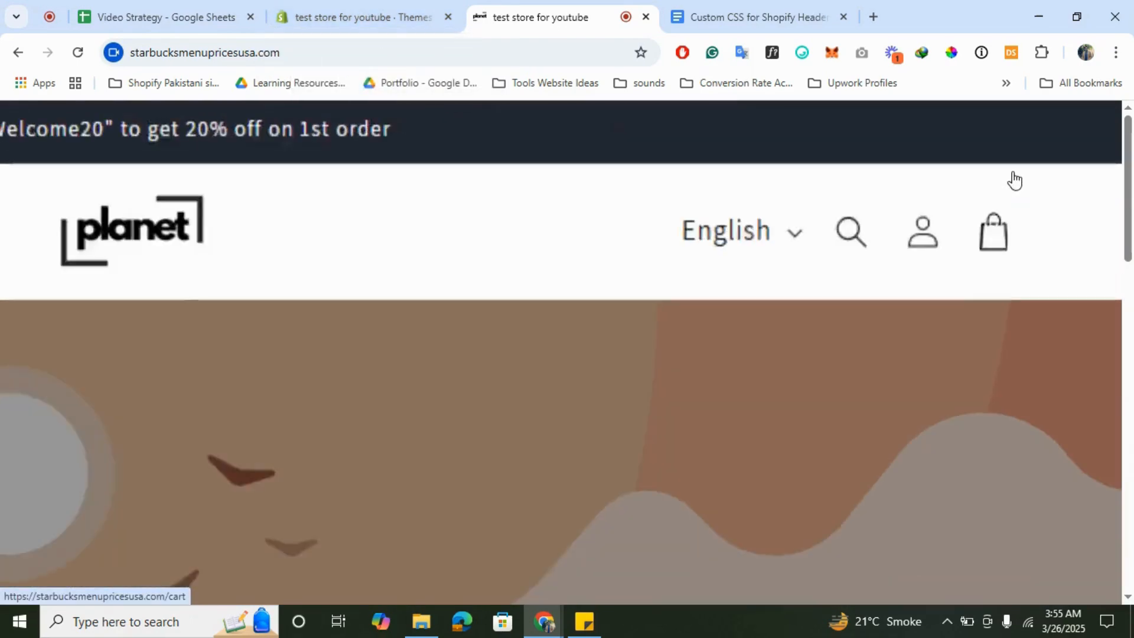
pyautogui.keyDown('ctrl'); pyautogui.scroll(2, 1015, 180); pyautogui.keyUp('ctrl')
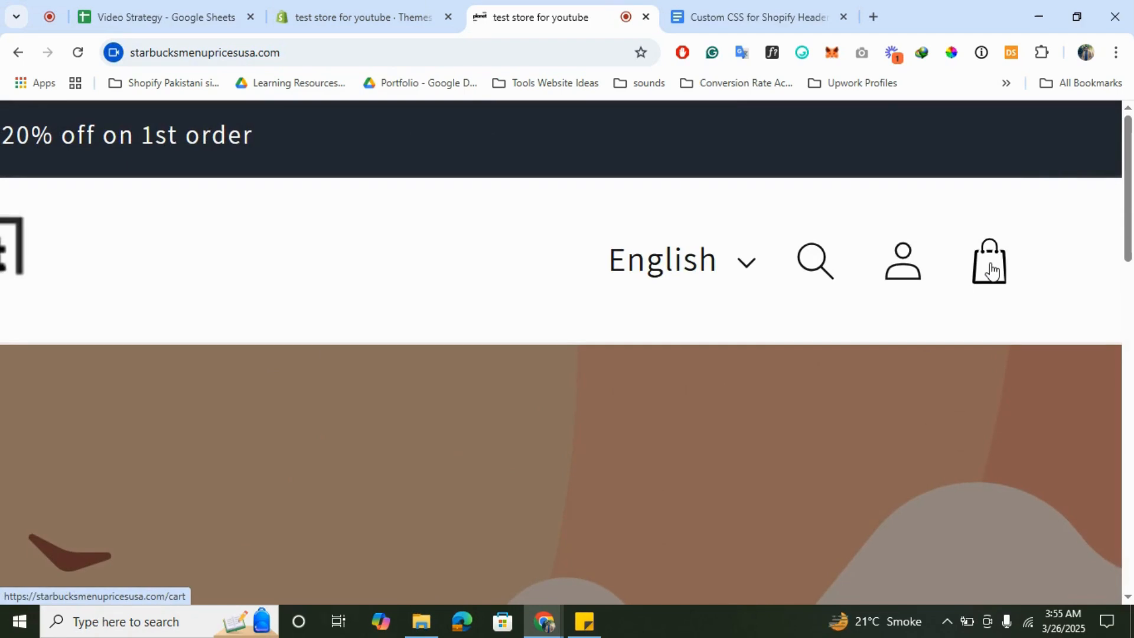
pyautogui.keyDown('ctrl'); pyautogui.scroll(-7, 992, 271); pyautogui.keyUp('ctrl')
pyautogui.keyDown('ctrl'); pyautogui.scroll(-1, 992, 270); pyautogui.keyUp('ctrl')
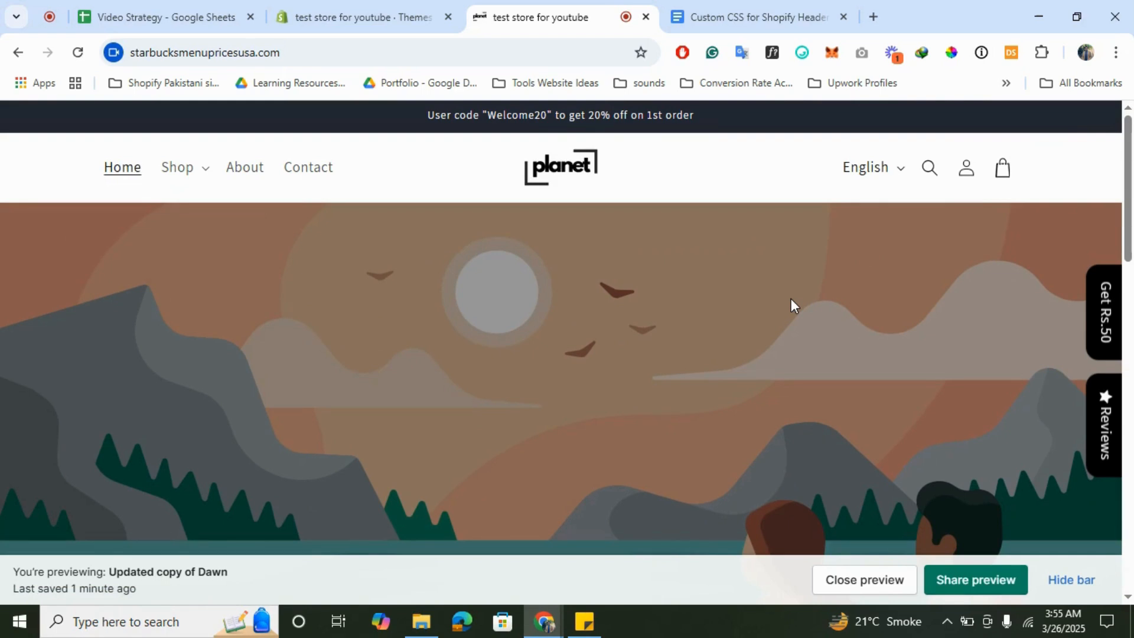
pyautogui.click(306, 16)
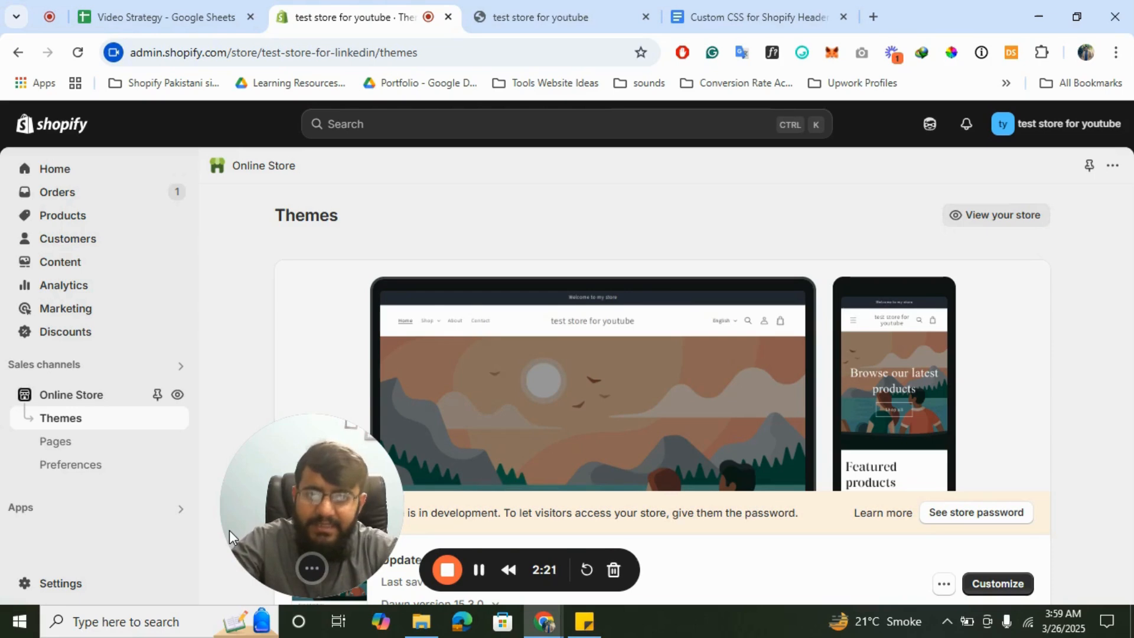
# - Review the saved header CSS in Google Docs, then return to the text-logo store preview
pyautogui.click(761, 7)
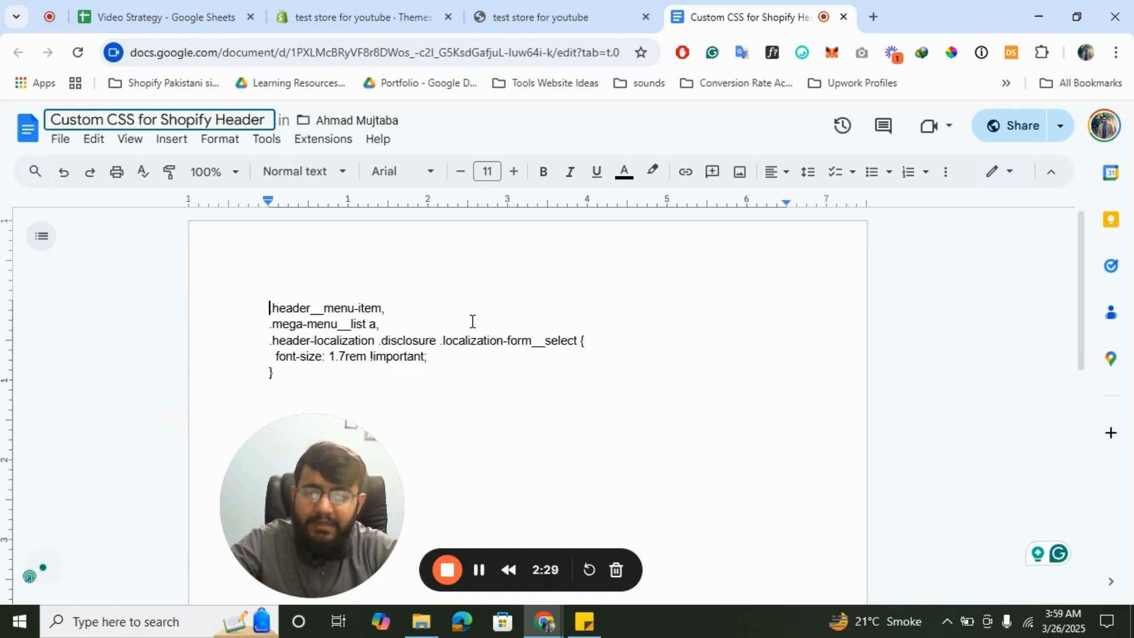
pyautogui.click(543, 16)
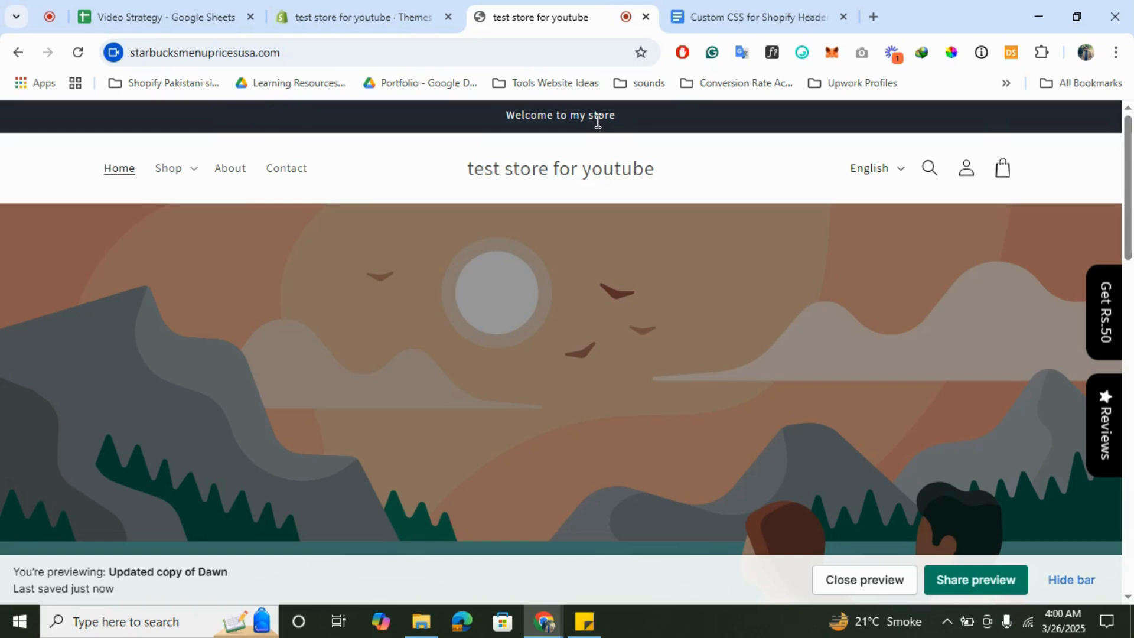
# - From the Themes admin page, go to Content > Menus to list the store's menus
pyautogui.click(397, 14)
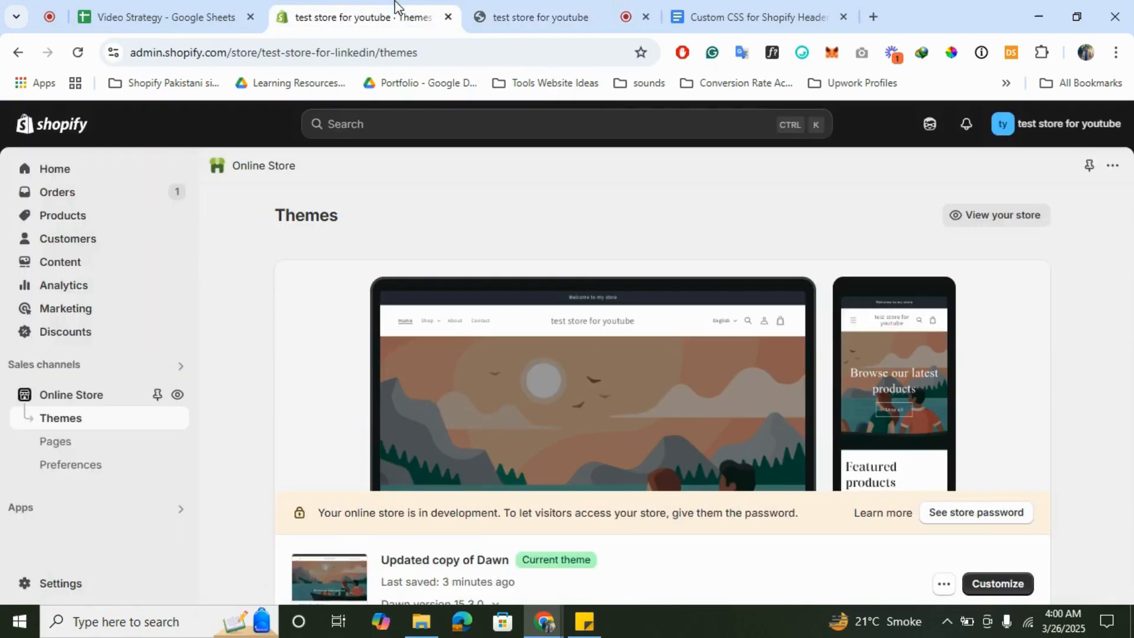
pyautogui.moveTo(315, 443); pyautogui.dragTo(348, 379)
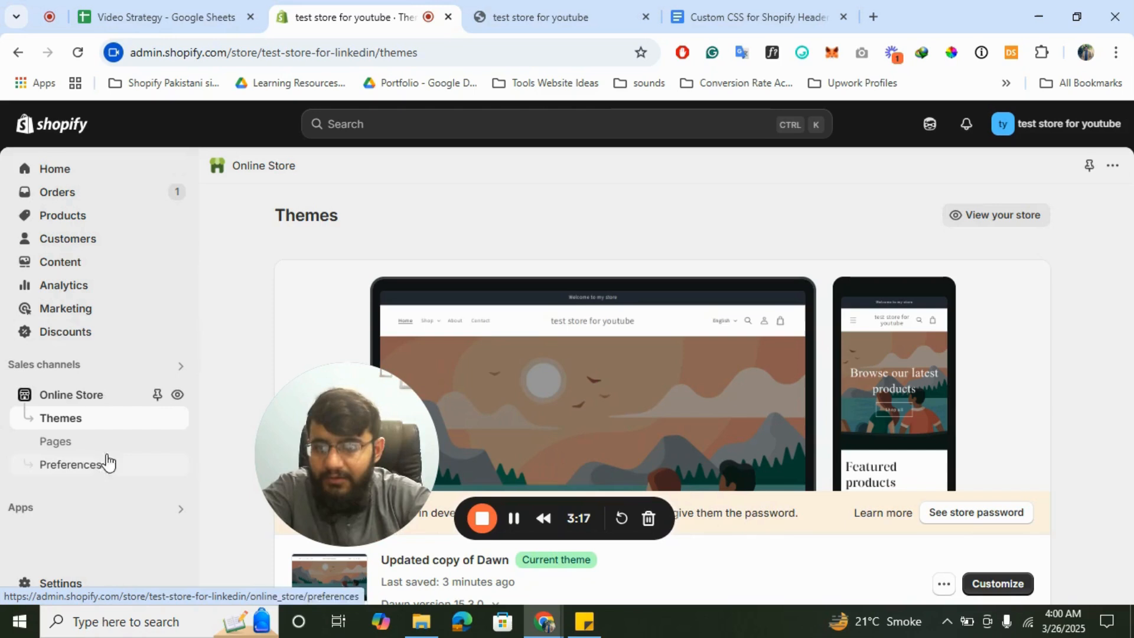
pyautogui.click(63, 269)
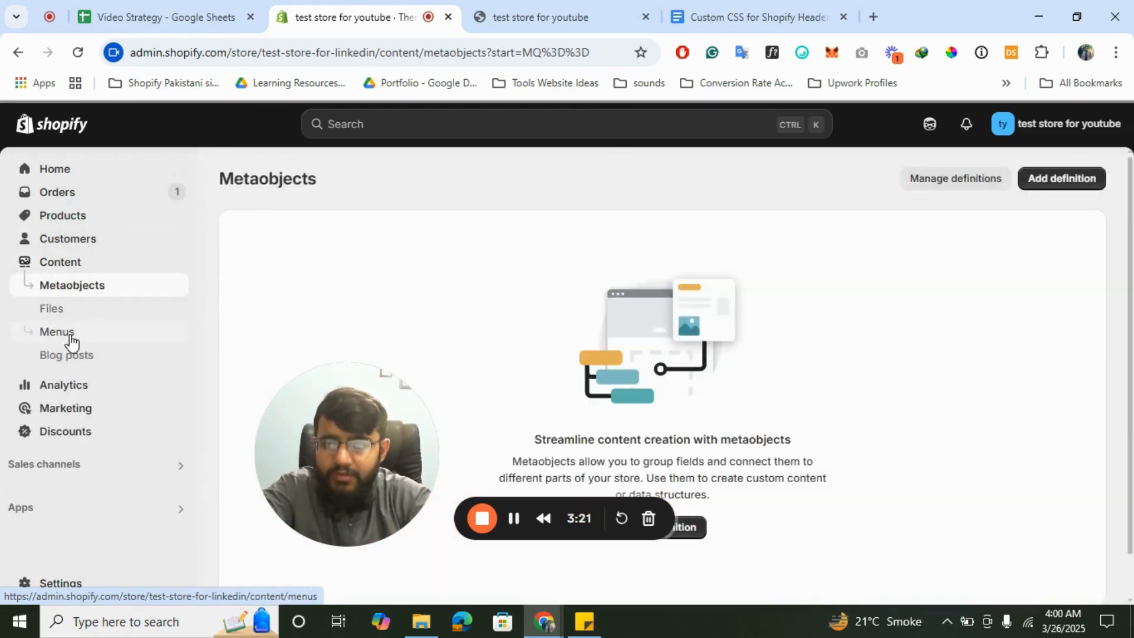
pyautogui.click(70, 337)
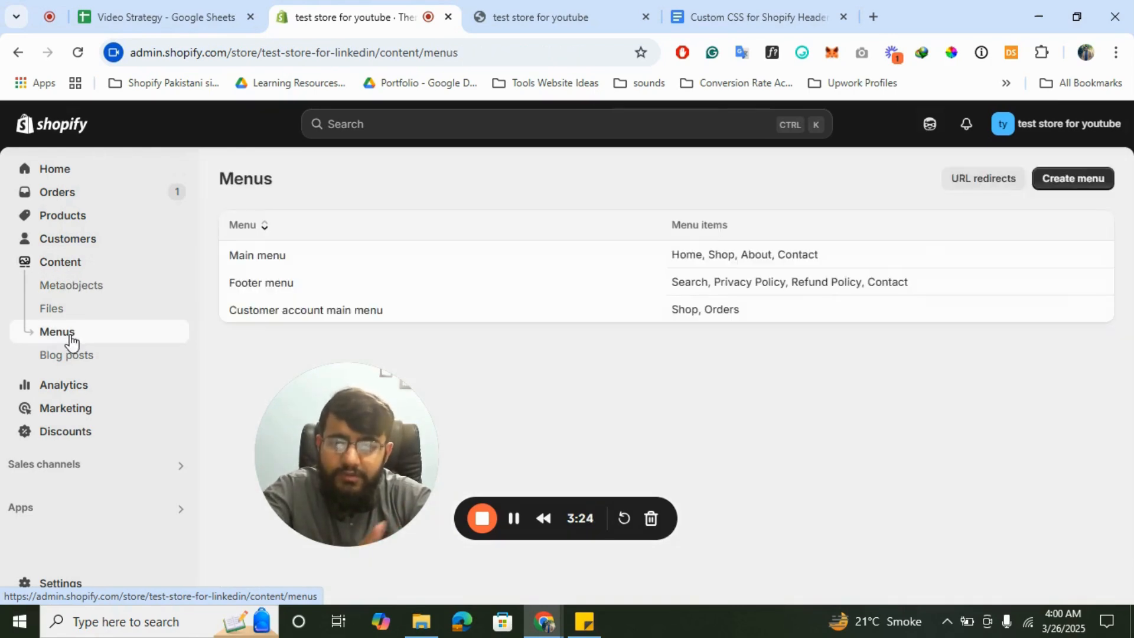
# - Open the Main menu in the menu editor
pyautogui.click(275, 257)
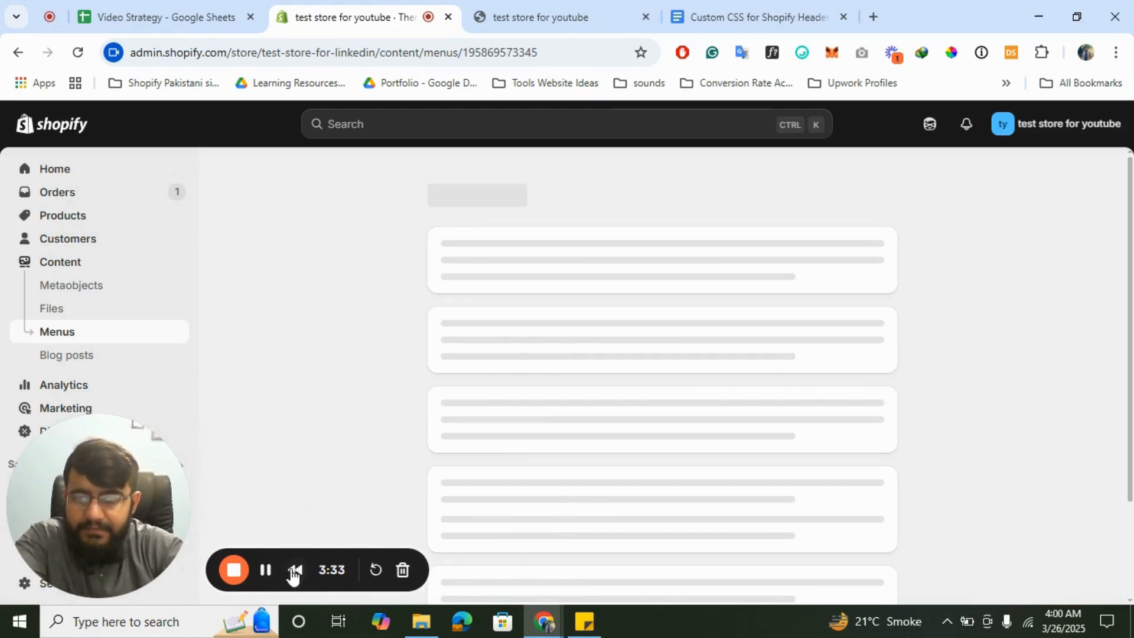
pyautogui.click(275, 260)
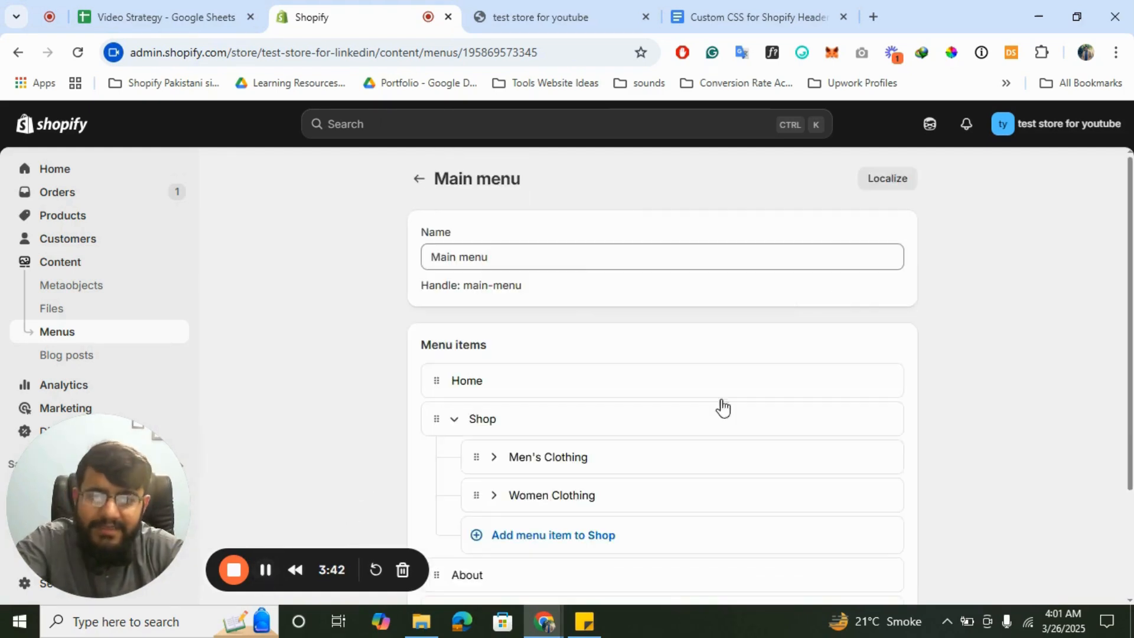
pyautogui.scroll(-1, 631, 397)
pyautogui.scroll(-1, 631, 398)
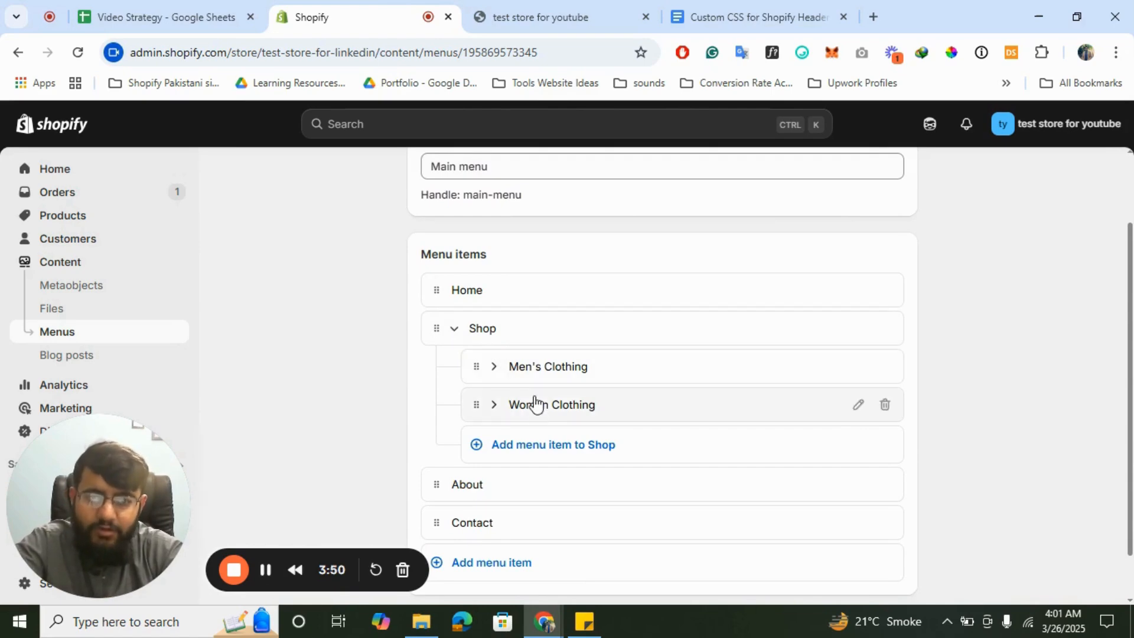
# - Expand Women Clothing to review its items, then collapse Women Clothing and Shop
pyautogui.click(494, 407)
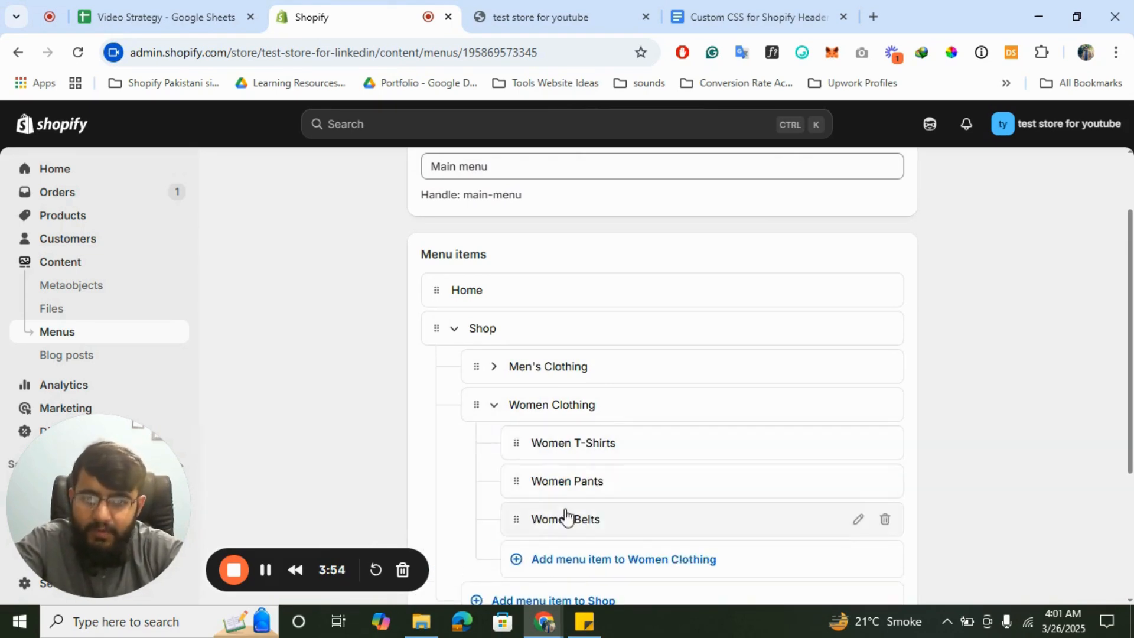
pyautogui.scroll(-3, 531, 406)
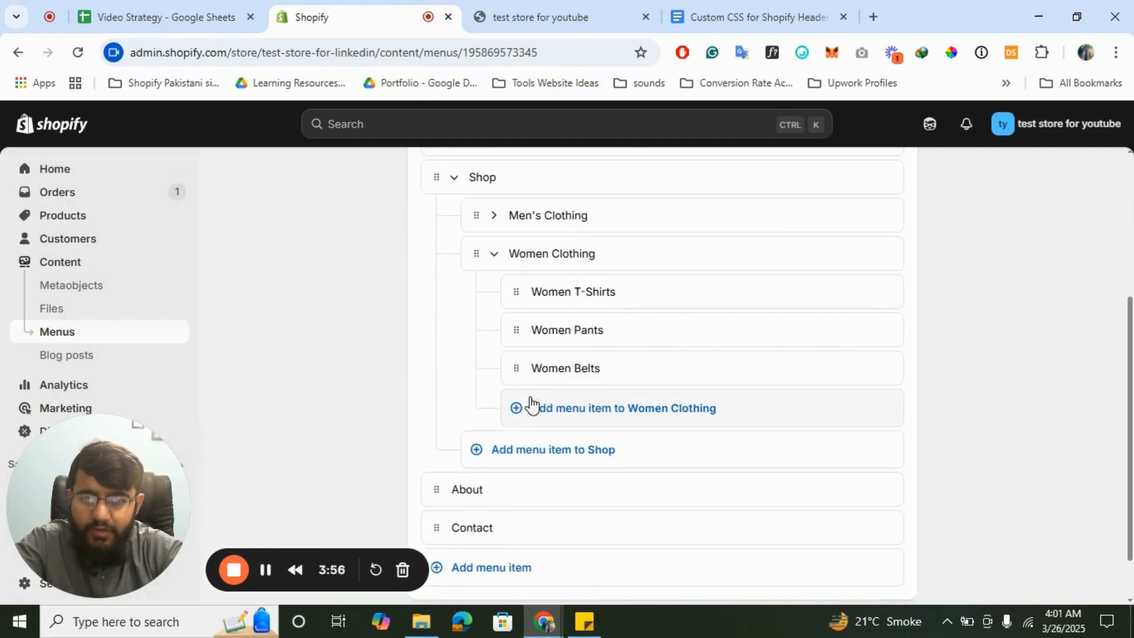
pyautogui.scroll(1, 525, 493)
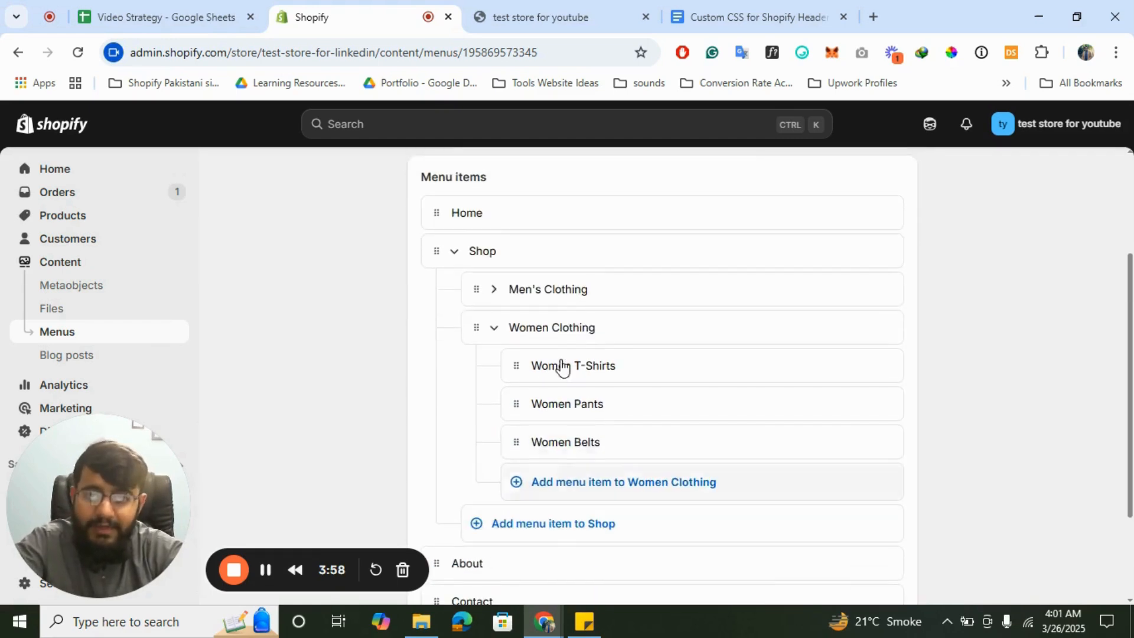
pyautogui.click(497, 331)
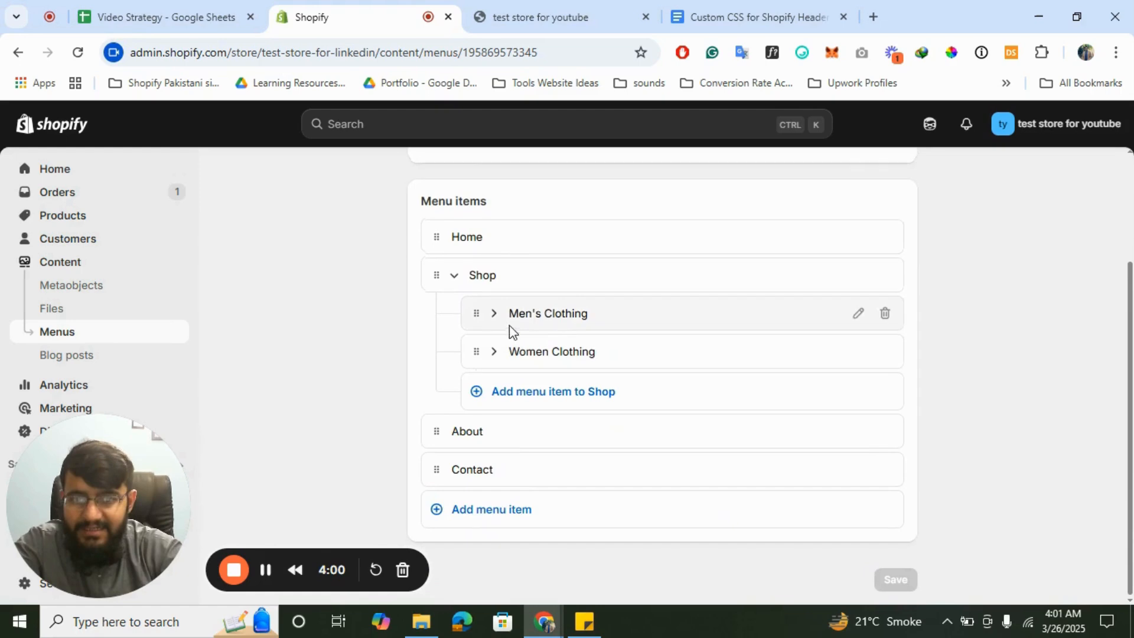
pyautogui.click(454, 278)
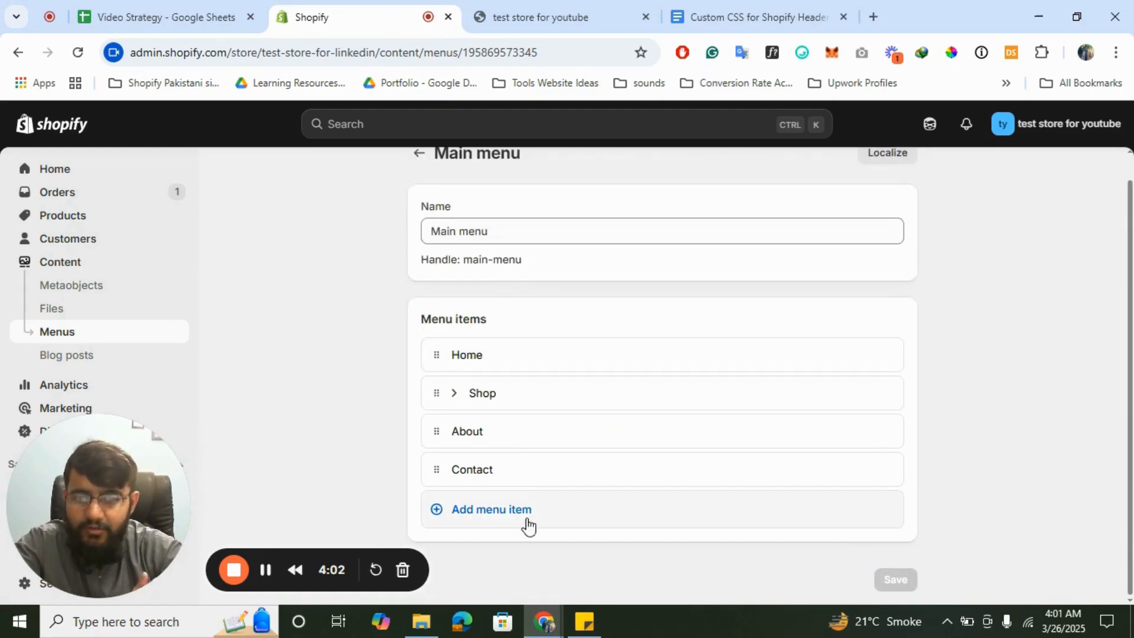
# - Add a Main menu item linked to the Shipping time page
pyautogui.click(497, 512)
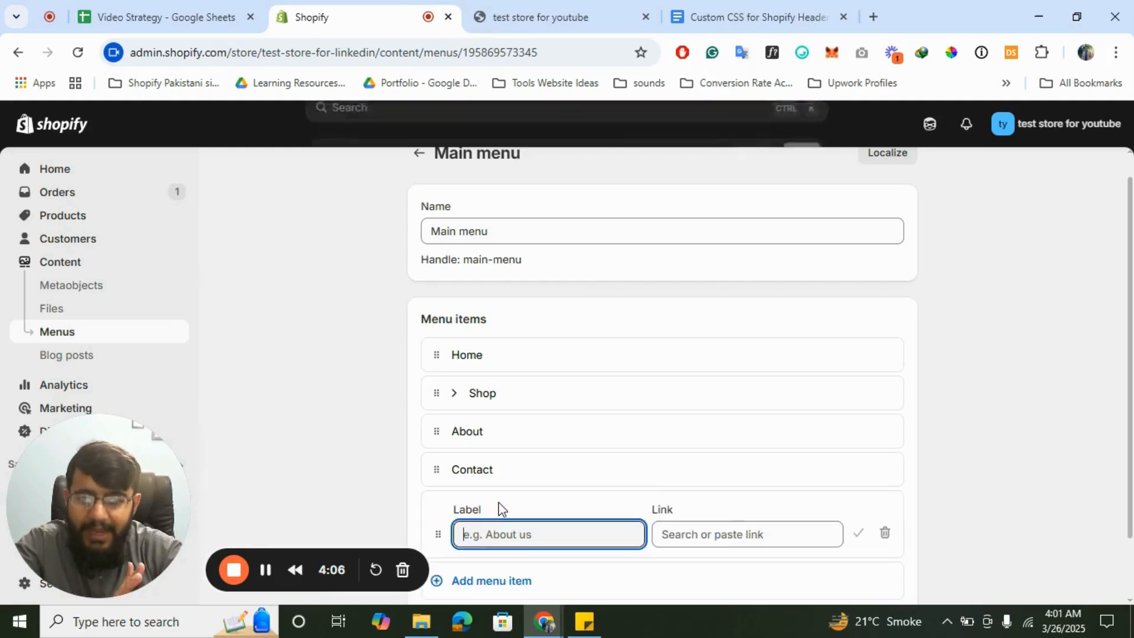
pyautogui.click(735, 534)
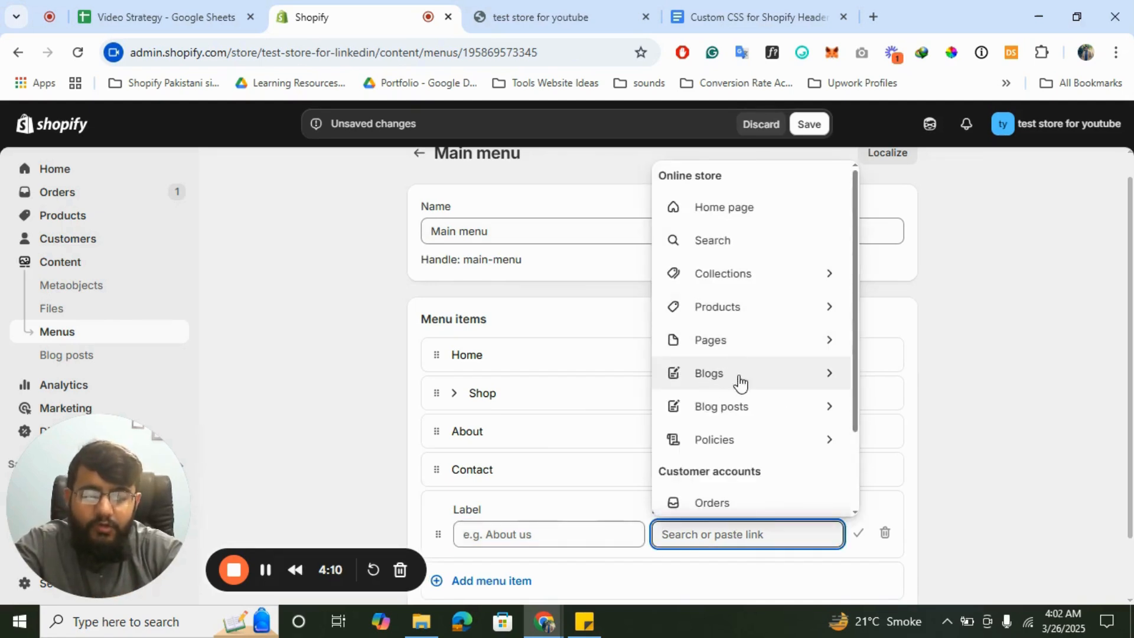
pyautogui.click(735, 349)
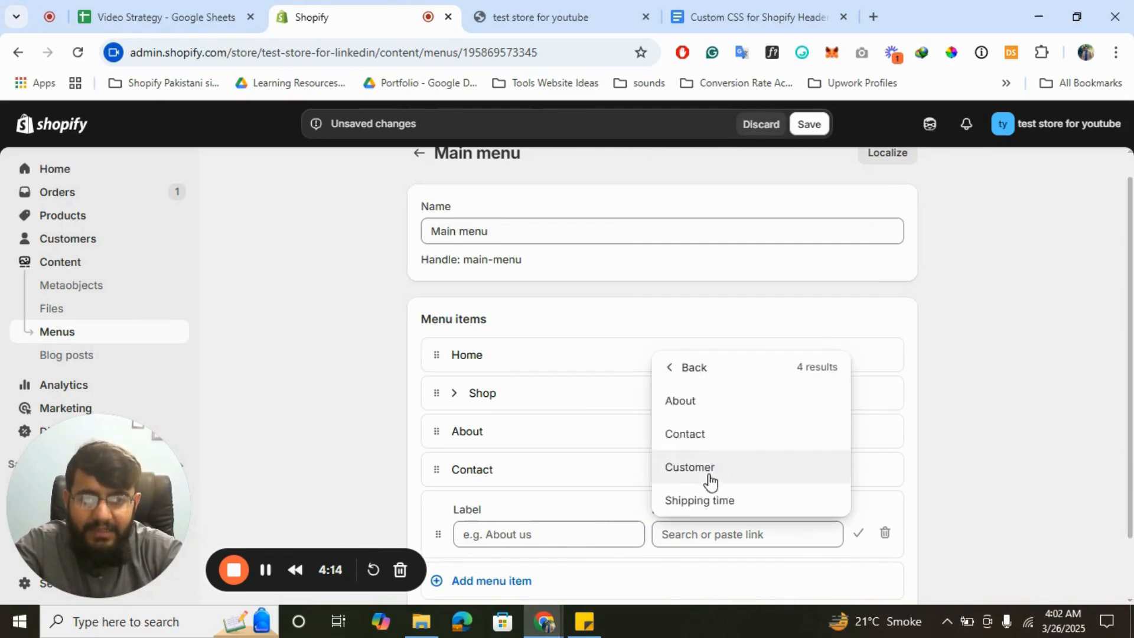
pyautogui.click(711, 501)
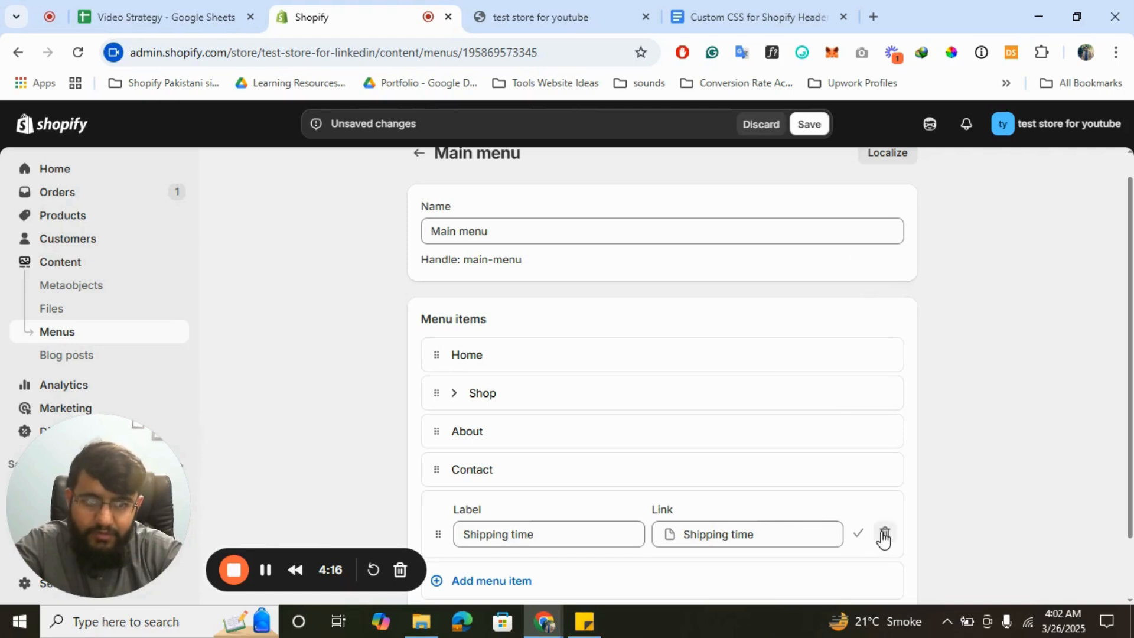
pyautogui.click(856, 535)
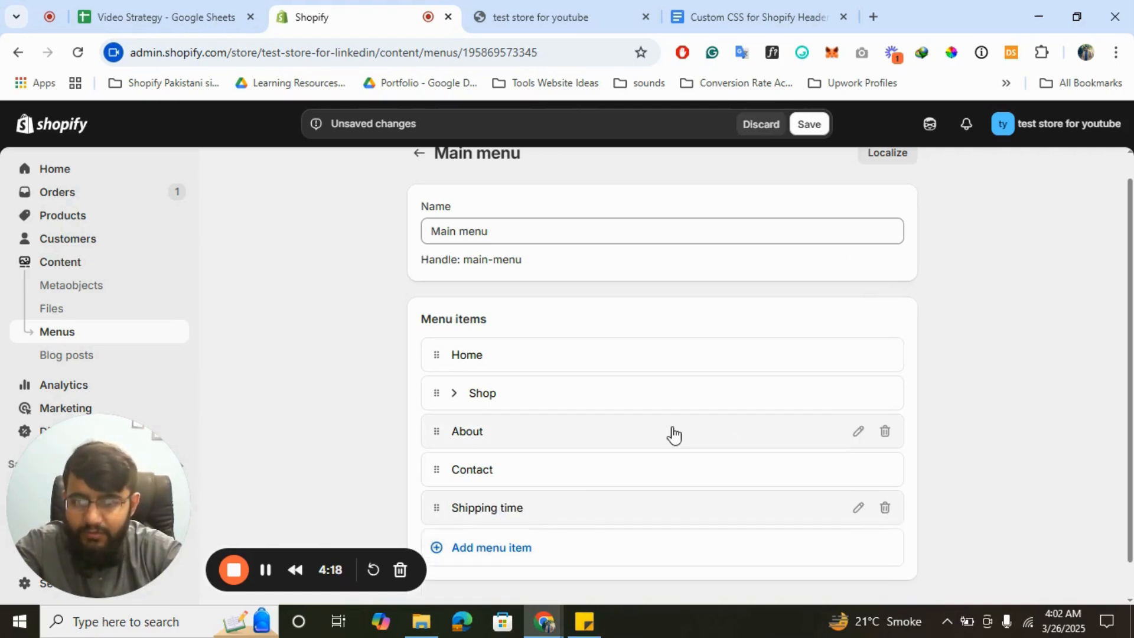
pyautogui.scroll(-1, 567, 440)
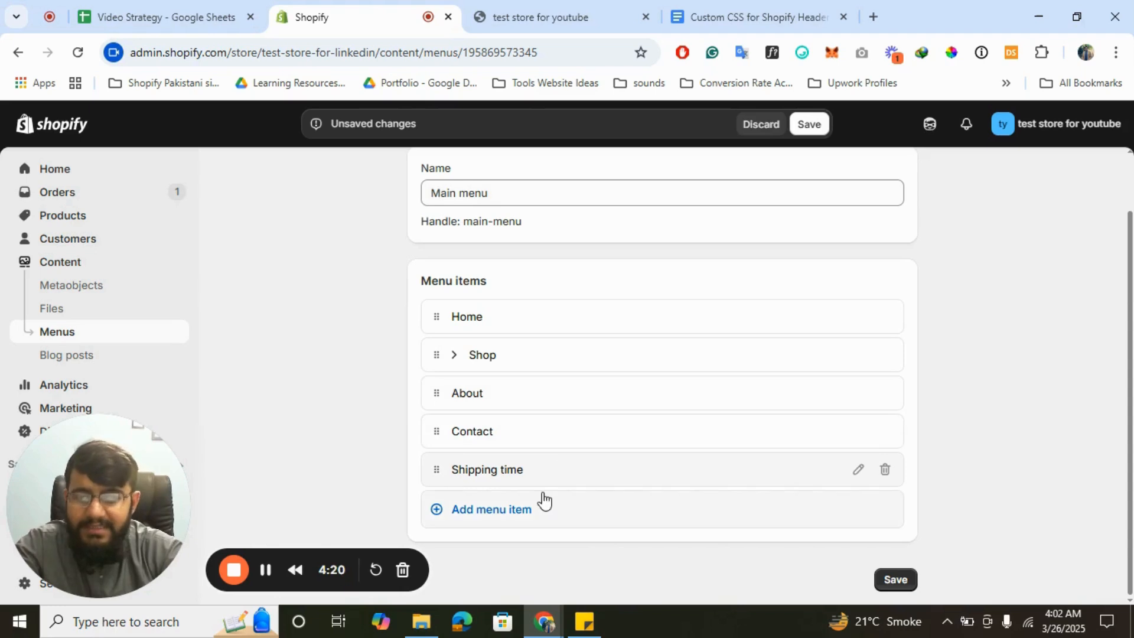
# - Start another menu item, abandon the collections list, and remove the empty item
pyautogui.click(509, 508)
pyautogui.click(703, 531)
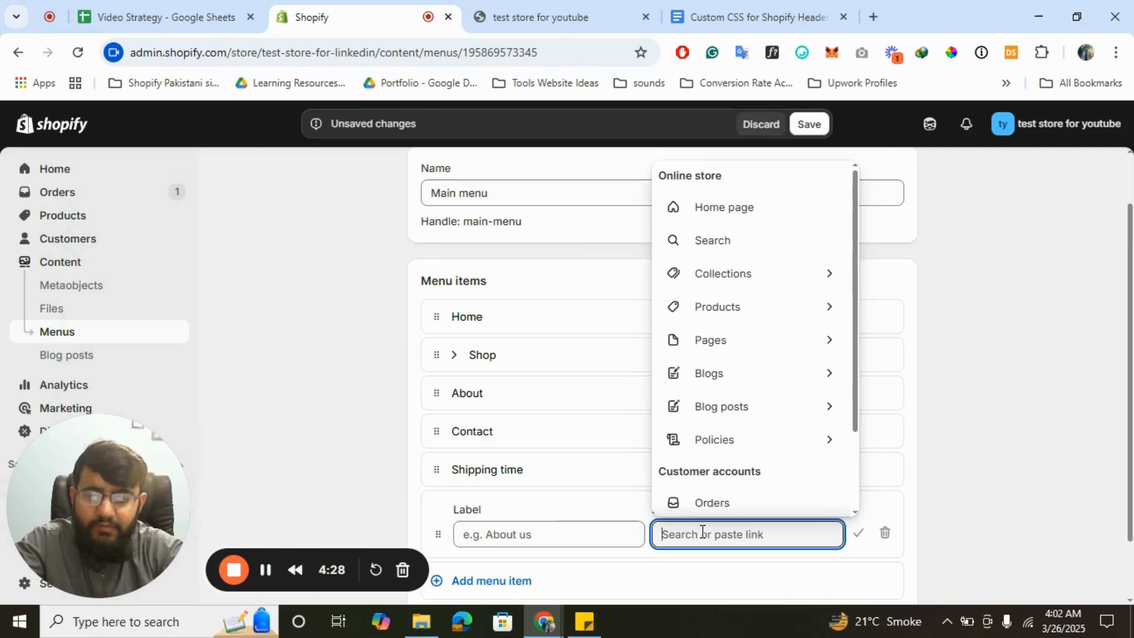
pyautogui.click(717, 281)
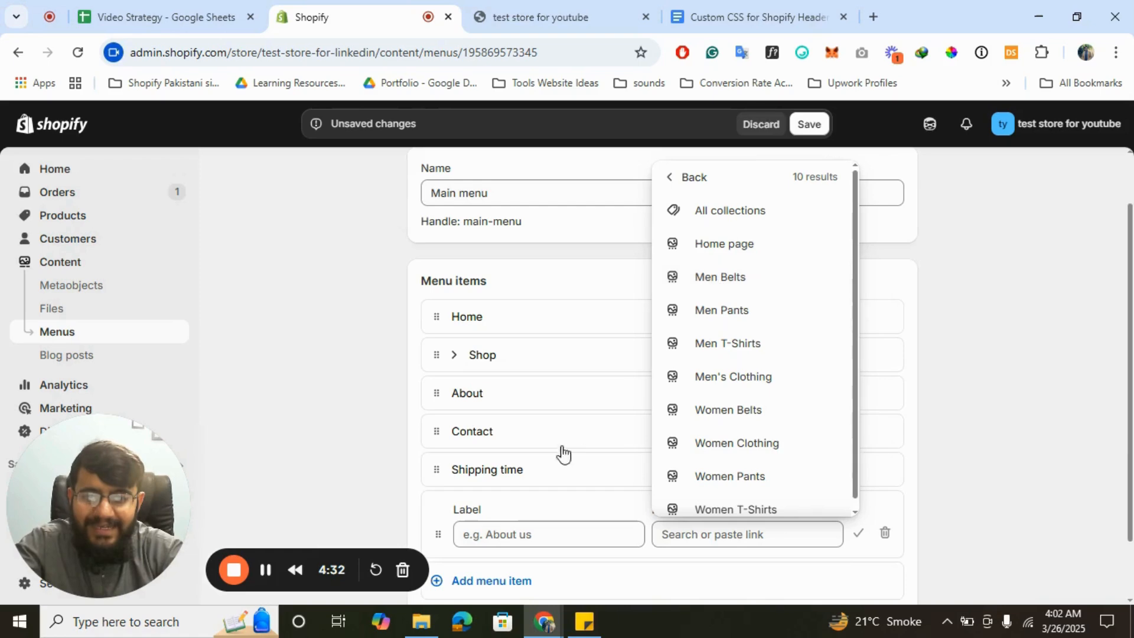
pyautogui.click(935, 438)
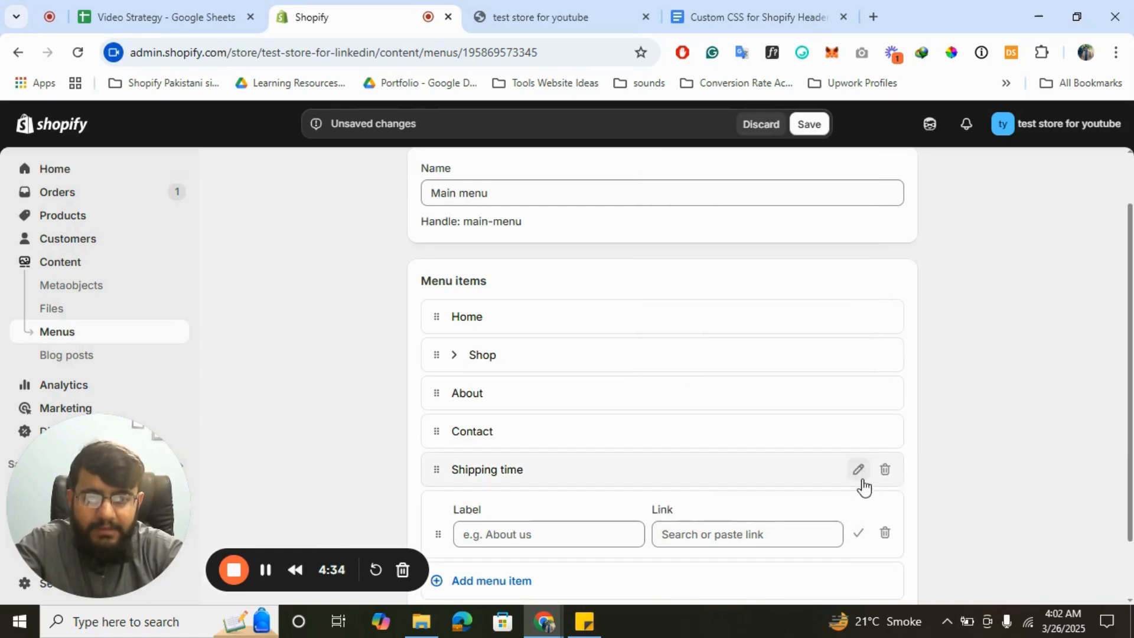
pyautogui.click(885, 533)
pyautogui.click(800, 398)
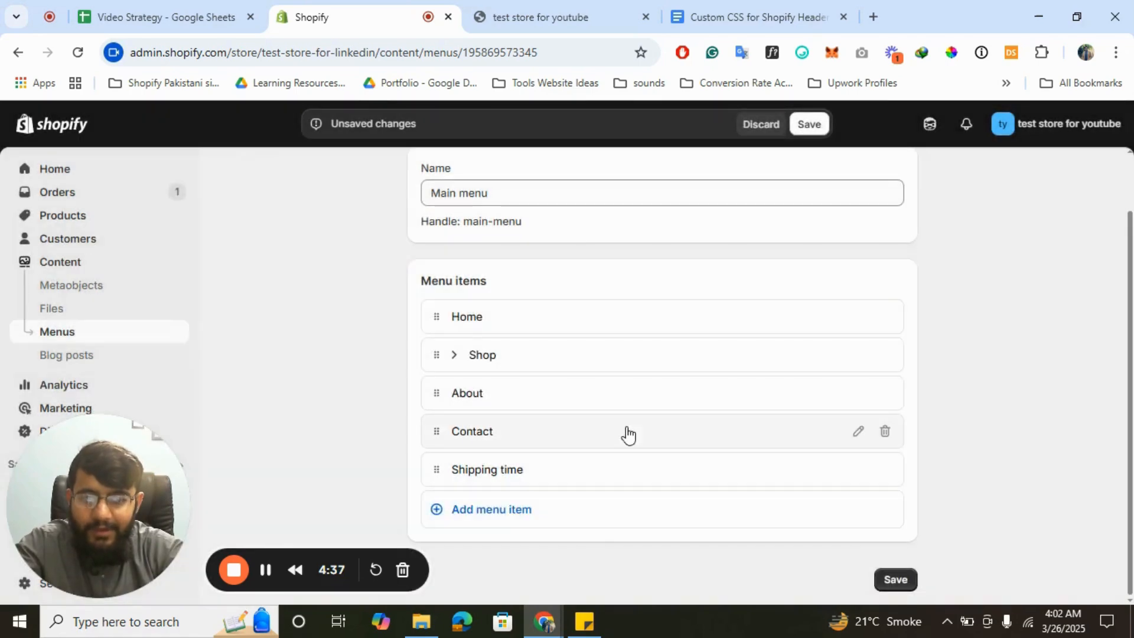
# - Add a new item below Shipping time linked to All collections
pyautogui.click(536, 508)
pyautogui.click(744, 532)
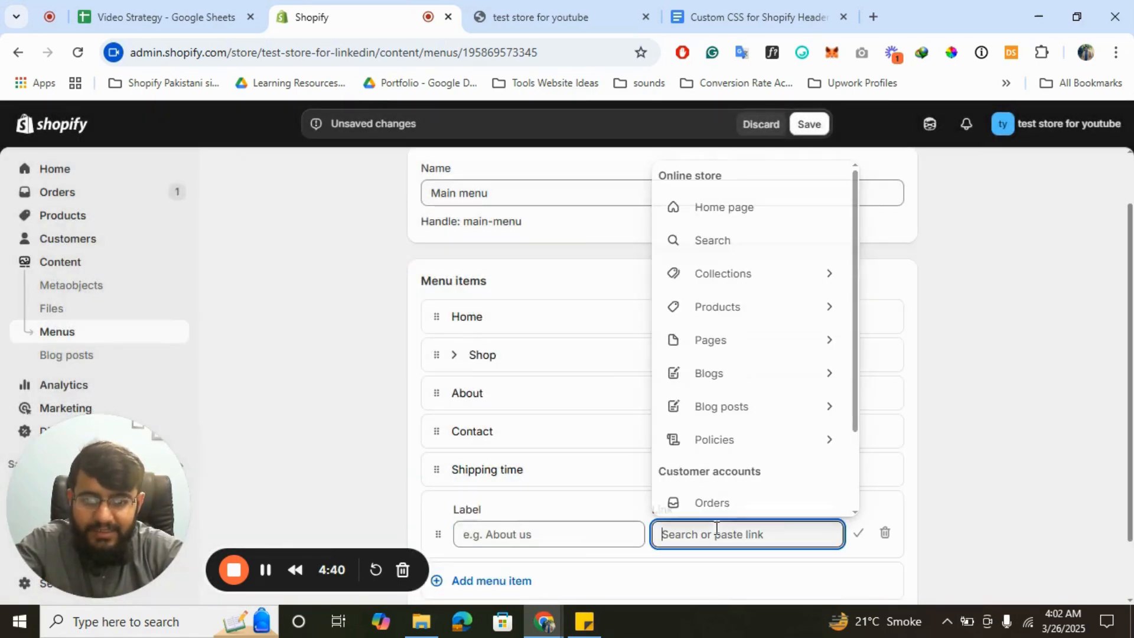
pyautogui.click(709, 287)
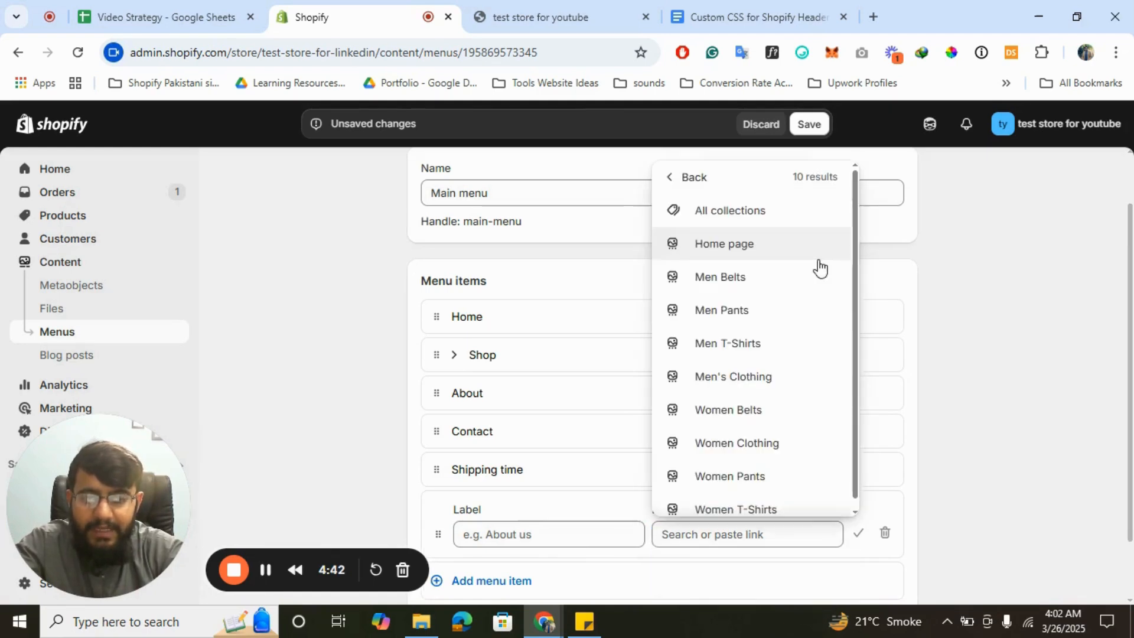
pyautogui.click(760, 225)
pyautogui.scroll(-1, 754, 404)
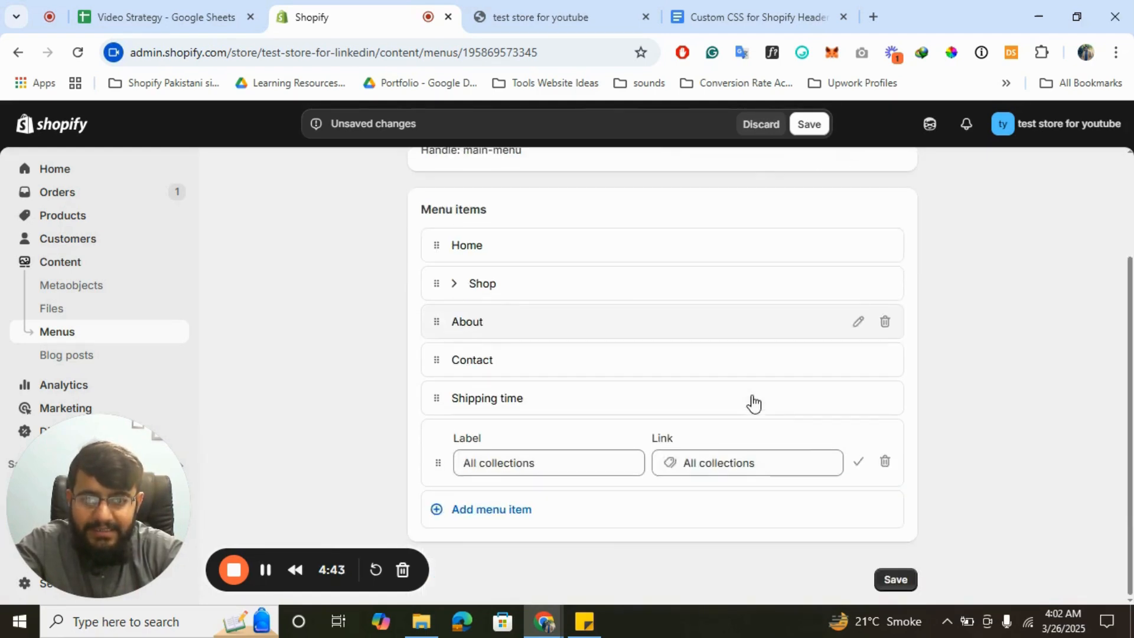
# - Confirm All collections and add a menu item linked to the Men's Clothing collection
pyautogui.click(858, 463)
pyautogui.click(552, 505)
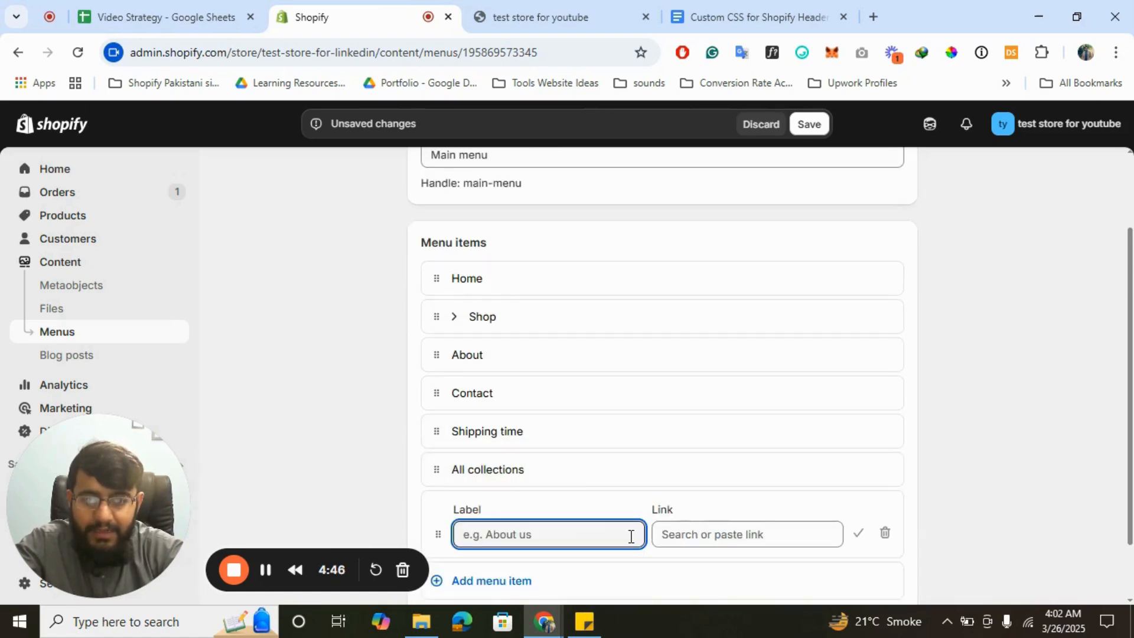
pyautogui.click(739, 535)
pyautogui.scroll(-1, 800, 296)
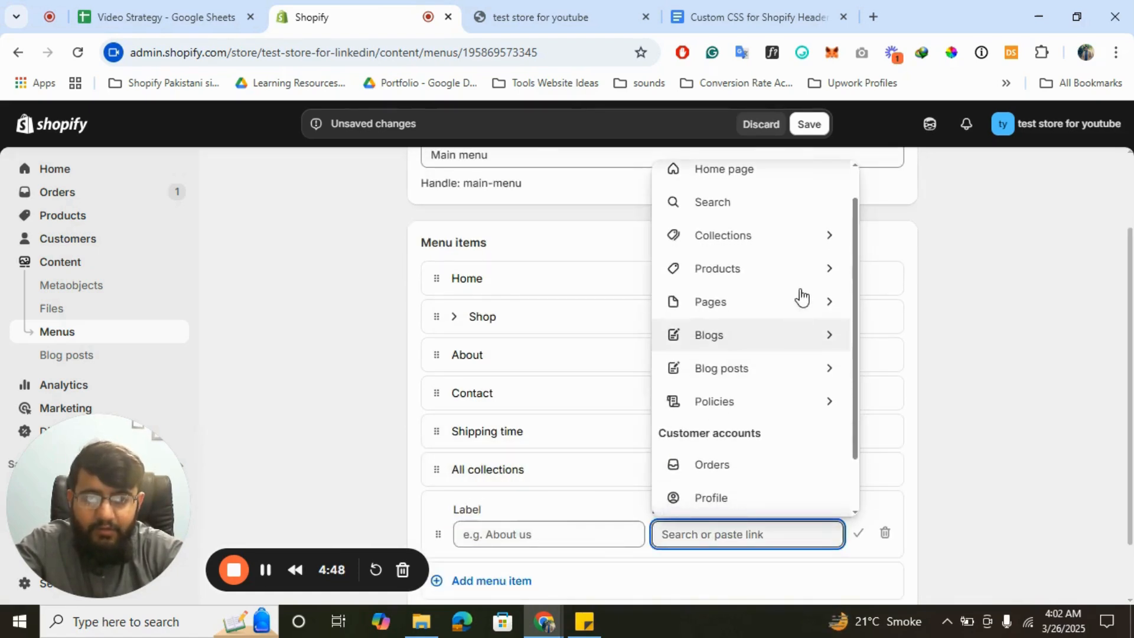
pyautogui.click(733, 237)
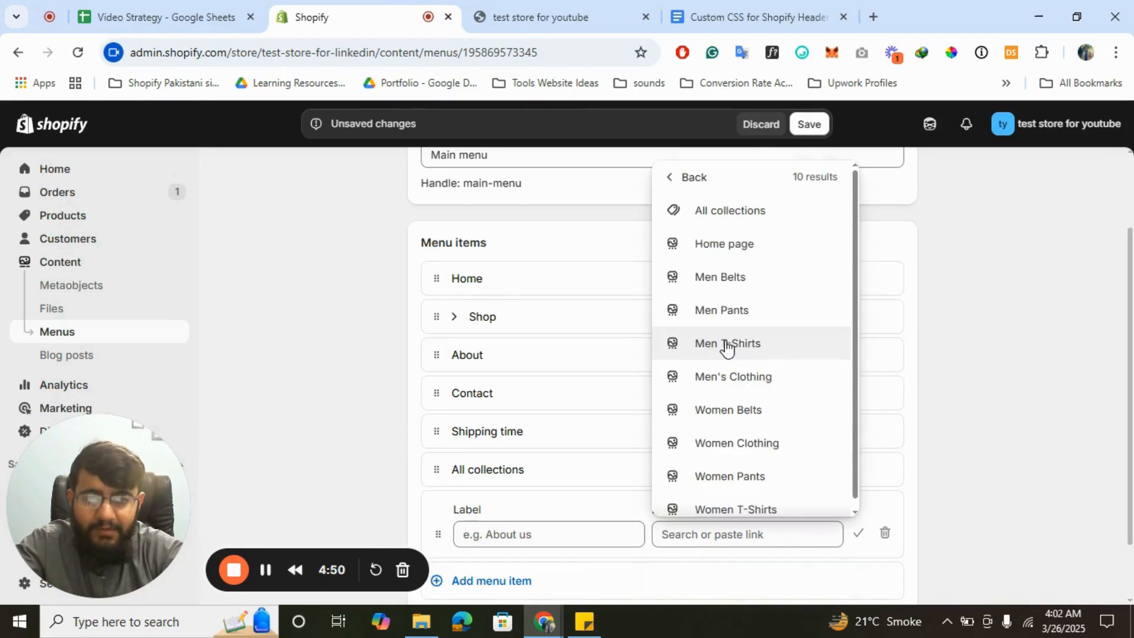
pyautogui.scroll(-1, 791, 313)
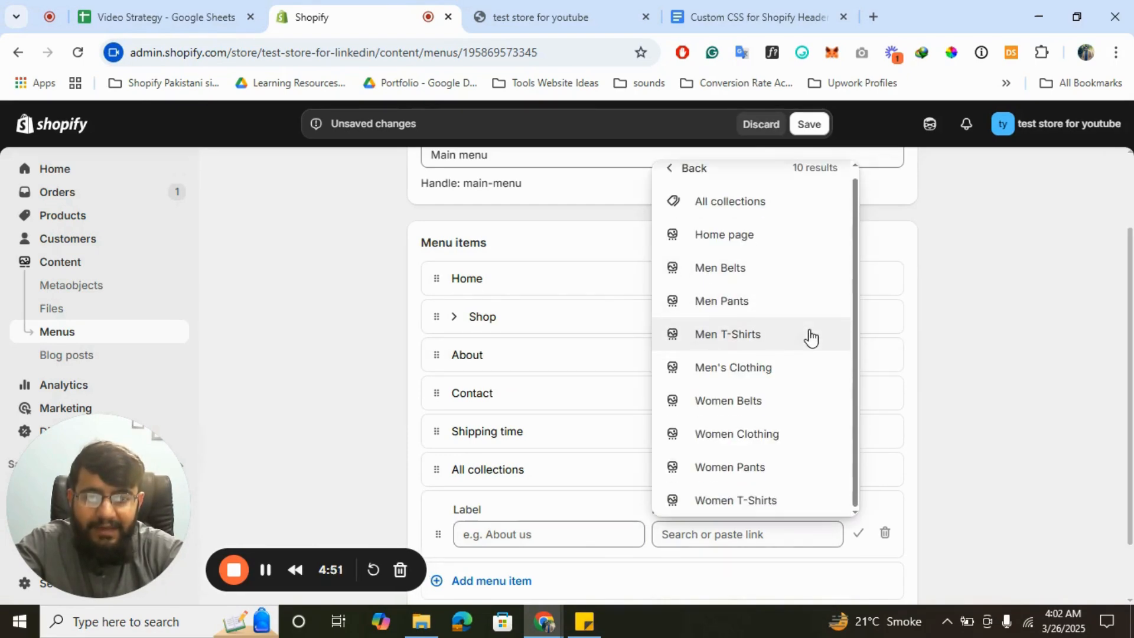
pyautogui.click(727, 368)
pyautogui.click(858, 534)
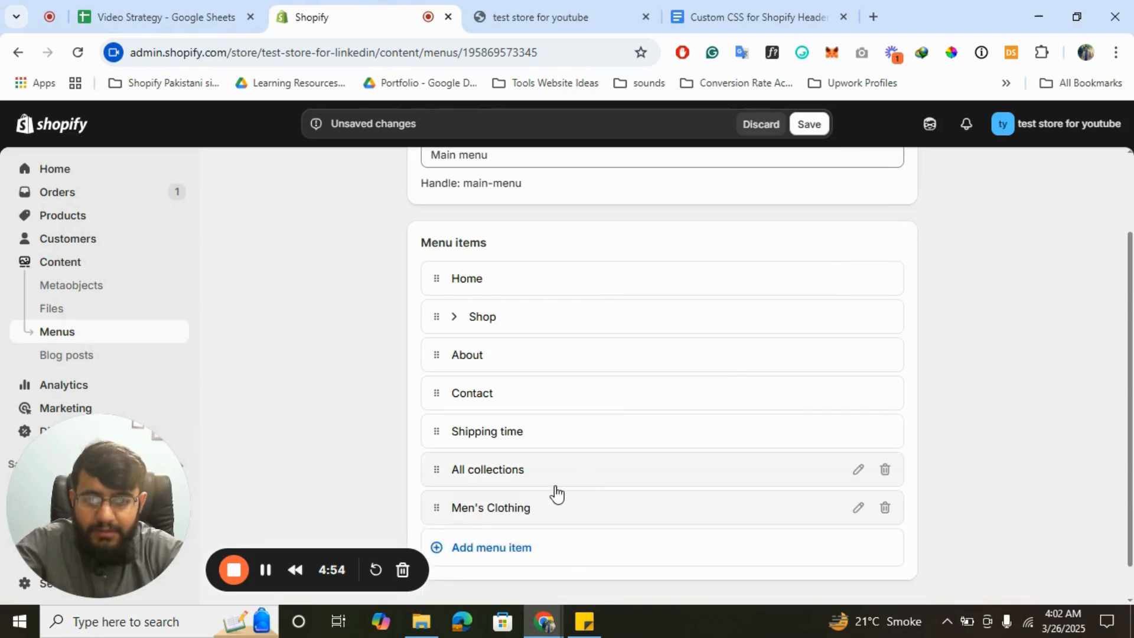
# - Nest Men's Clothing under All collections and start another child item there
pyautogui.moveTo(436, 514); pyautogui.dragTo(507, 491)
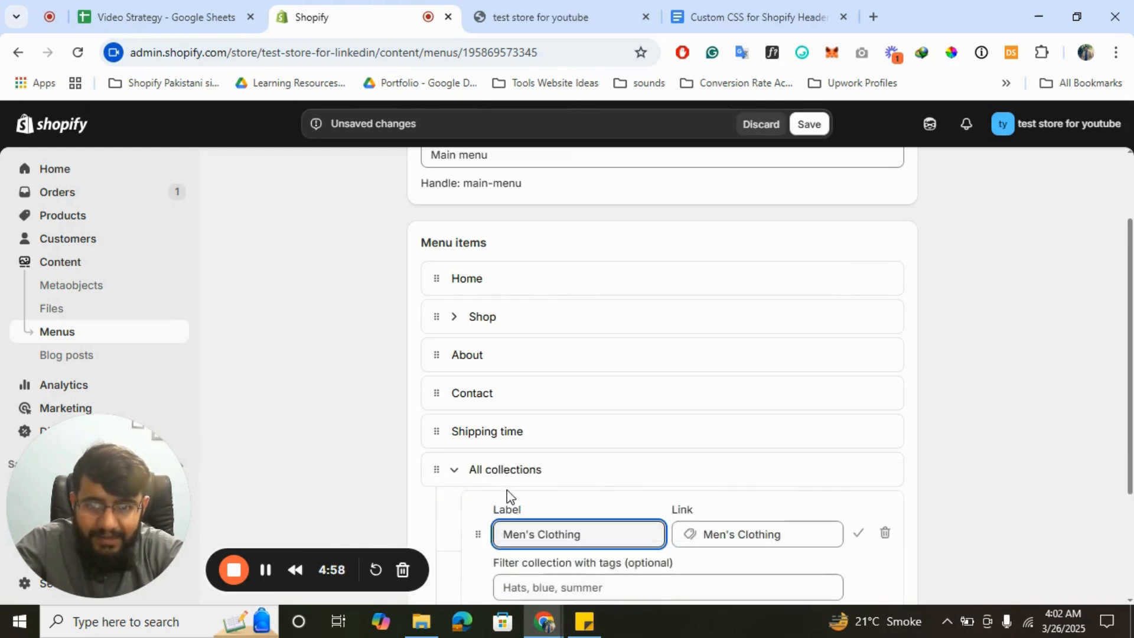
pyautogui.click(859, 533)
pyautogui.scroll(-1, 737, 502)
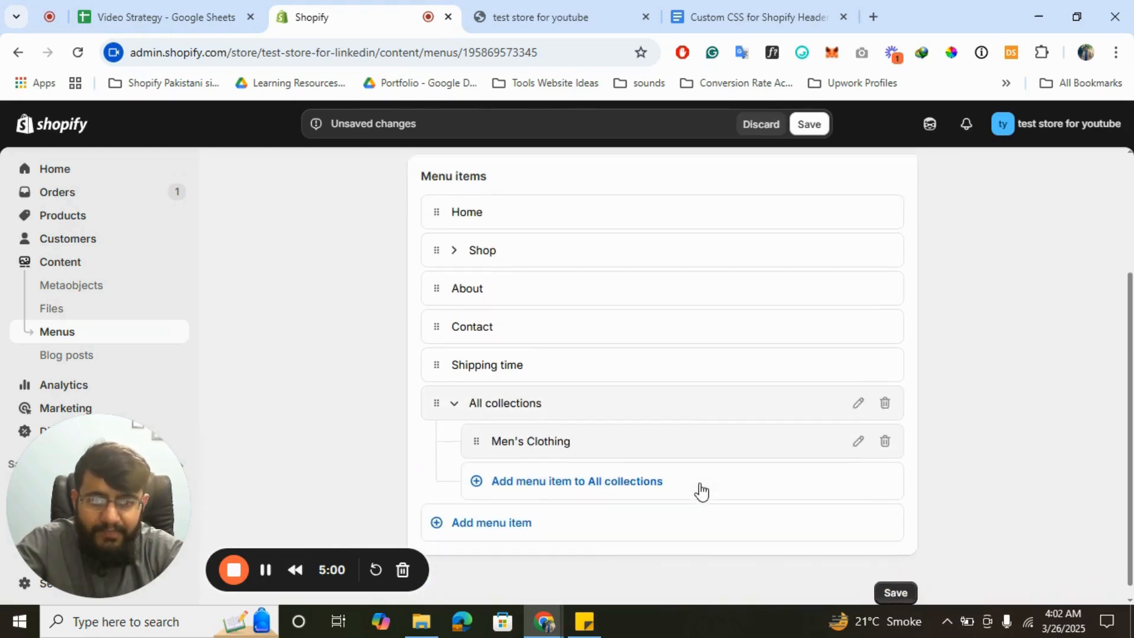
pyautogui.click(589, 495)
# - Add a Men T-Shirts collection item and nest it under Men's Clothing
pyautogui.click(746, 500)
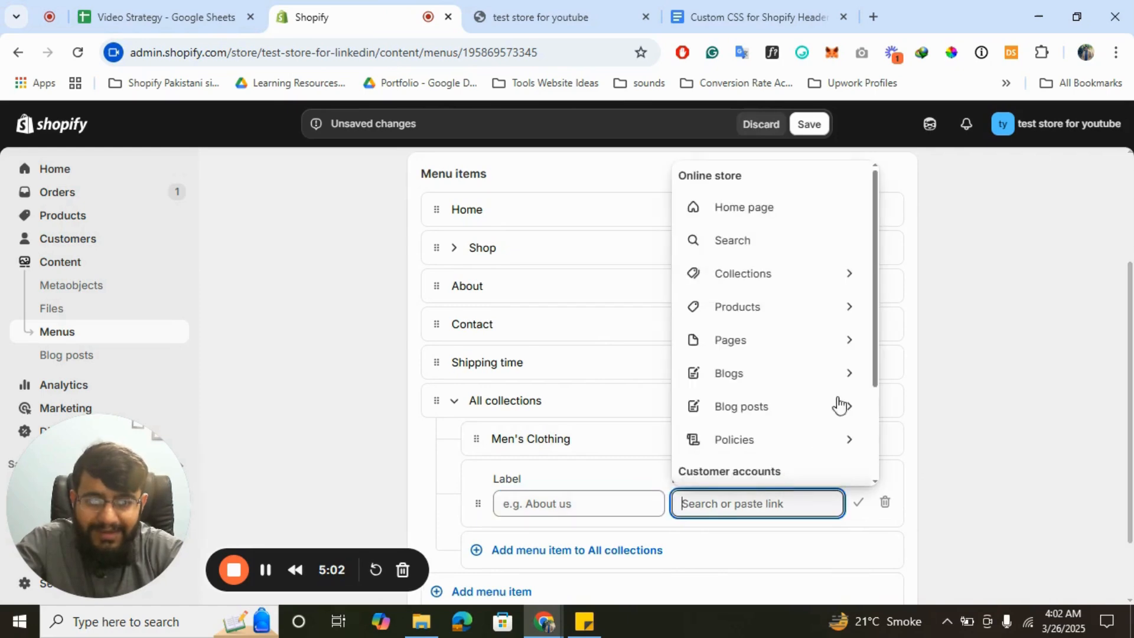
pyautogui.click(768, 275)
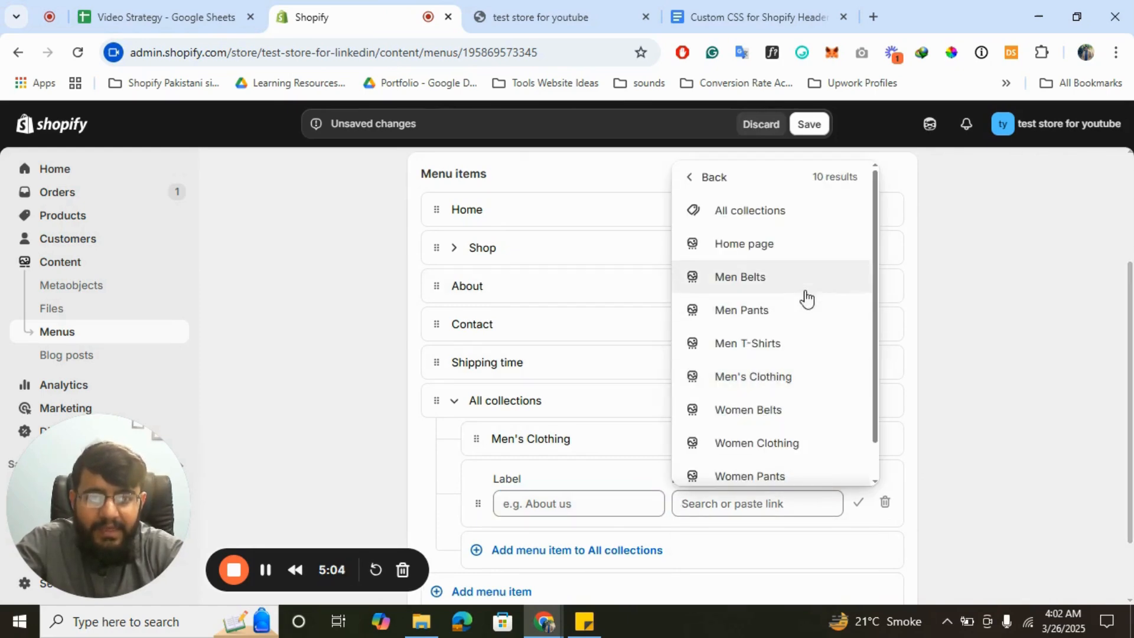
pyautogui.click(756, 349)
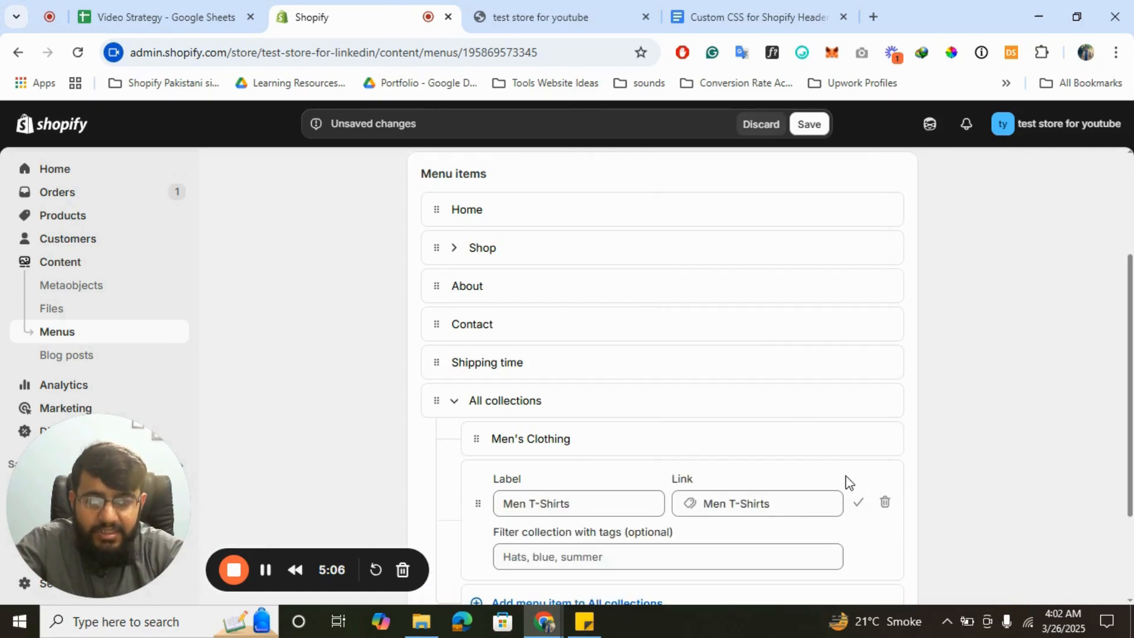
pyautogui.click(858, 505)
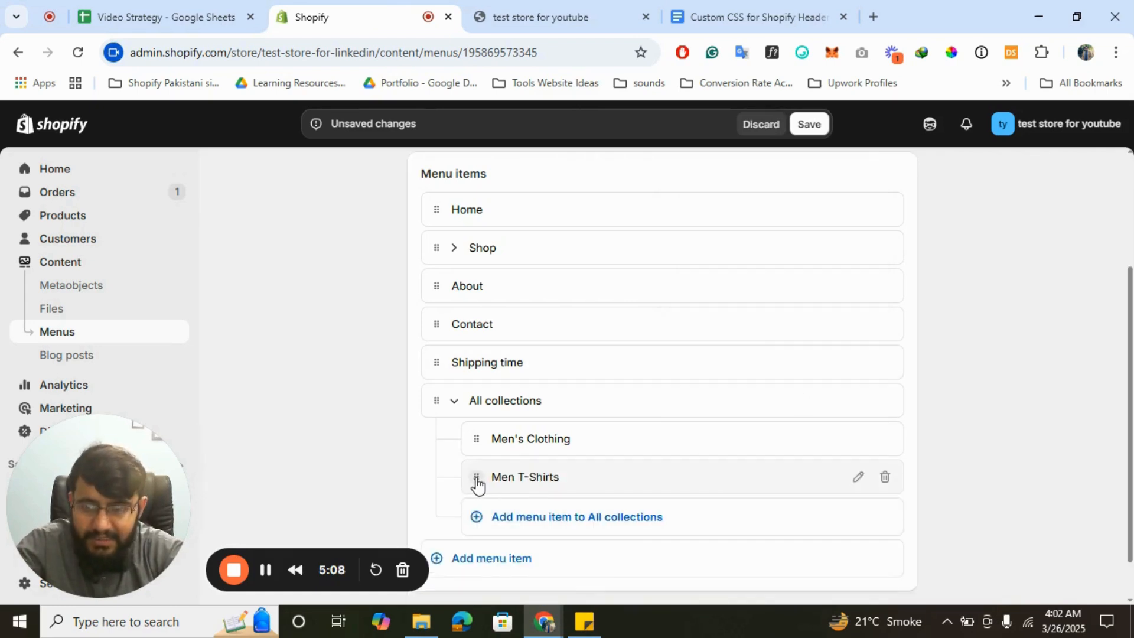
pyautogui.moveTo(478, 484); pyautogui.dragTo(542, 471)
pyautogui.click(857, 505)
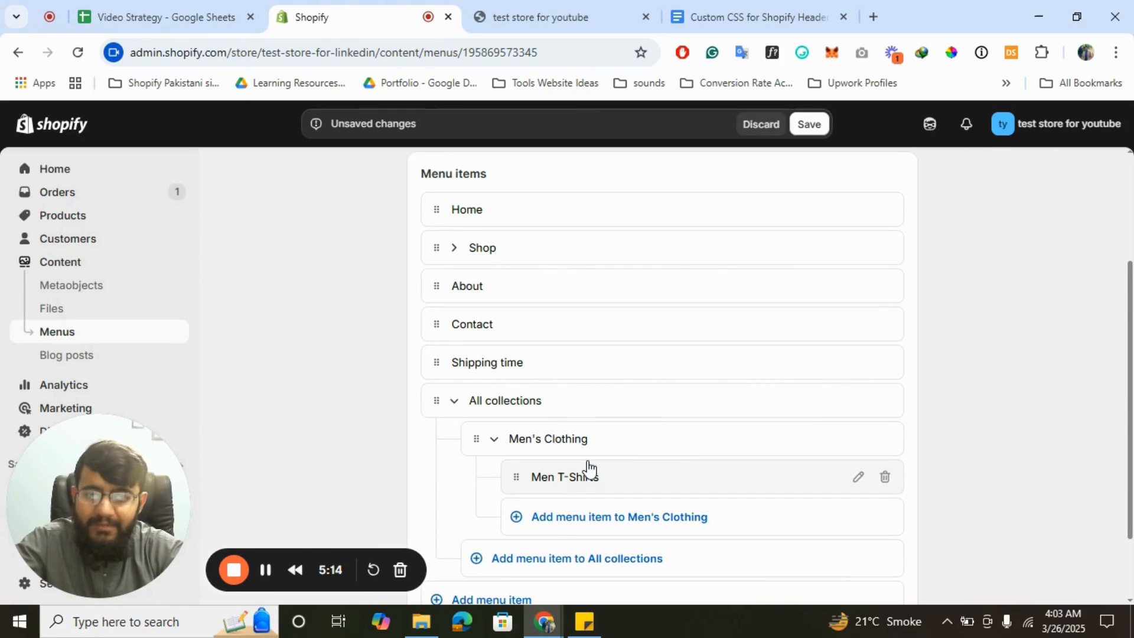
# - Add two more items under Men's Clothing, linked to Women Belts and Men Pants
pyautogui.click(608, 520)
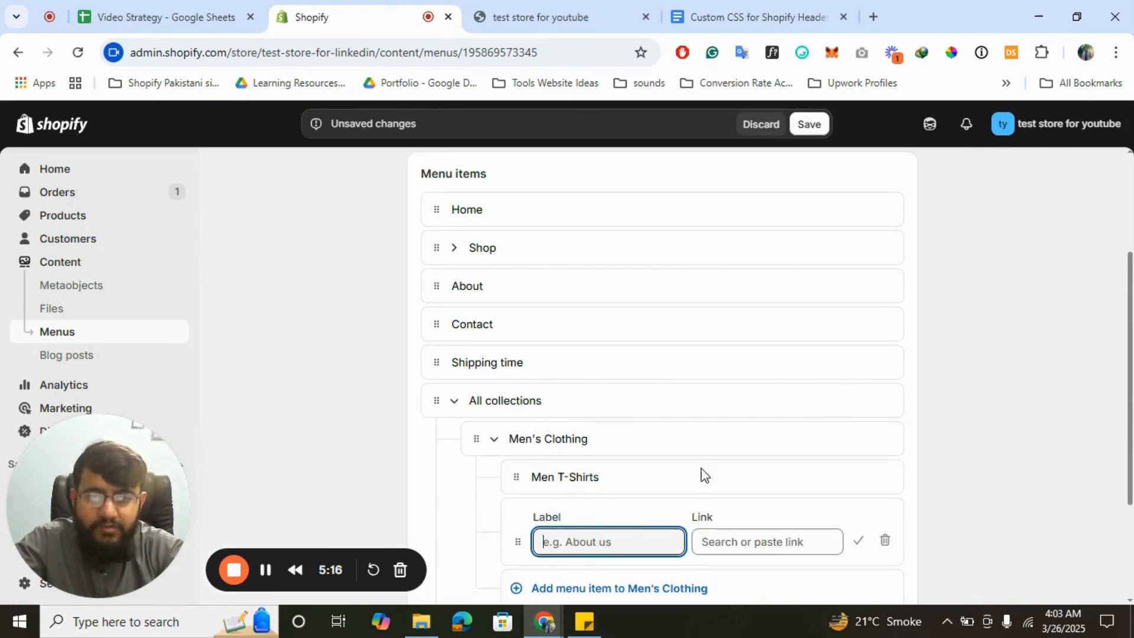
pyautogui.click(734, 540)
pyautogui.click(805, 273)
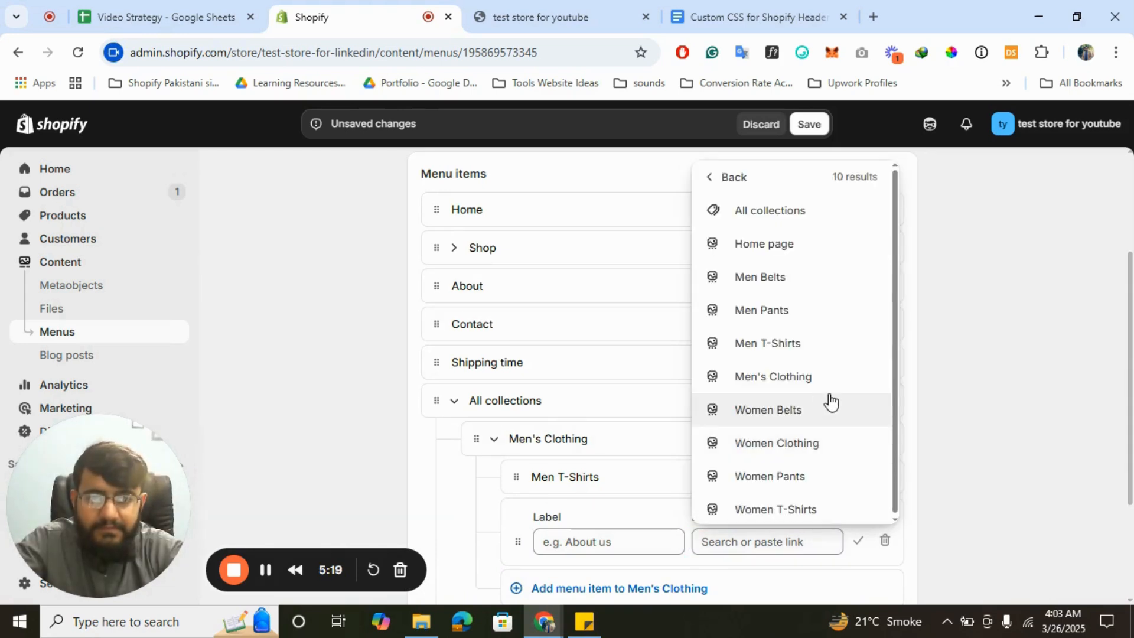
pyautogui.click(780, 411)
pyautogui.click(858, 542)
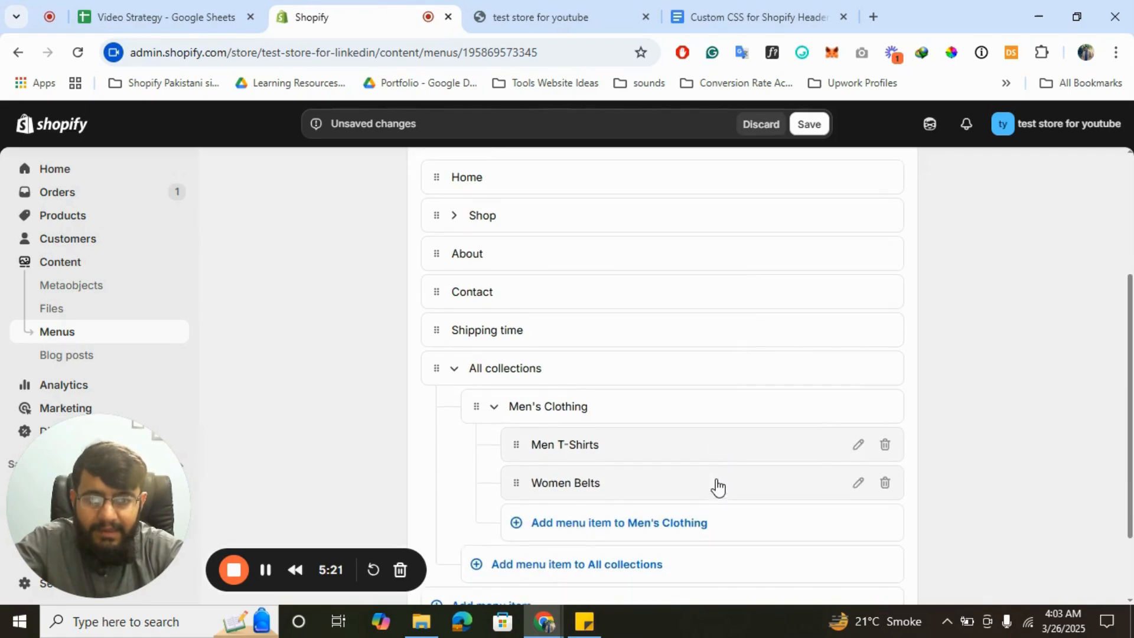
pyautogui.click(633, 520)
pyautogui.click(753, 549)
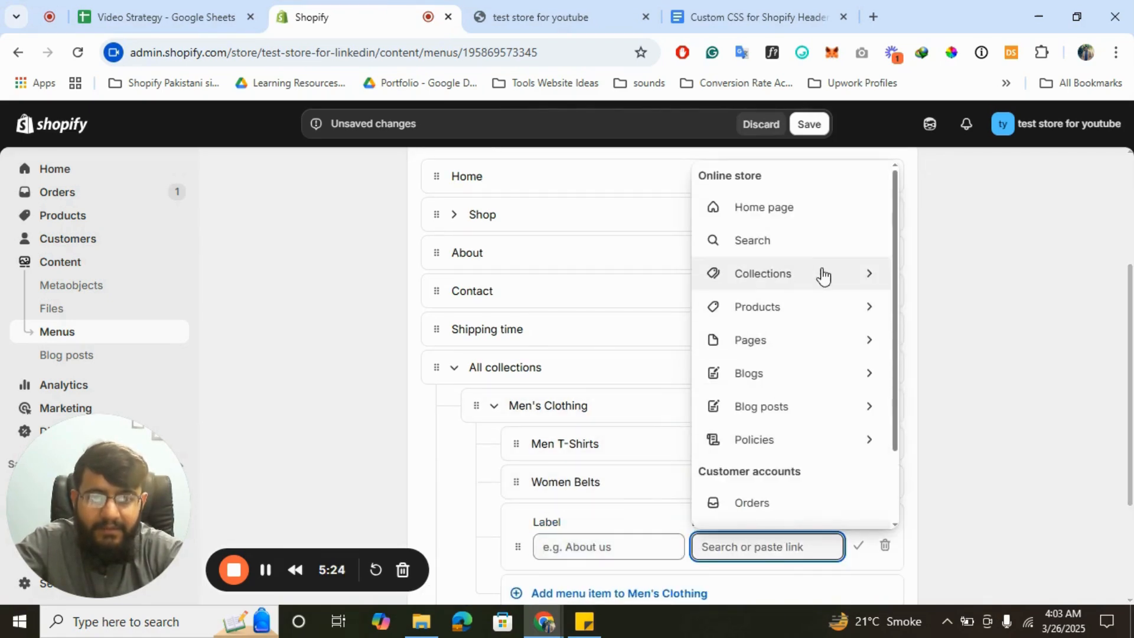
pyautogui.click(785, 290)
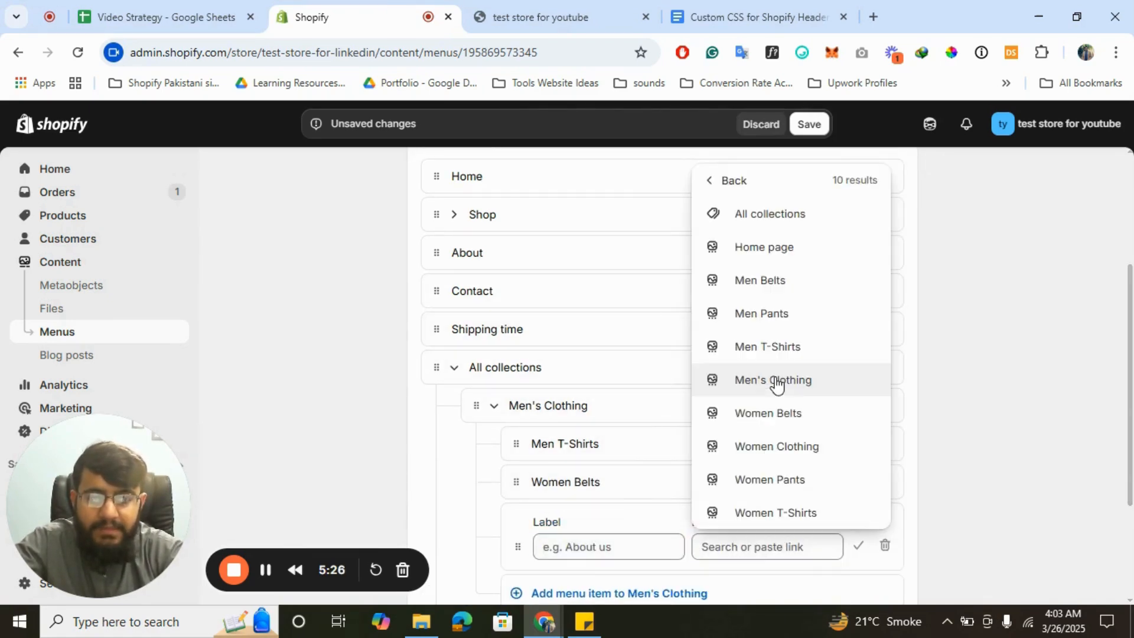
pyautogui.click(781, 323)
pyautogui.click(860, 546)
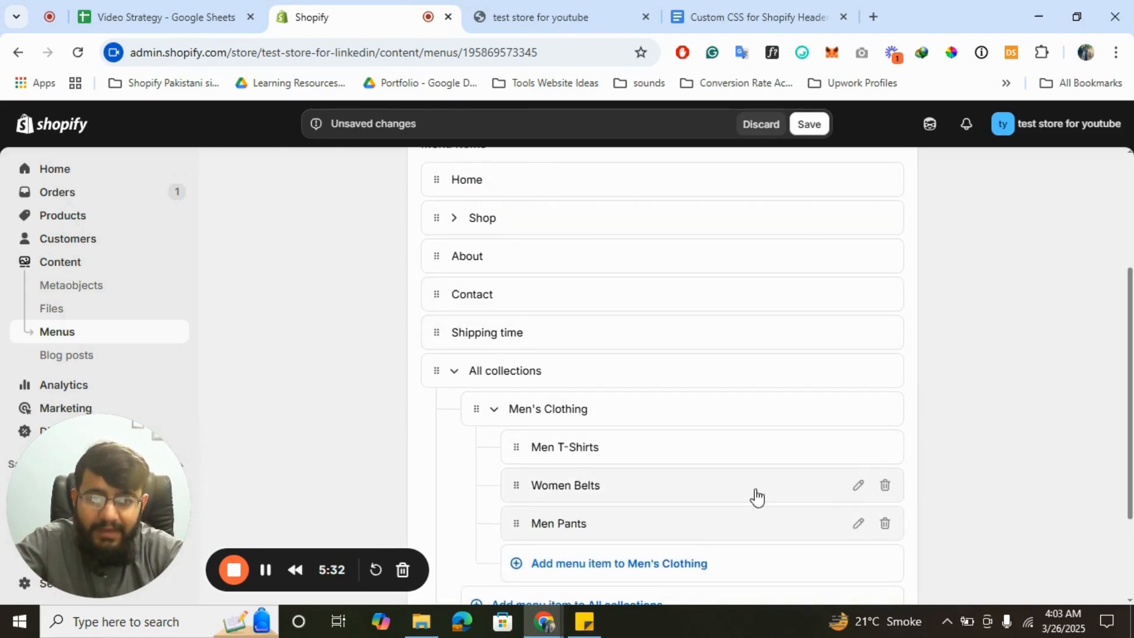
# - Relink the Women Belts item to Men Belts, relabel it 'Men Belts', and collapse Men's Clothing
pyautogui.click(859, 486)
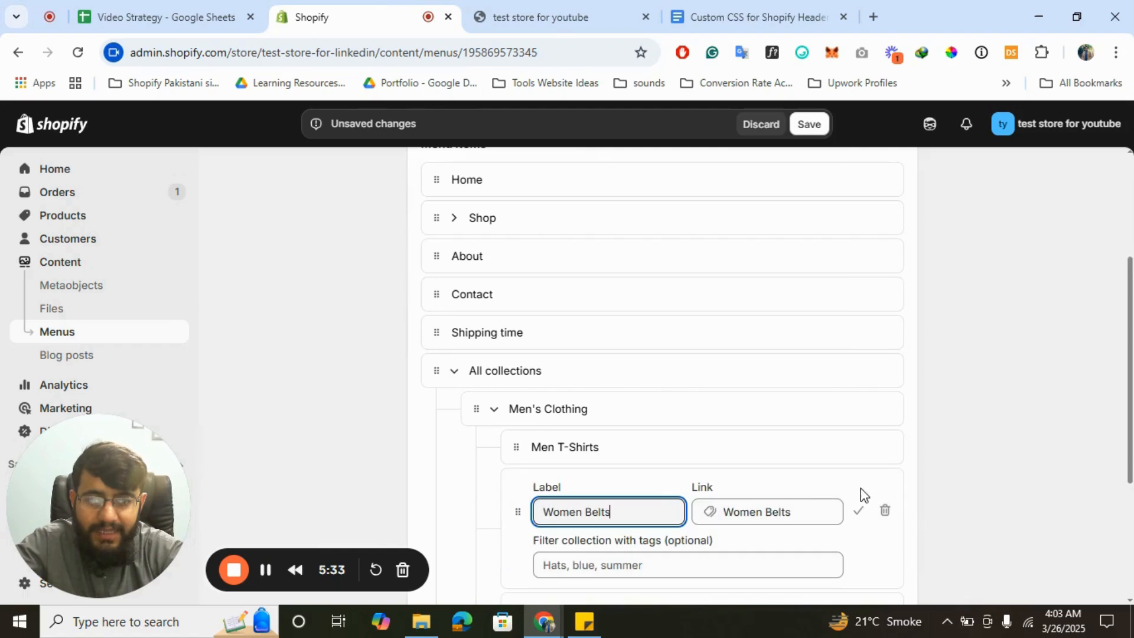
pyautogui.click(792, 512)
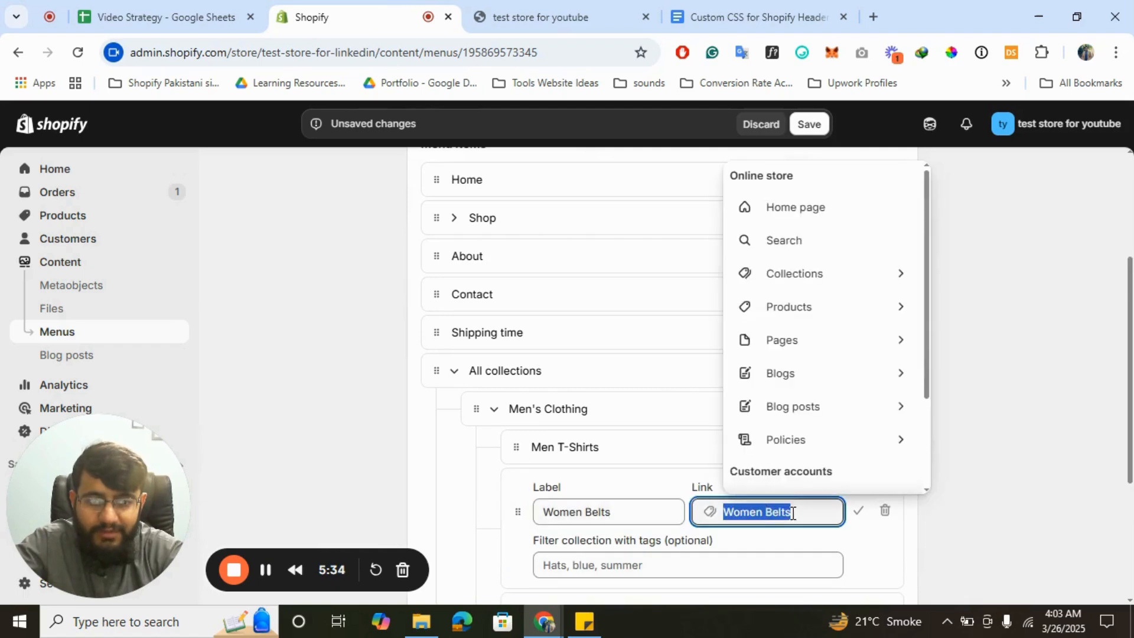
pyautogui.click(795, 273)
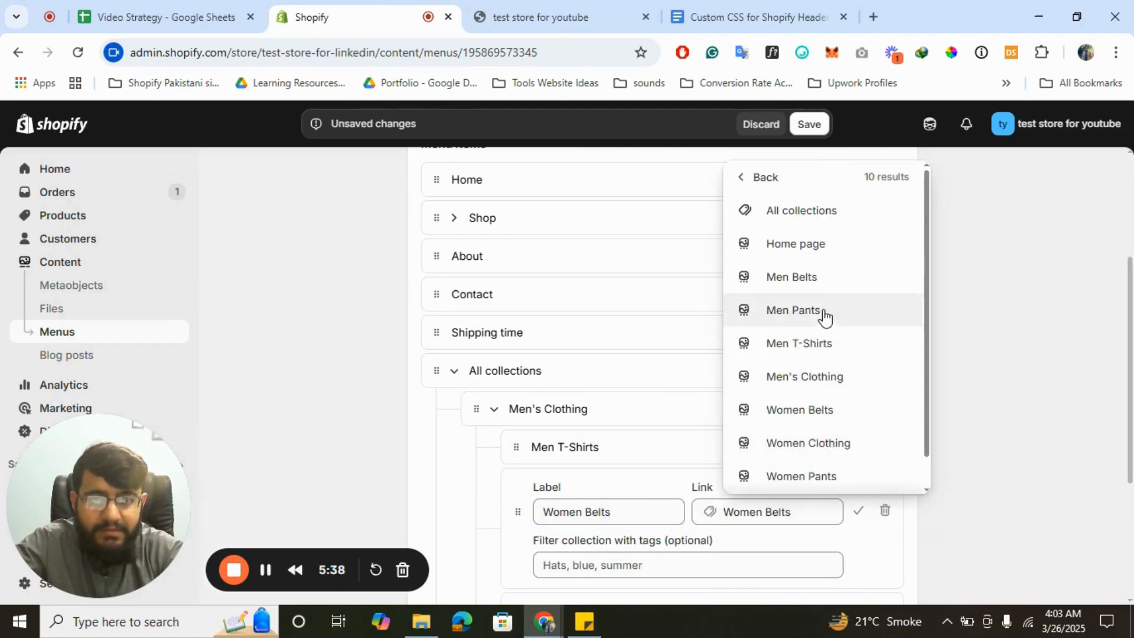
pyautogui.click(790, 285)
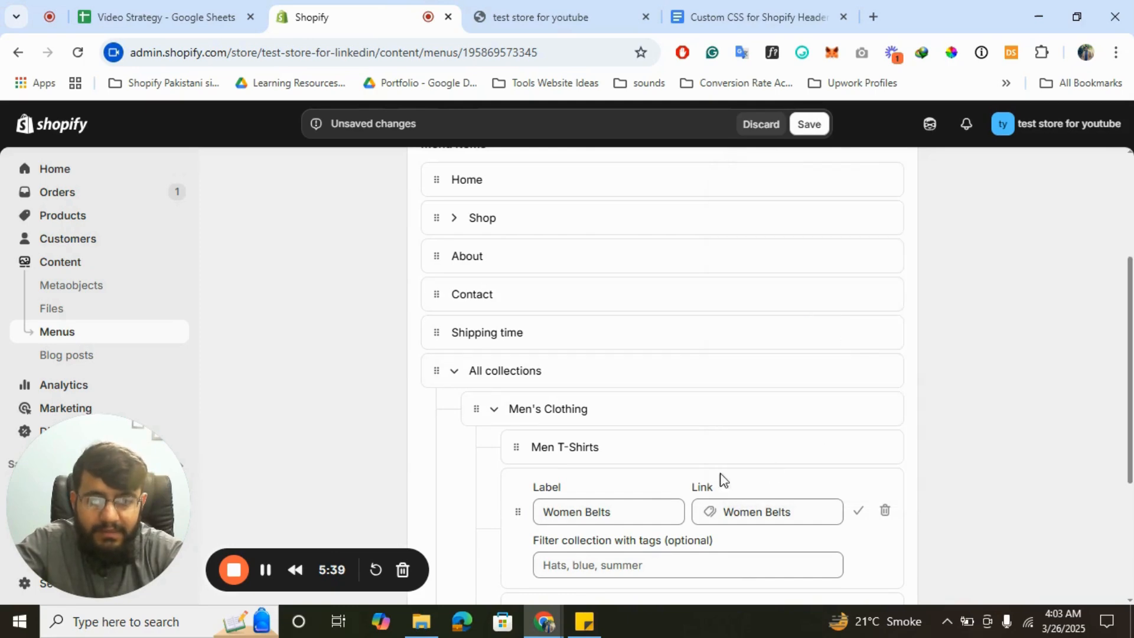
pyautogui.doubleClick(584, 518)
pyautogui.write('Men')
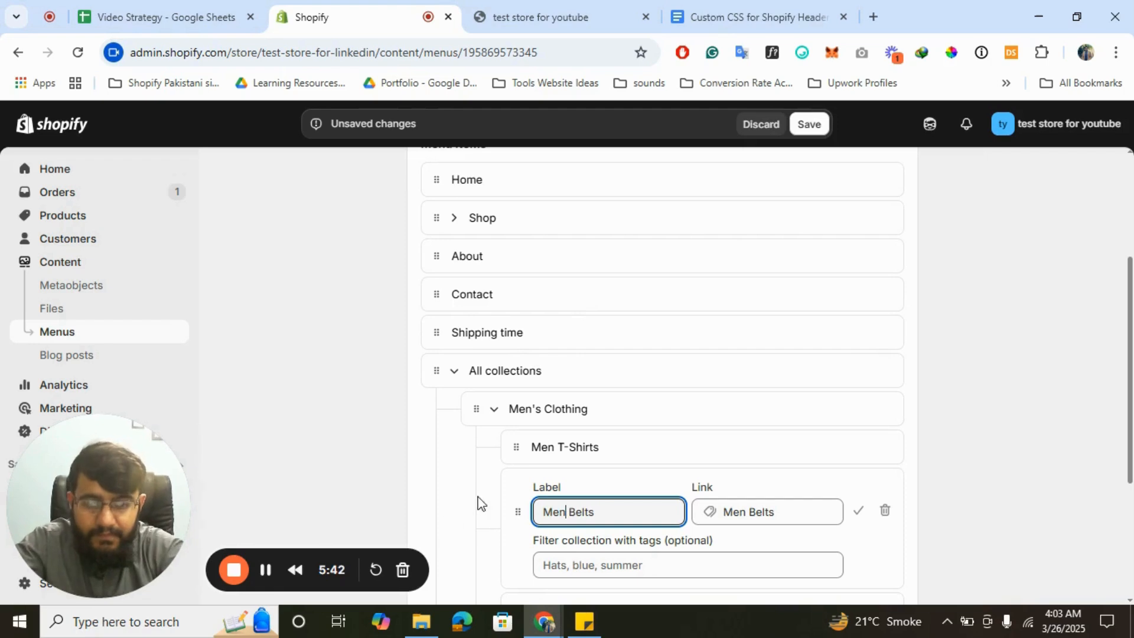
pyautogui.click(857, 512)
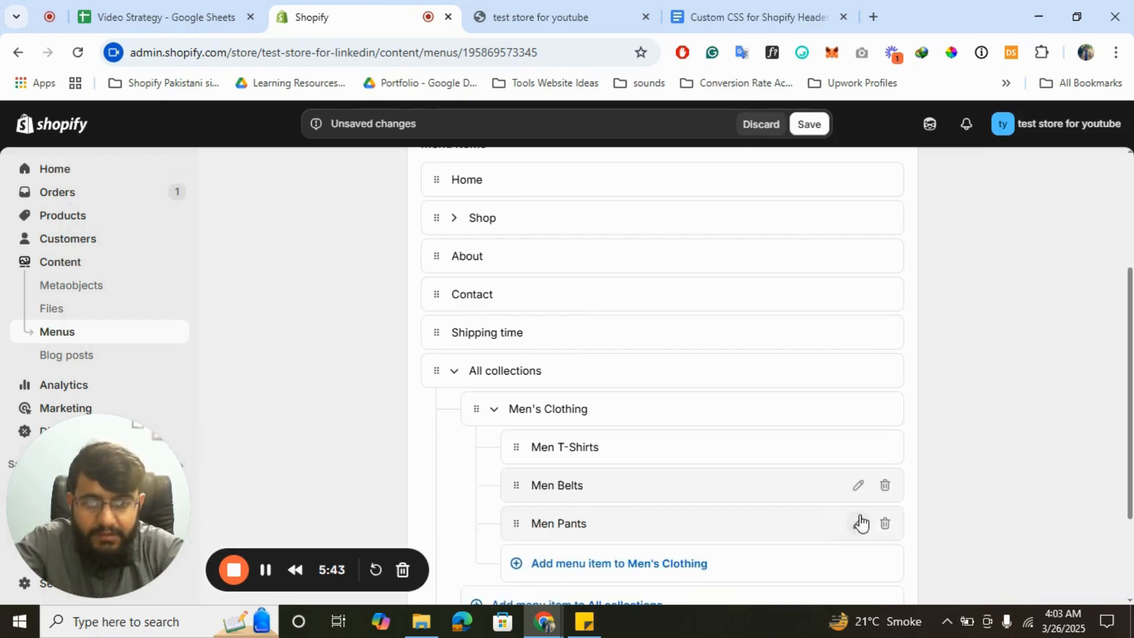
pyautogui.click(493, 408)
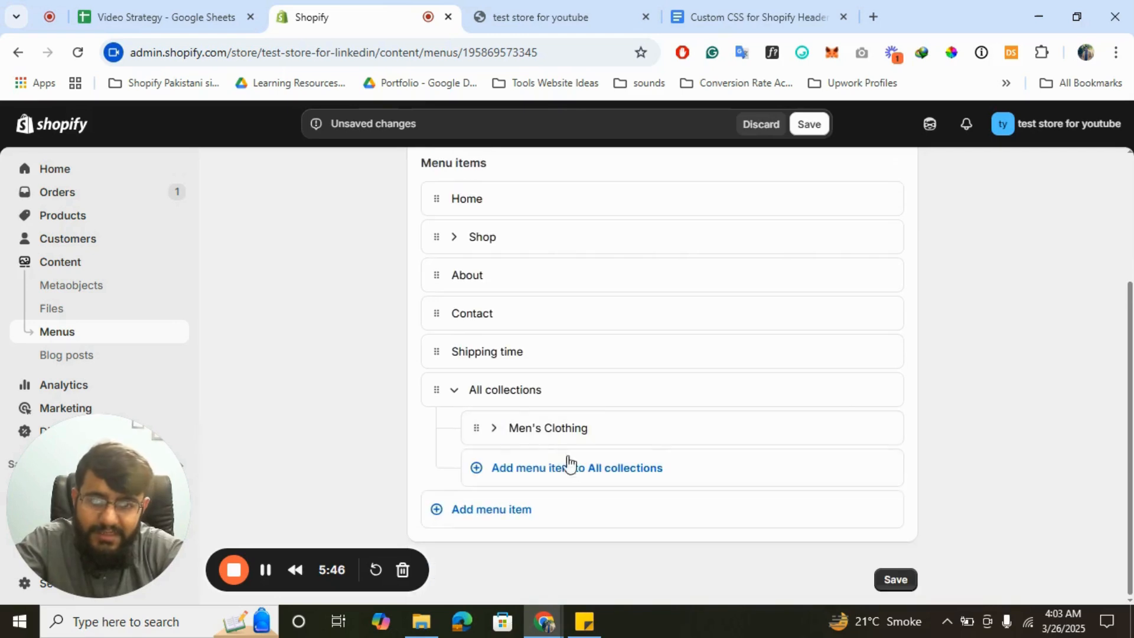
# - Add a Women Clothing item under All collections linked to its collection
pyautogui.click(538, 472)
pyautogui.click(760, 496)
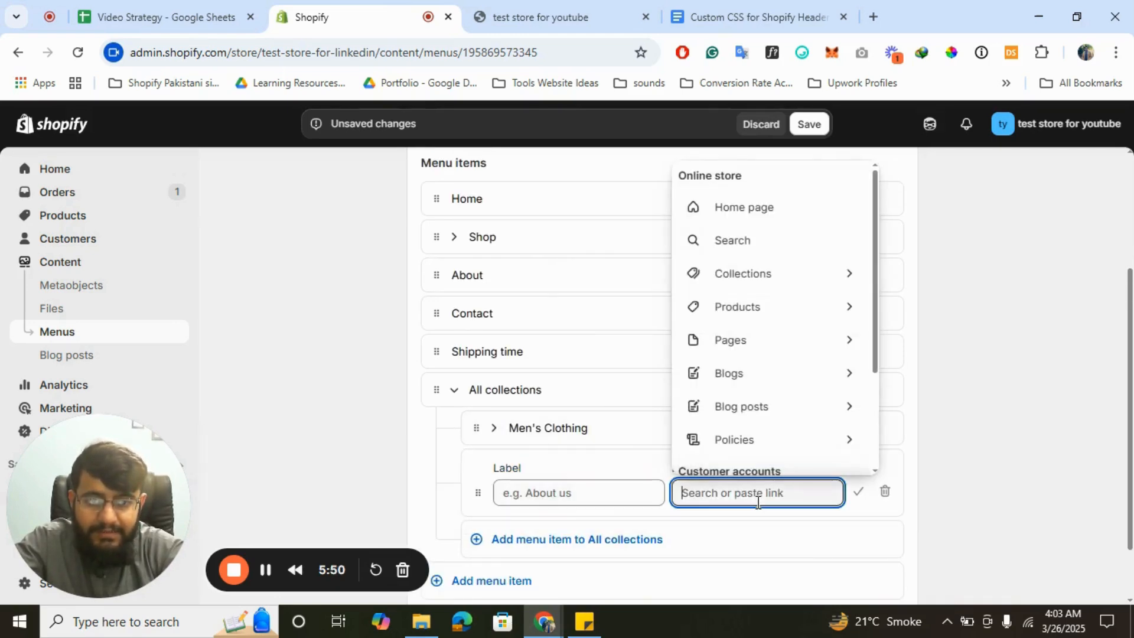
pyautogui.click(742, 278)
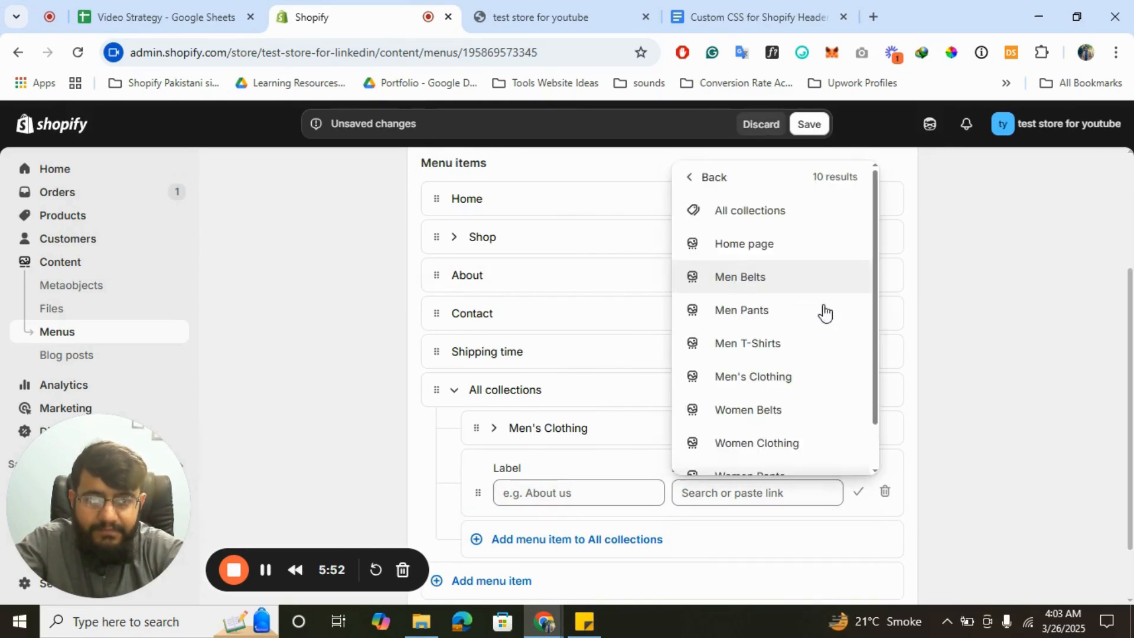
pyautogui.scroll(-1, 791, 395)
pyautogui.click(788, 412)
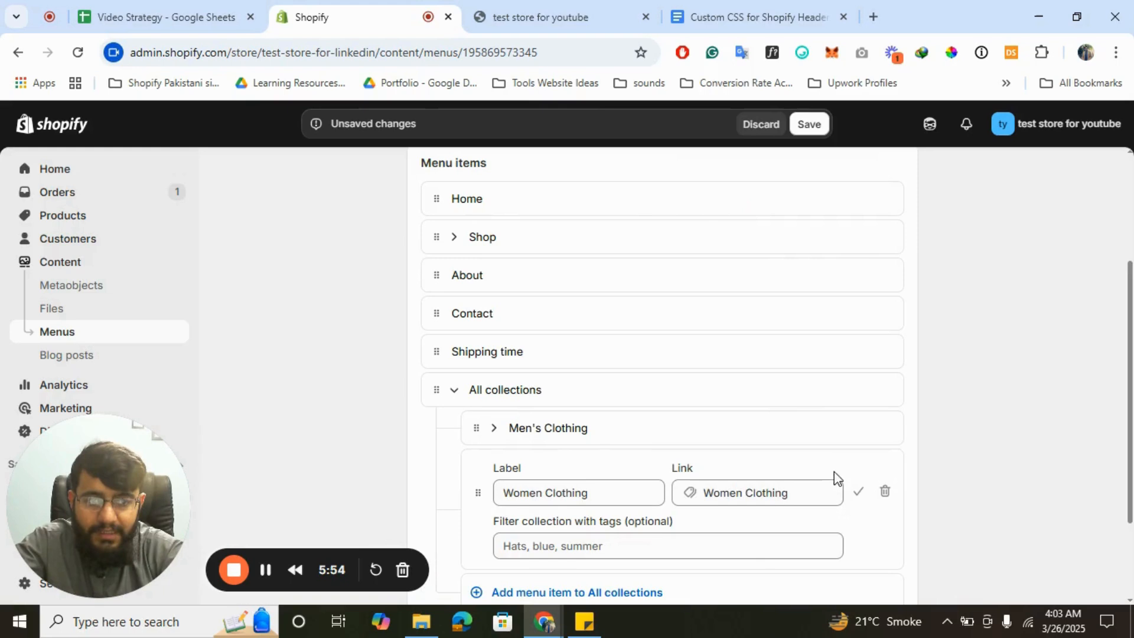
pyautogui.click(860, 492)
# - Add a Women T-Shirts collection item and nest it under Women Clothing
pyautogui.click(583, 467)
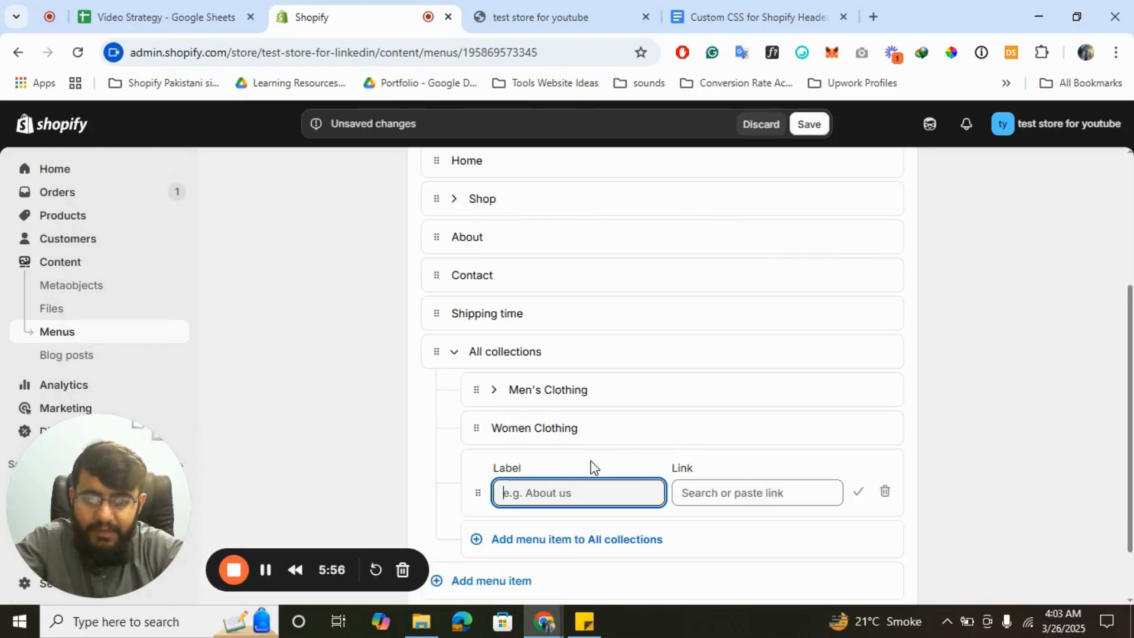
pyautogui.click(769, 495)
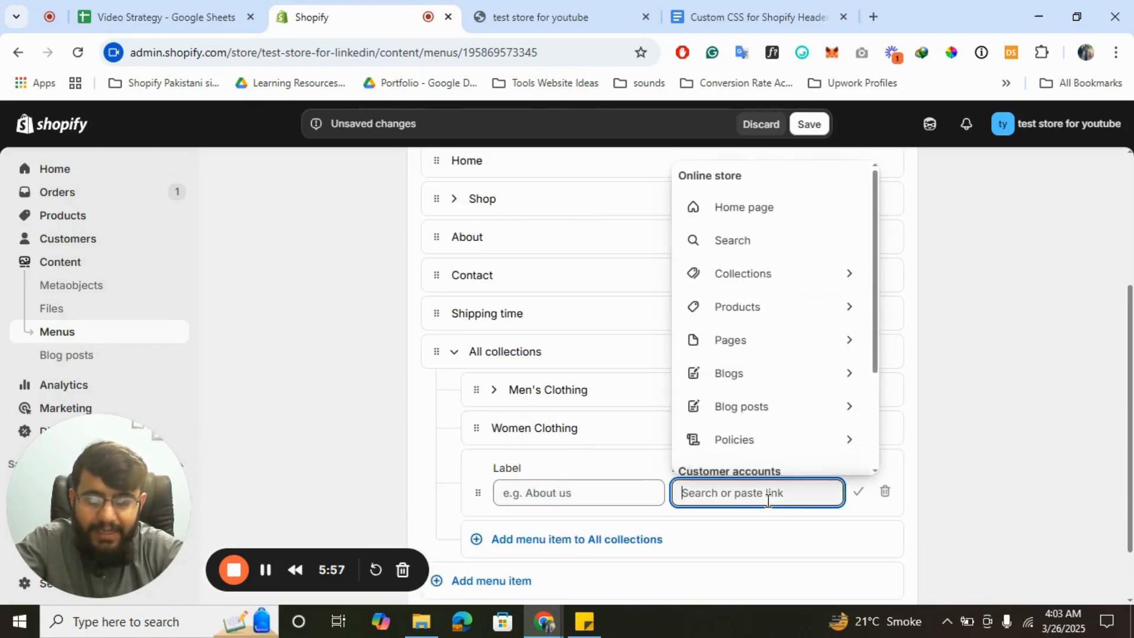
pyautogui.click(757, 286)
pyautogui.scroll(-1, 823, 372)
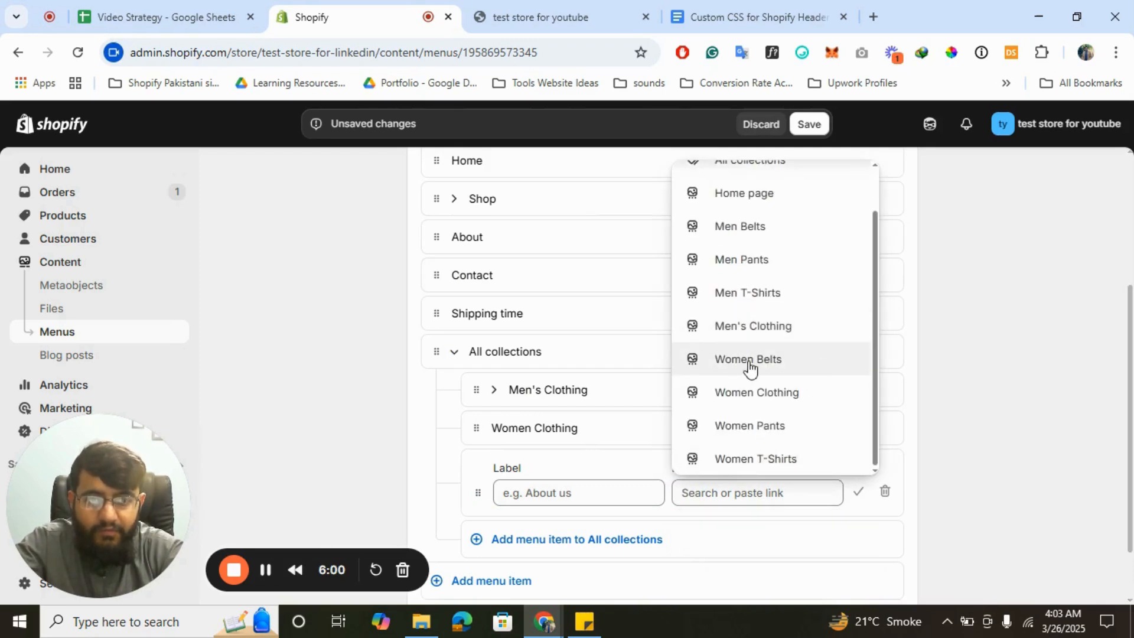
pyautogui.click(756, 459)
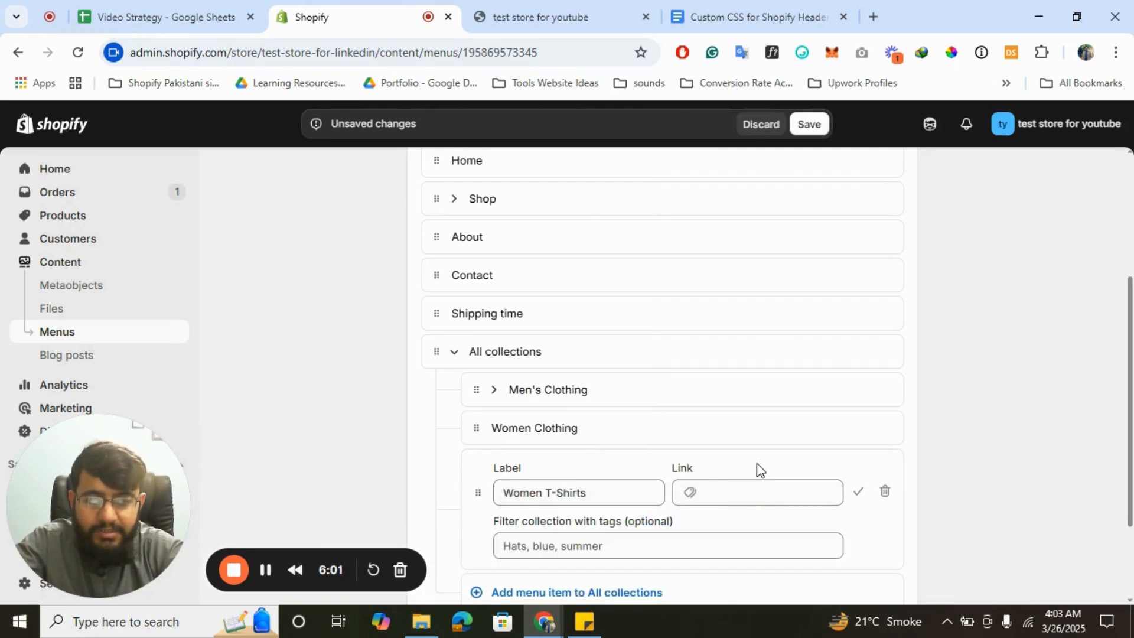
pyautogui.click(857, 494)
pyautogui.moveTo(477, 471); pyautogui.dragTo(537, 458)
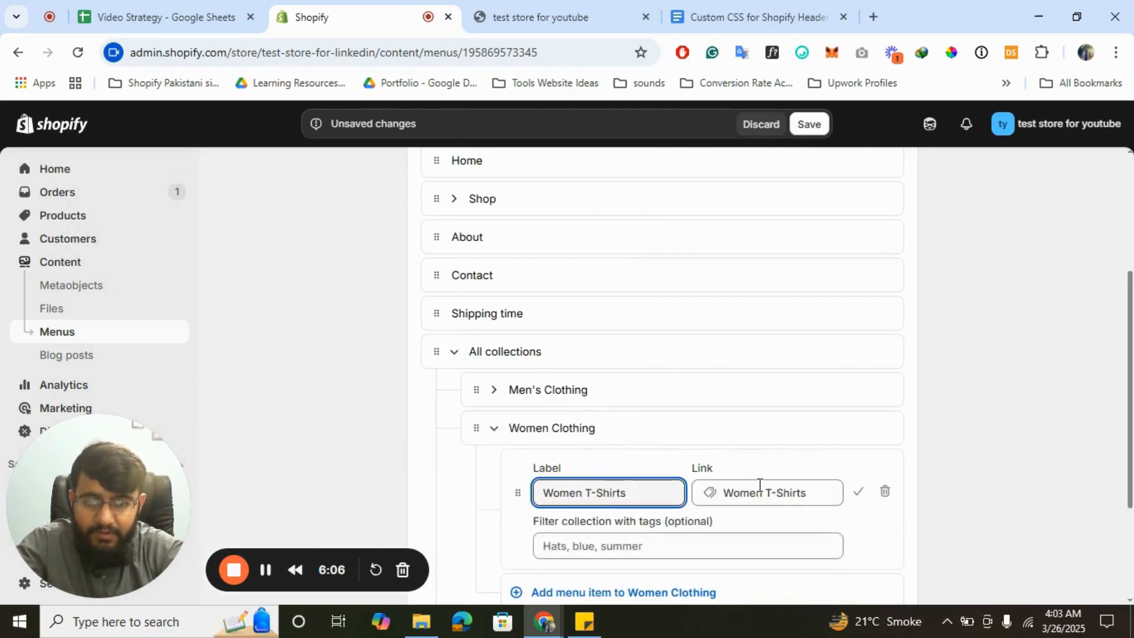
pyautogui.click(858, 494)
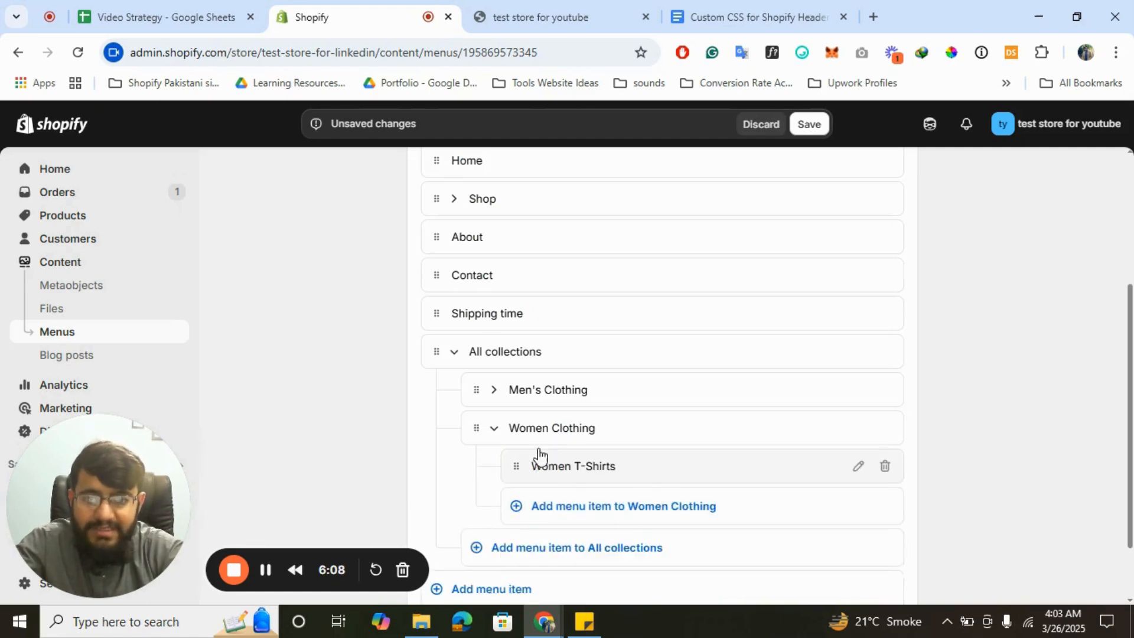
# - Collapse Women Clothing and delete All collections with its sub-items from the Main menu
pyautogui.click(494, 428)
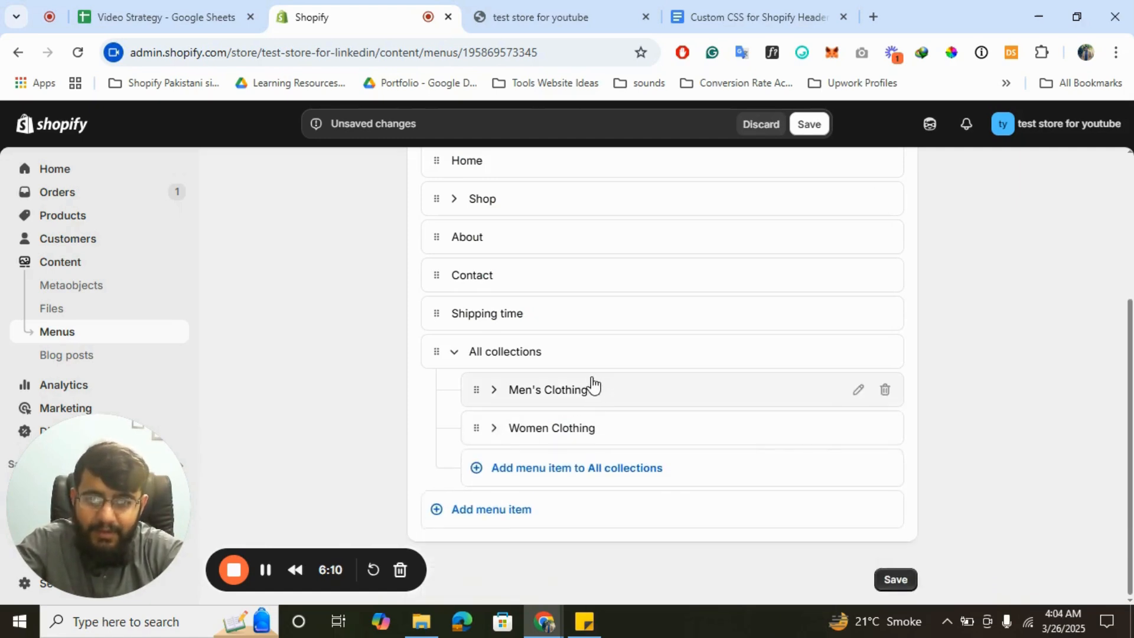
pyautogui.scroll(2, 435, 385)
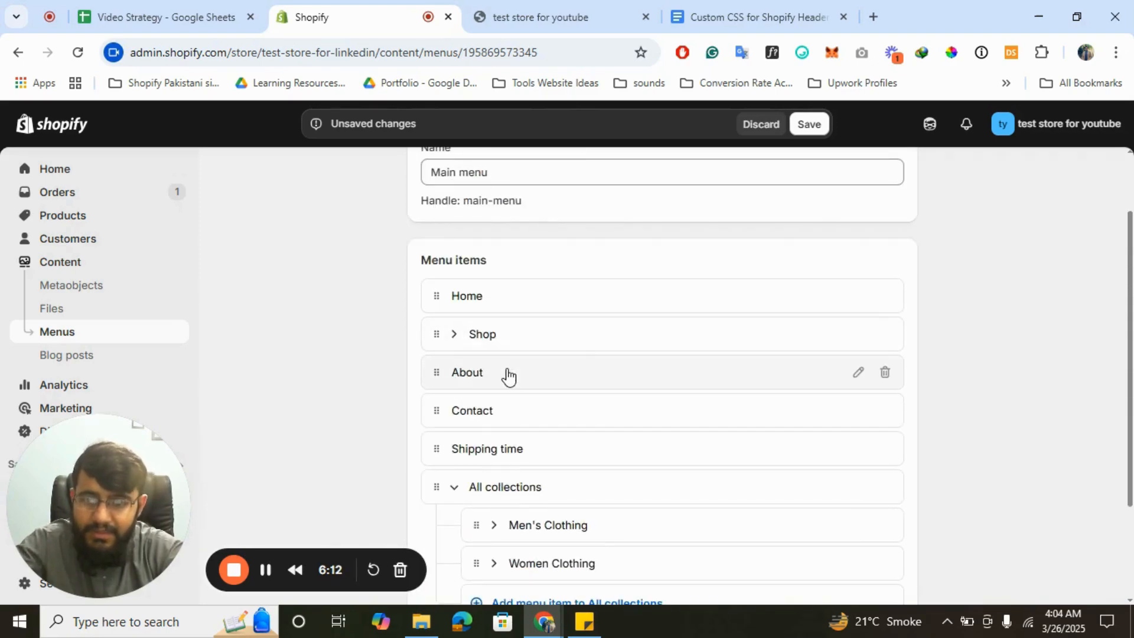
pyautogui.scroll(-1, 508, 376)
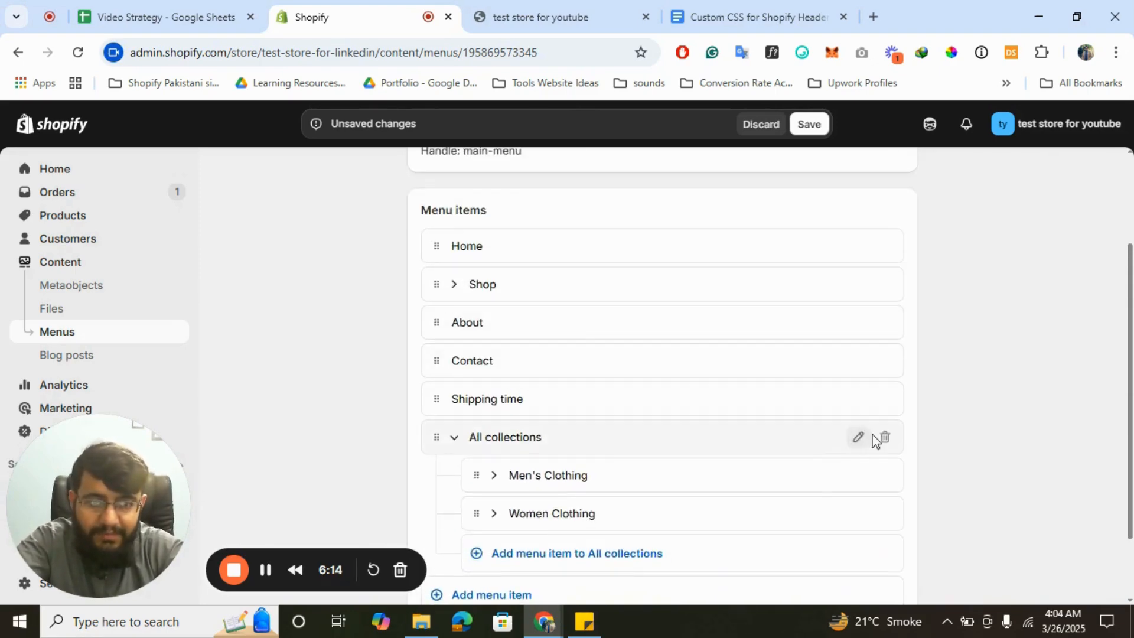
pyautogui.click(885, 437)
pyautogui.click(782, 396)
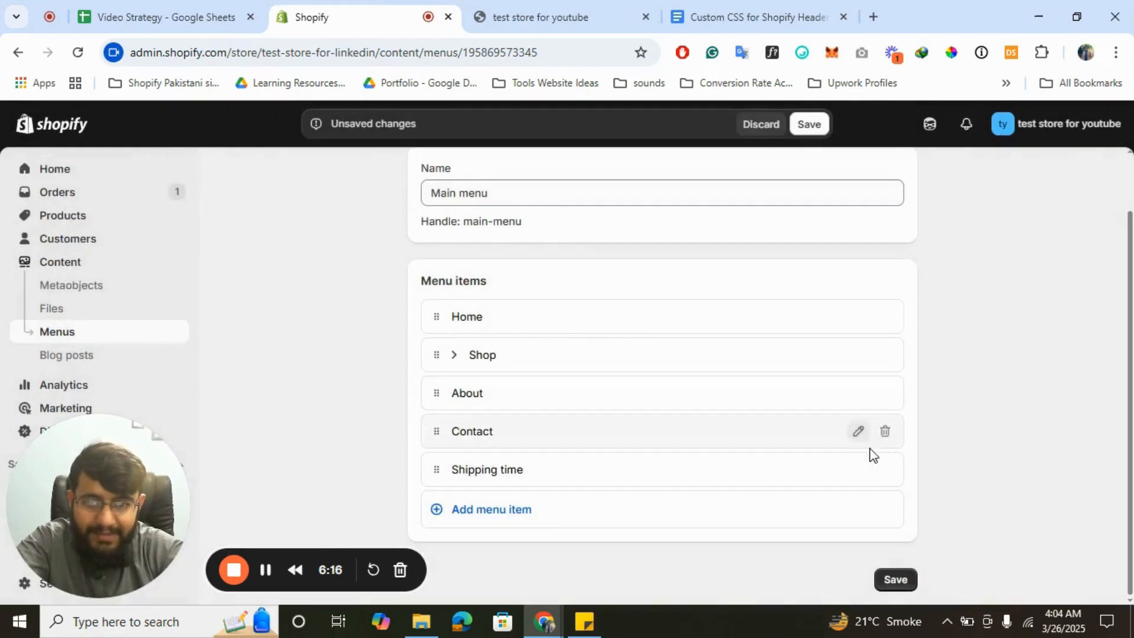
# - Delete Shipping time, expand Shop, and return to the menus list
pyautogui.click(886, 473)
pyautogui.click(785, 397)
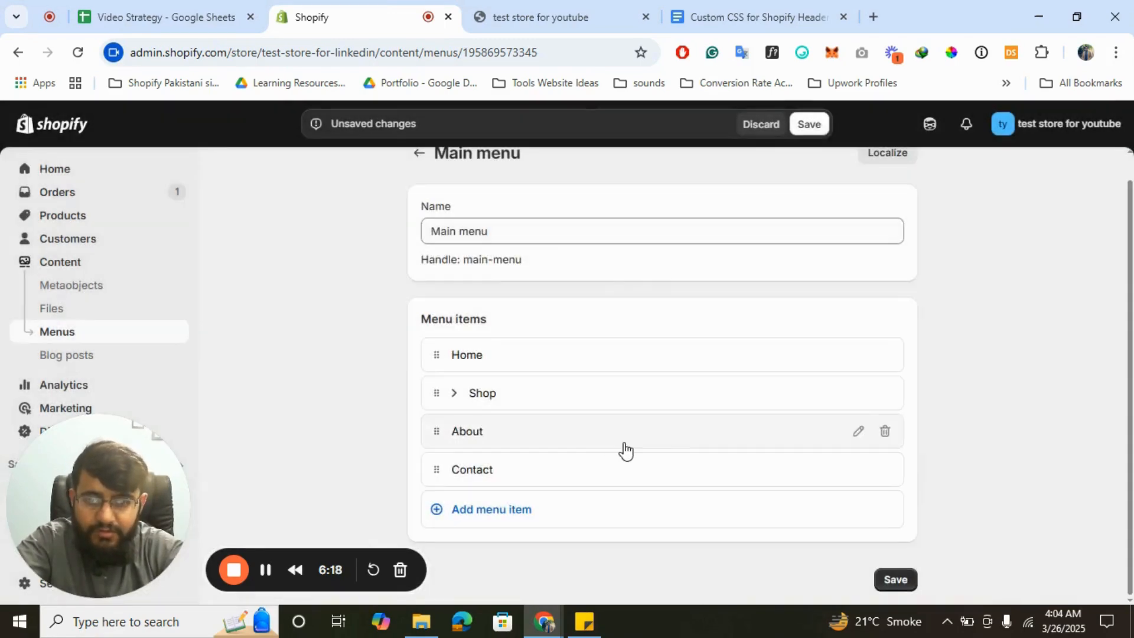
pyautogui.click(450, 393)
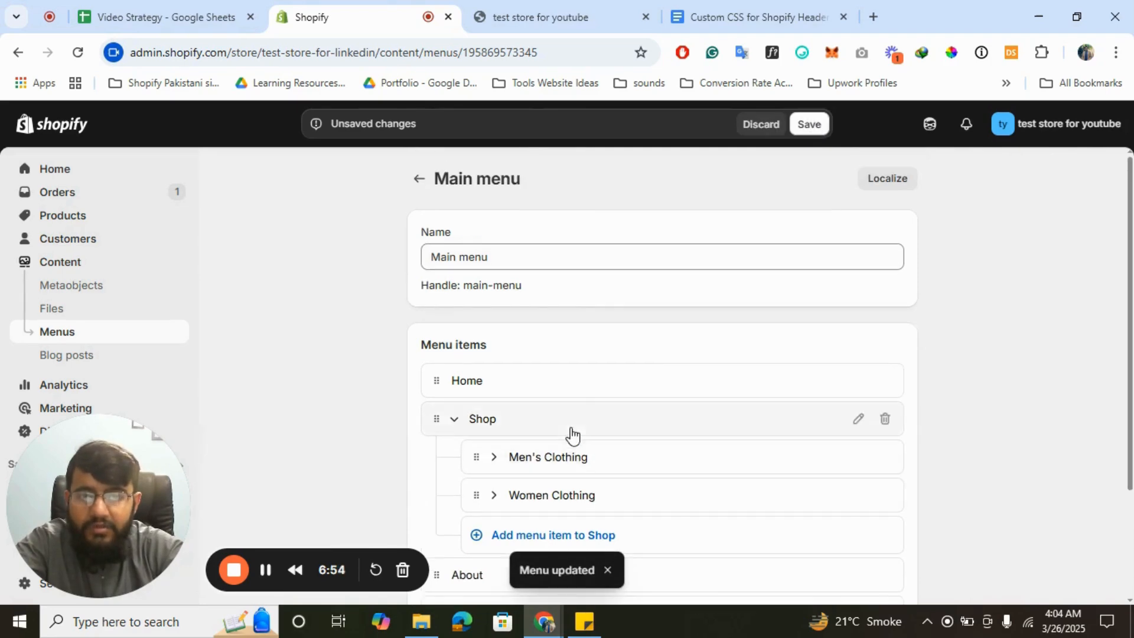
pyautogui.click(421, 180)
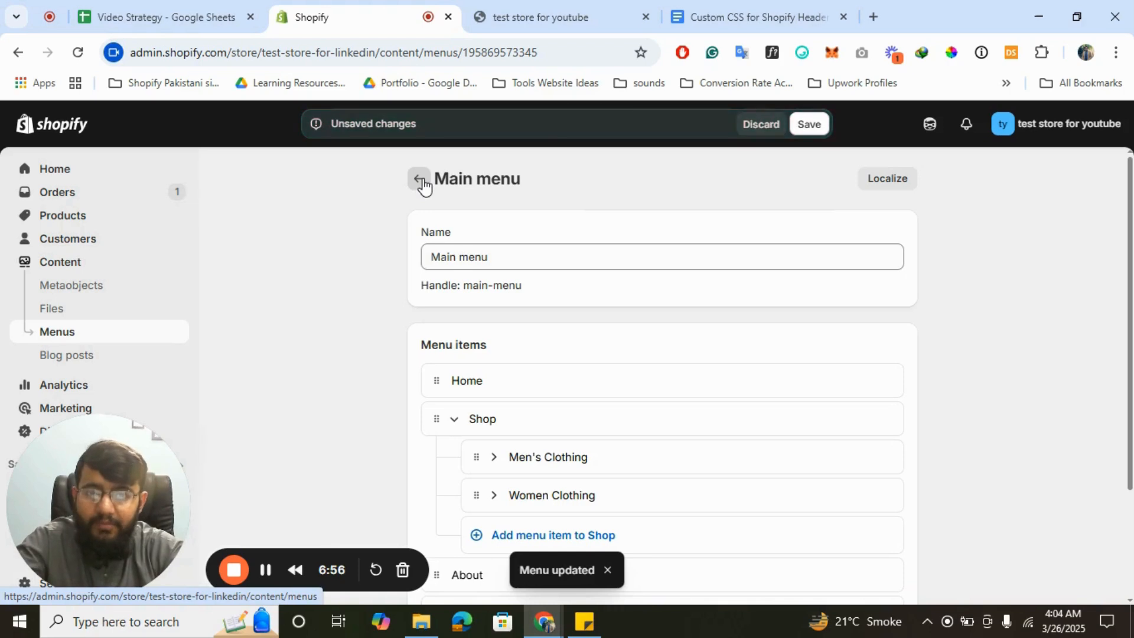
# - Discard unsaved menu edits, go to Online Store > Themes, and customize the Updated copy of Dawn theme
pyautogui.click(751, 126)
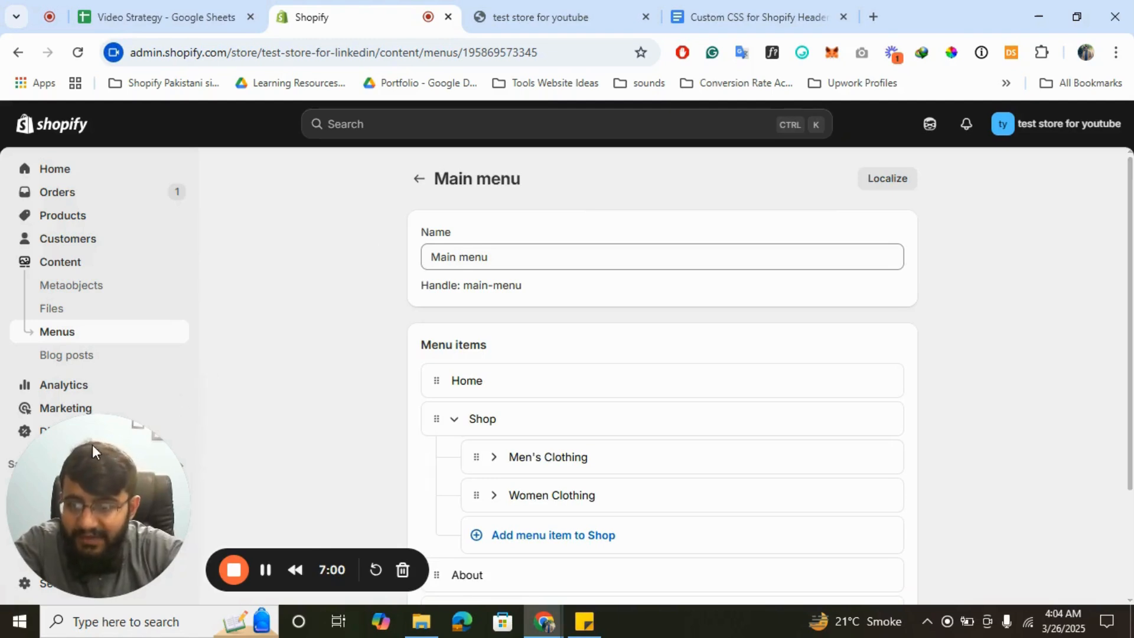
pyautogui.moveTo(92, 444); pyautogui.dragTo(739, 423)
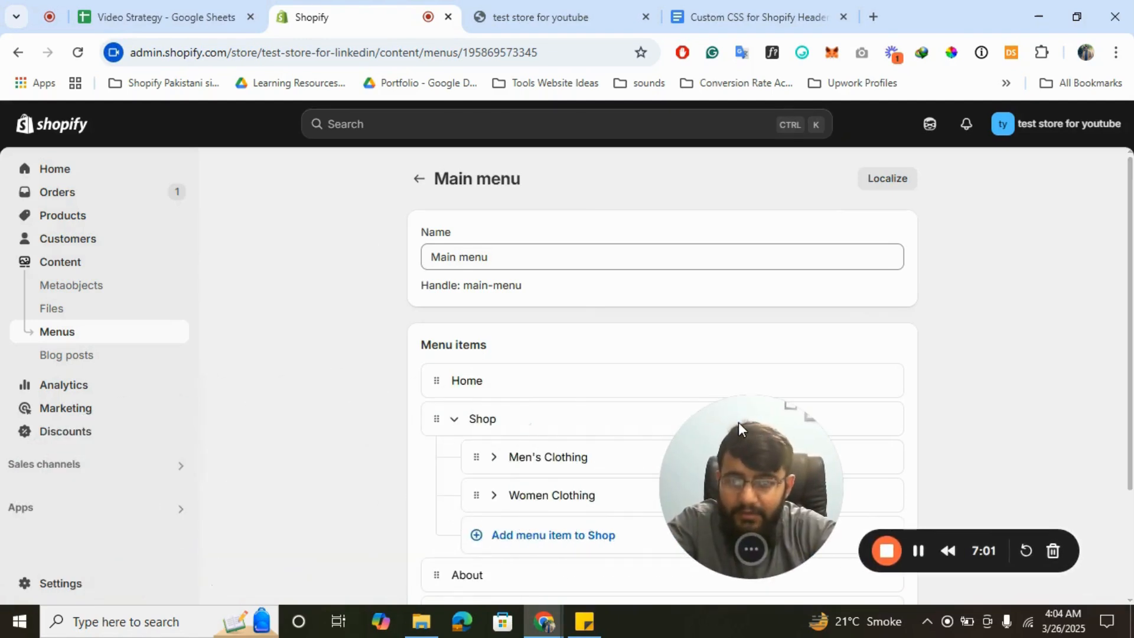
pyautogui.click(68, 466)
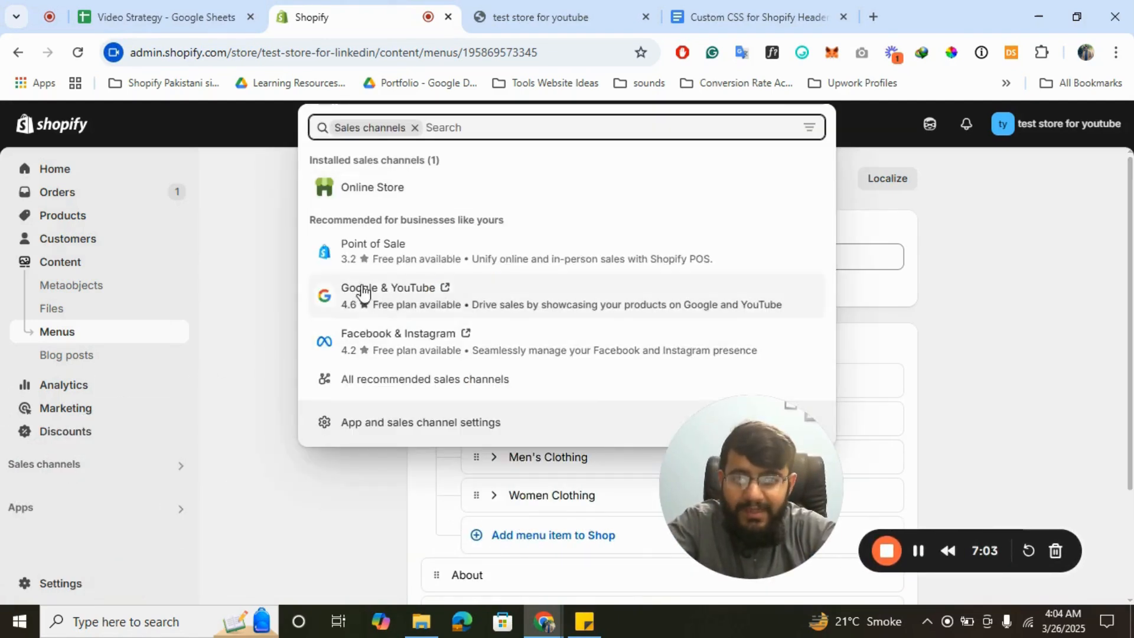
pyautogui.click(378, 185)
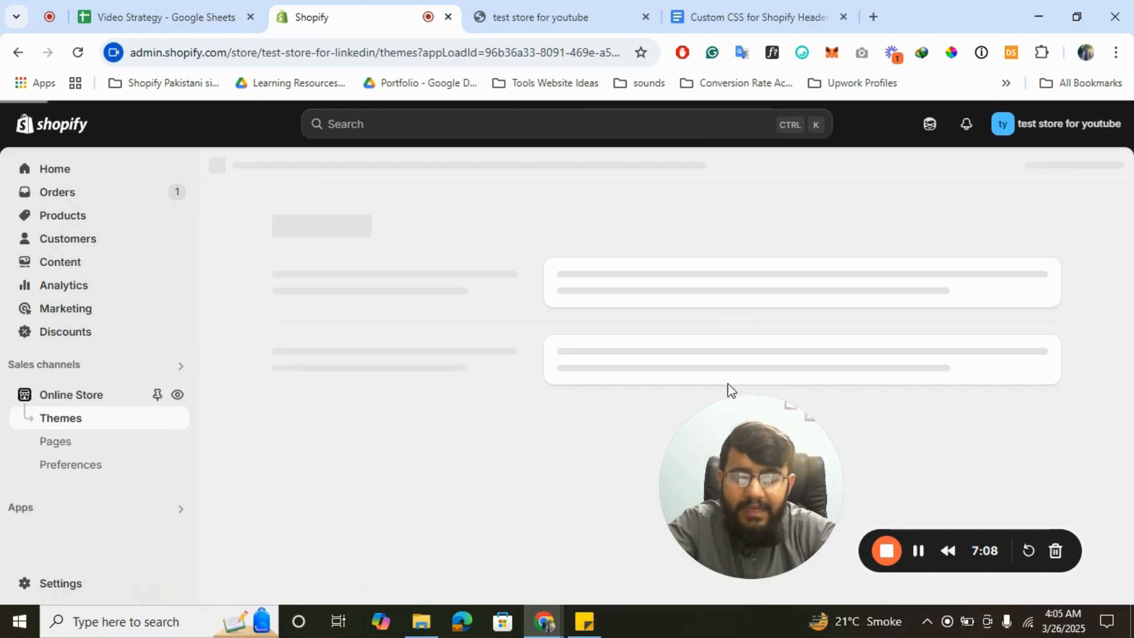
pyautogui.moveTo(688, 540); pyautogui.dragTo(176, 556)
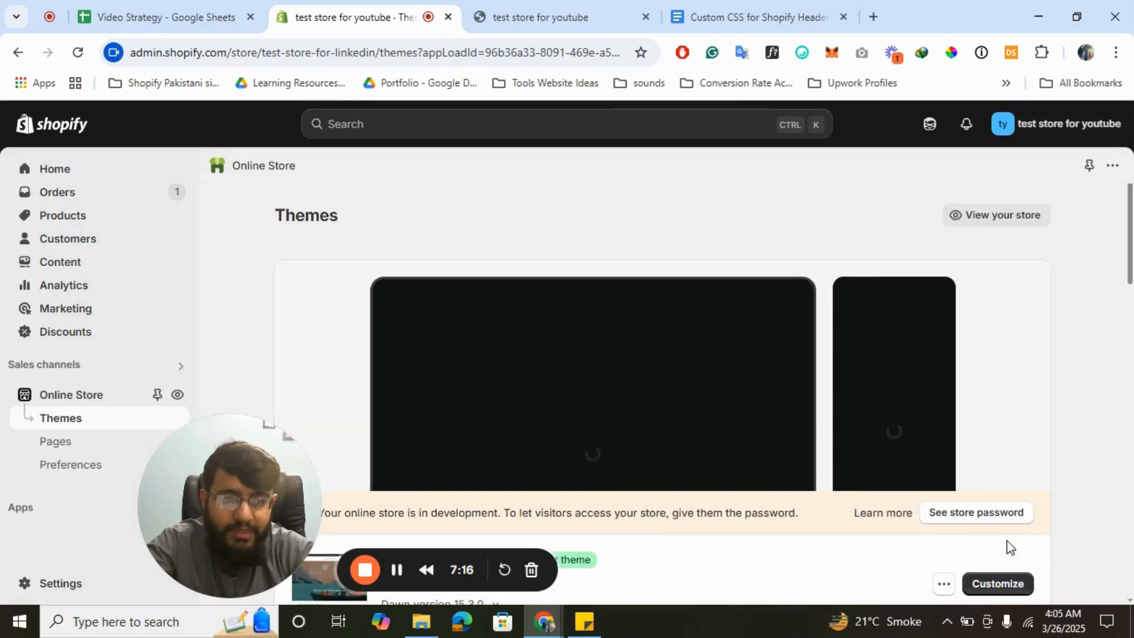
pyautogui.scroll(-1, 993, 544)
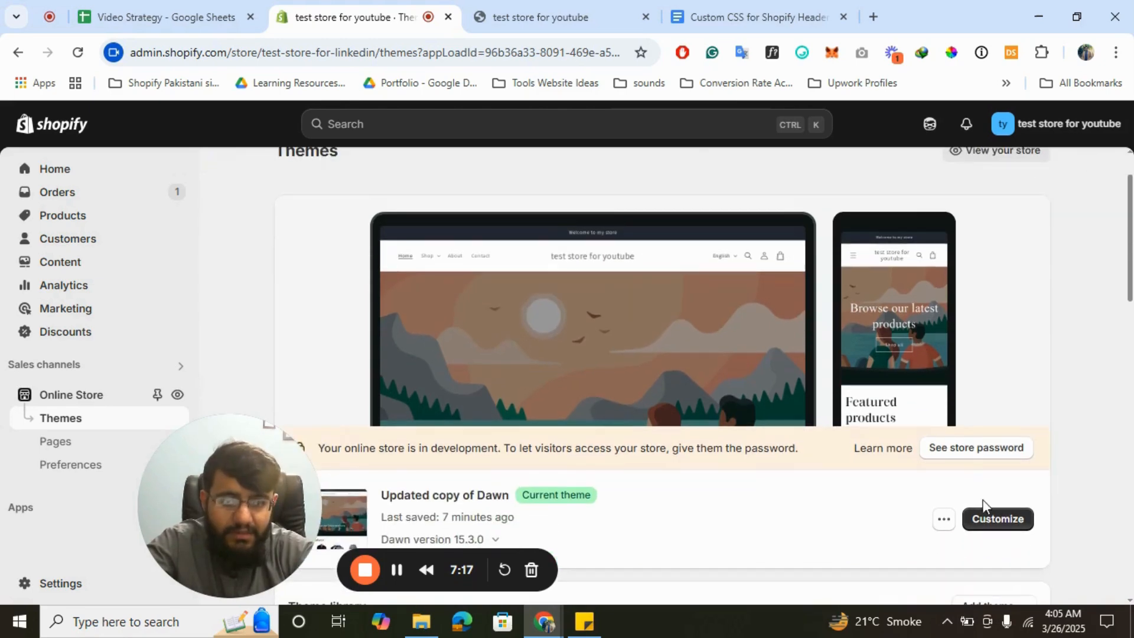
pyautogui.click(1004, 520)
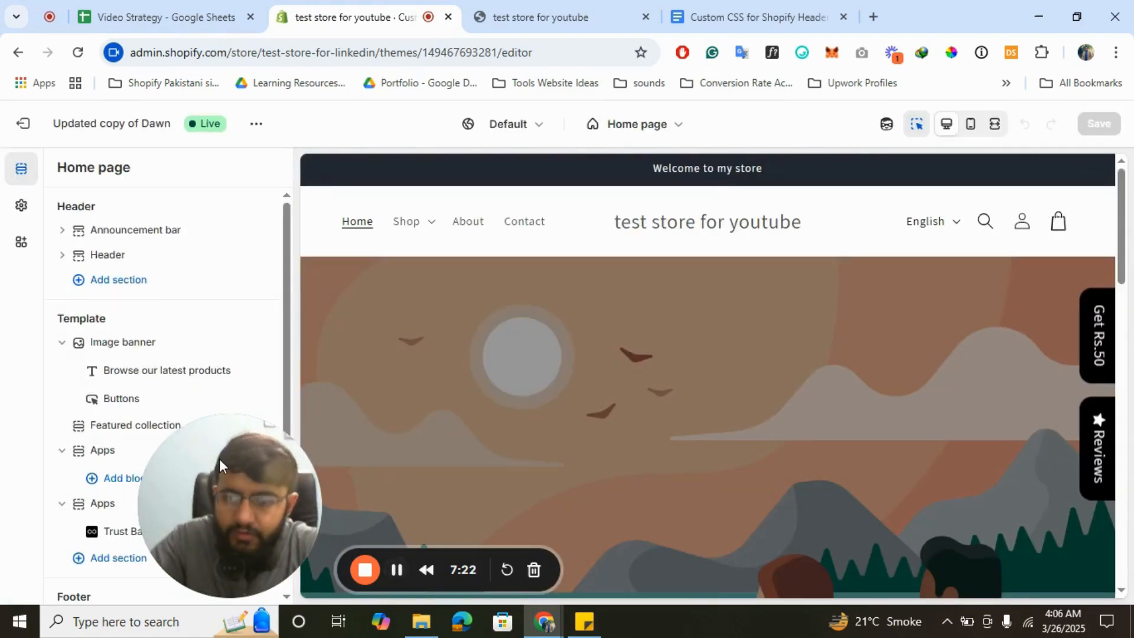
# - Review the announcement bar's color schemes, keep Scheme 3, and go back to the home page sections
pyautogui.moveTo(218, 459); pyautogui.dragTo(749, 440)
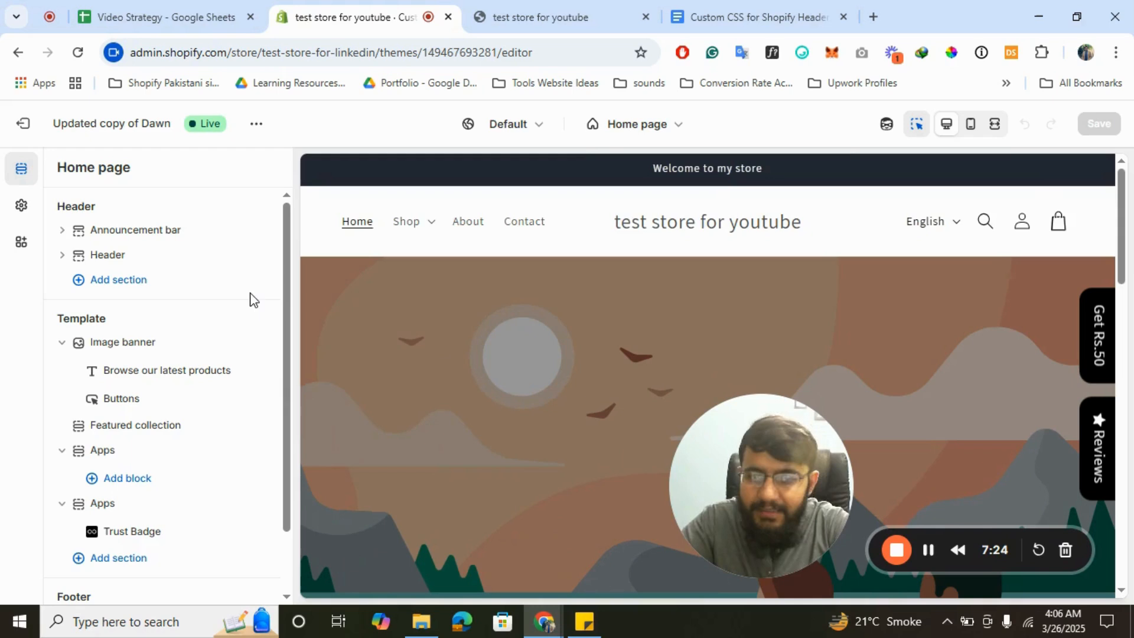
pyautogui.click(123, 232)
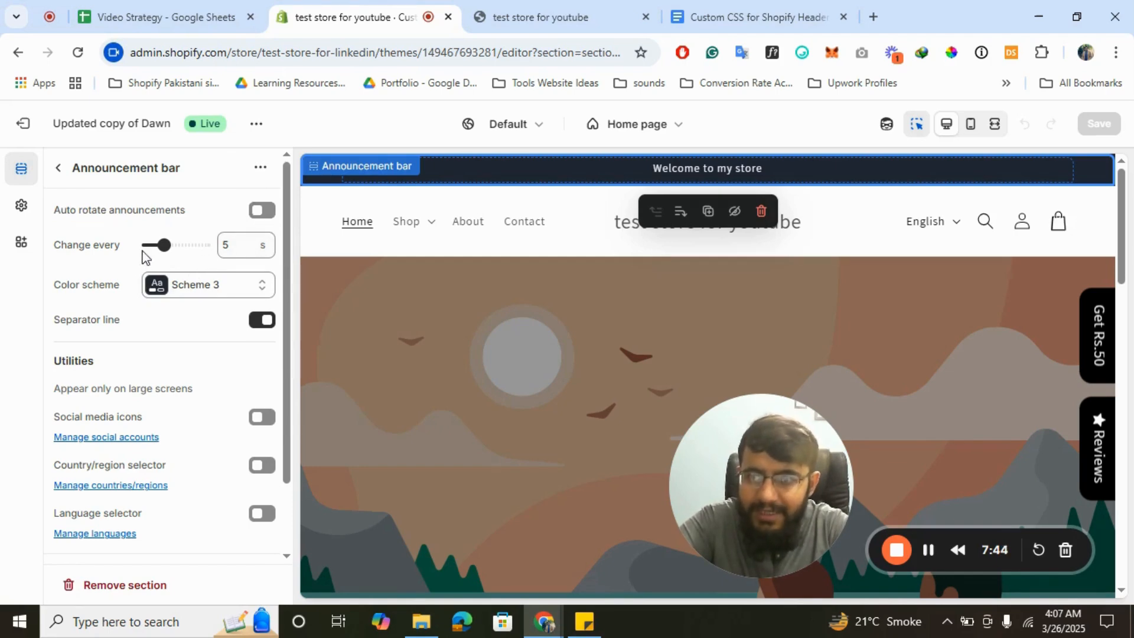
pyautogui.click(239, 286)
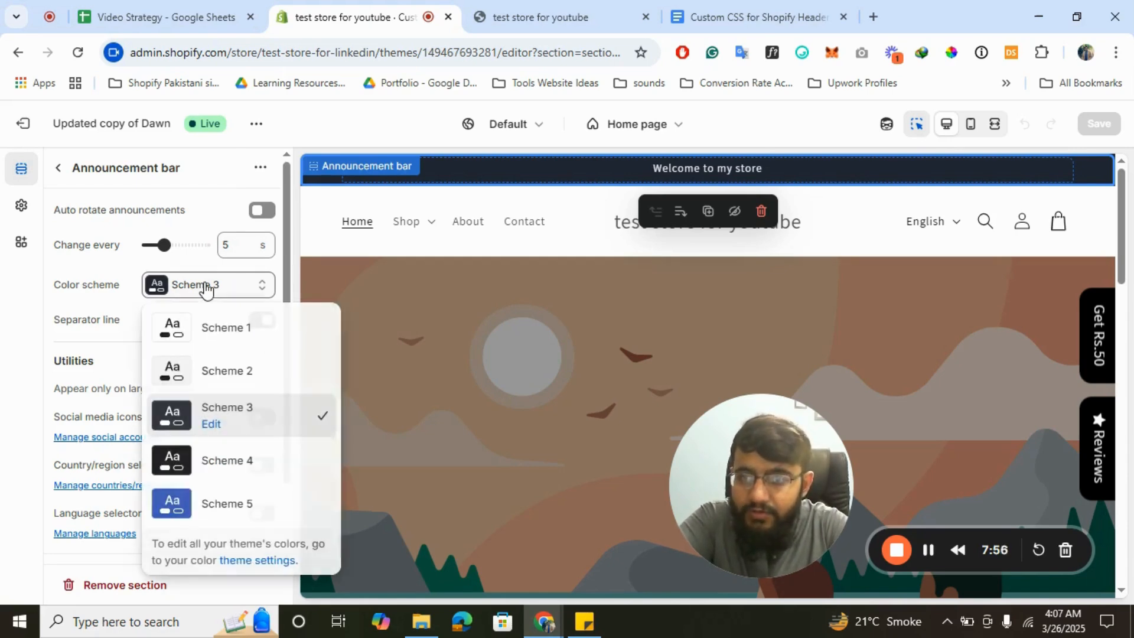
pyautogui.click(230, 286)
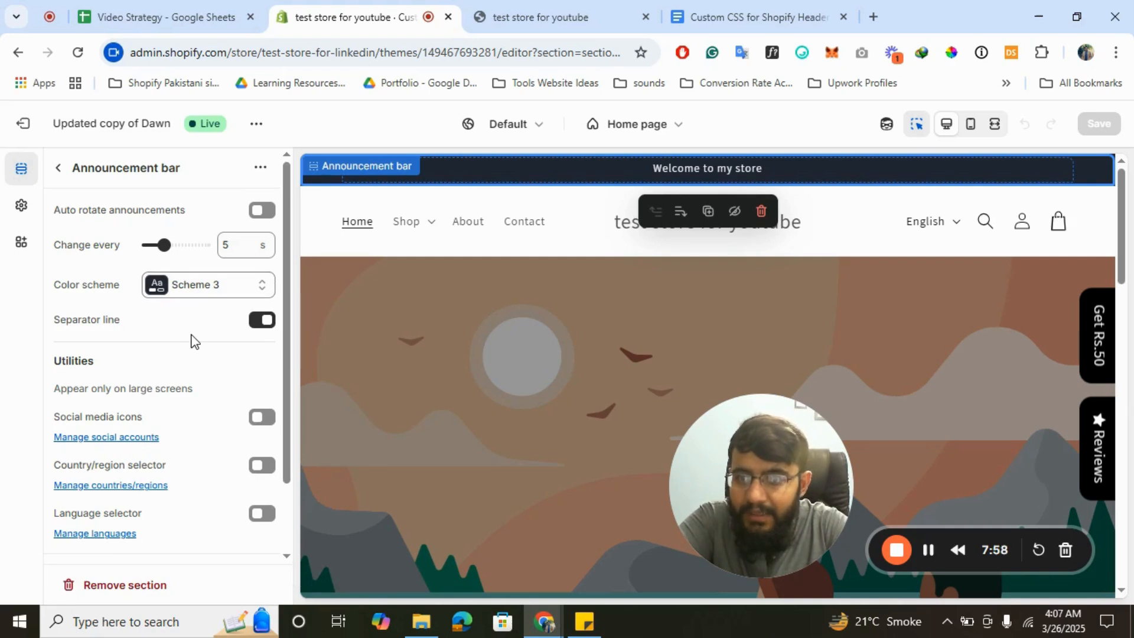
pyautogui.scroll(-3, 195, 341)
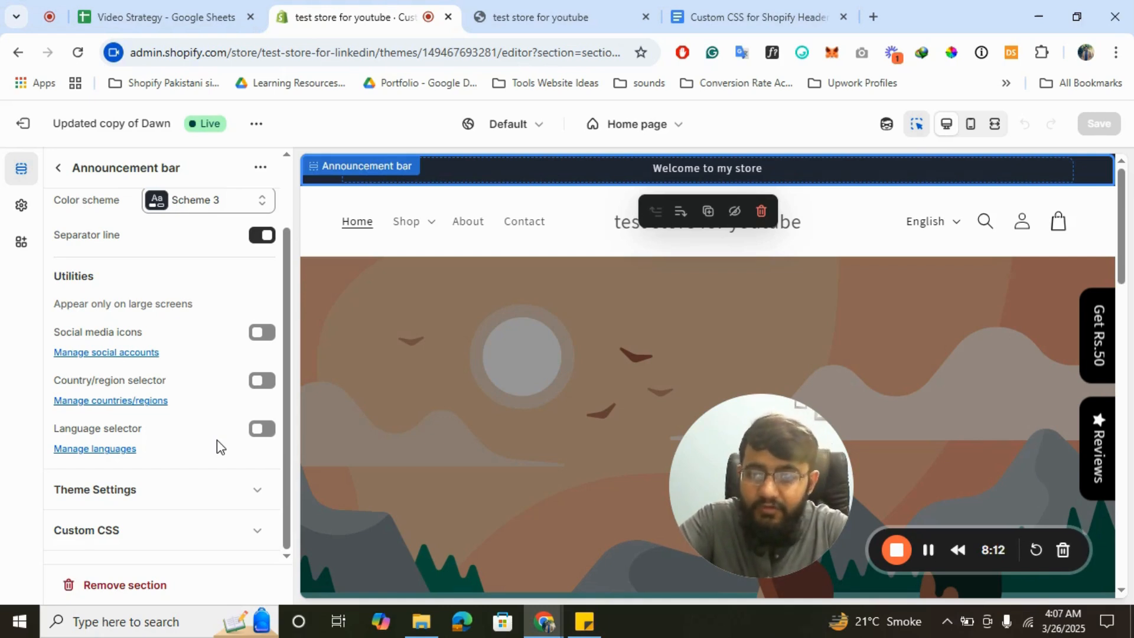
pyautogui.scroll(2, 184, 436)
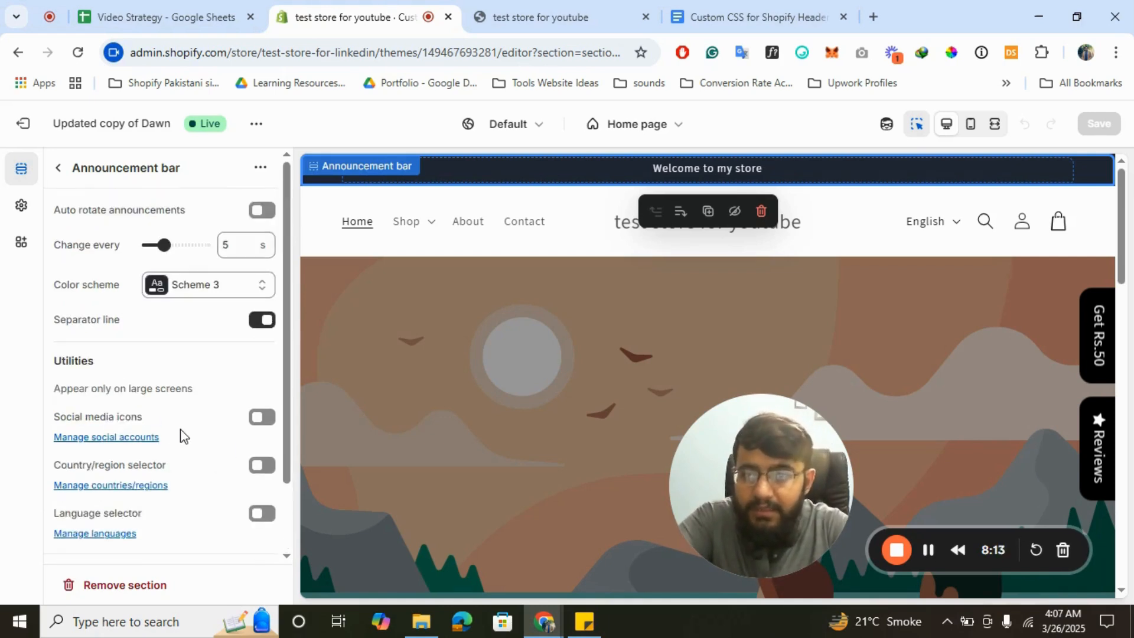
pyautogui.click(59, 167)
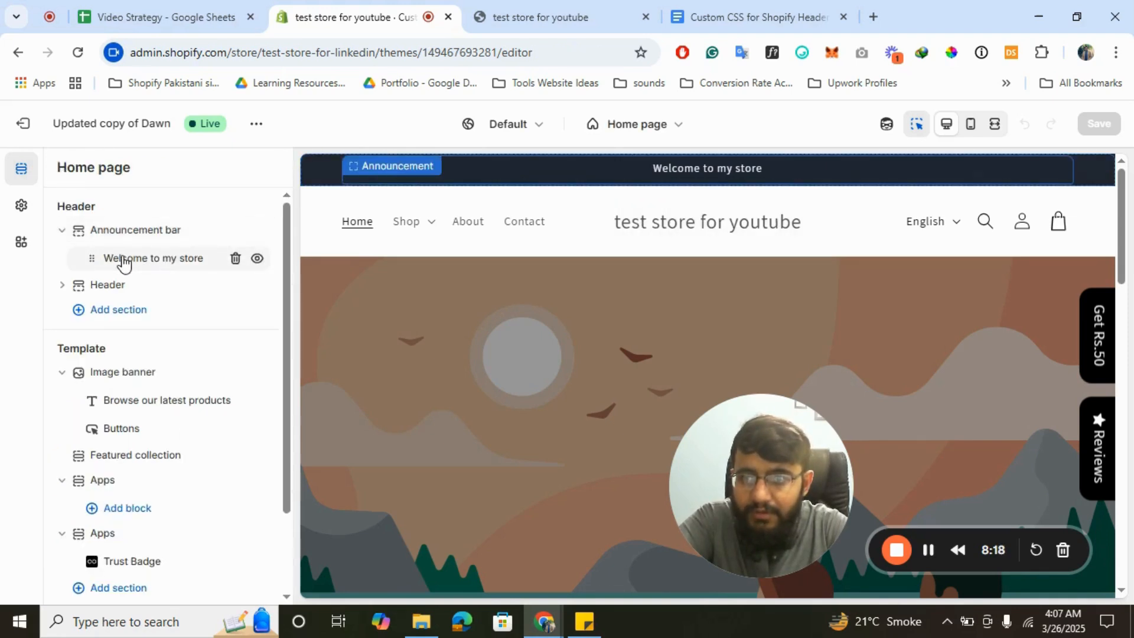
pyautogui.click(174, 270)
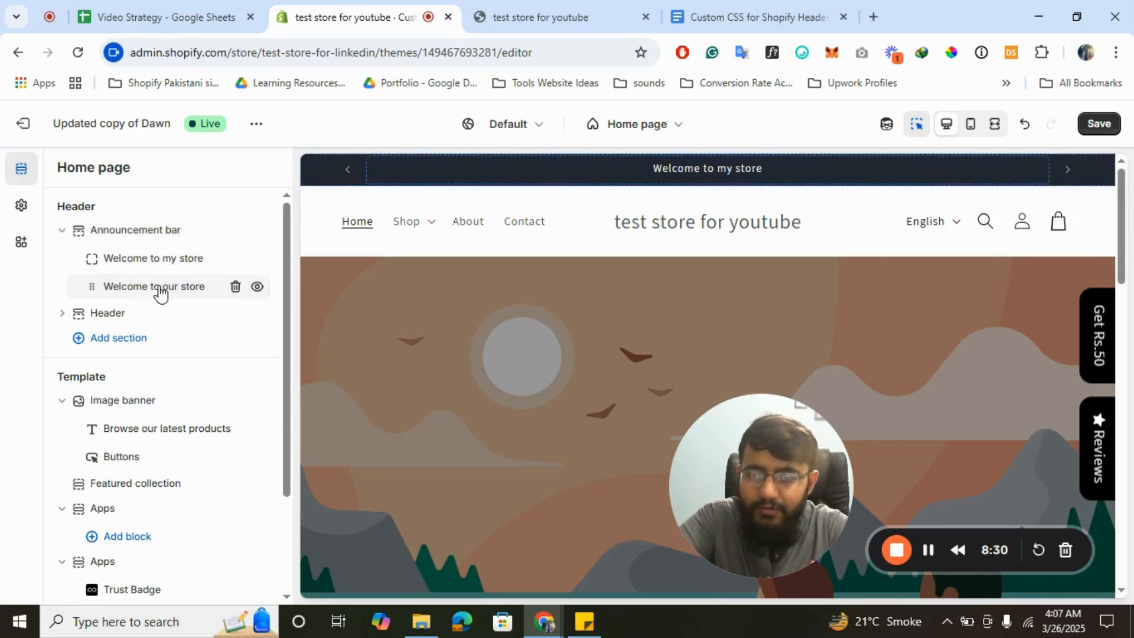
pyautogui.click(144, 230)
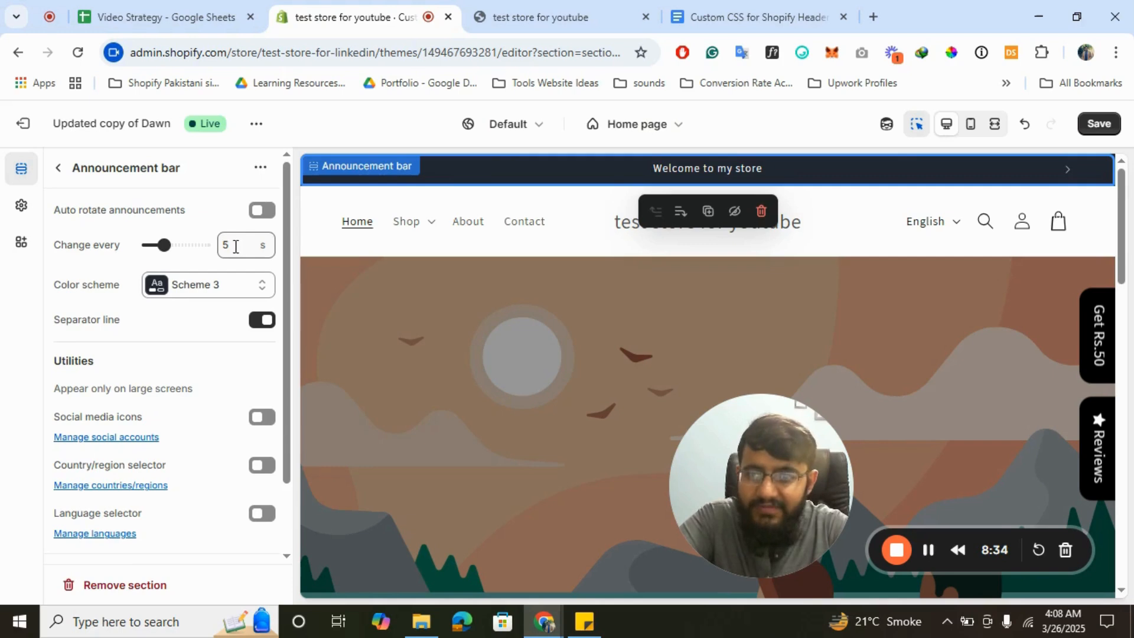
pyautogui.click(58, 172)
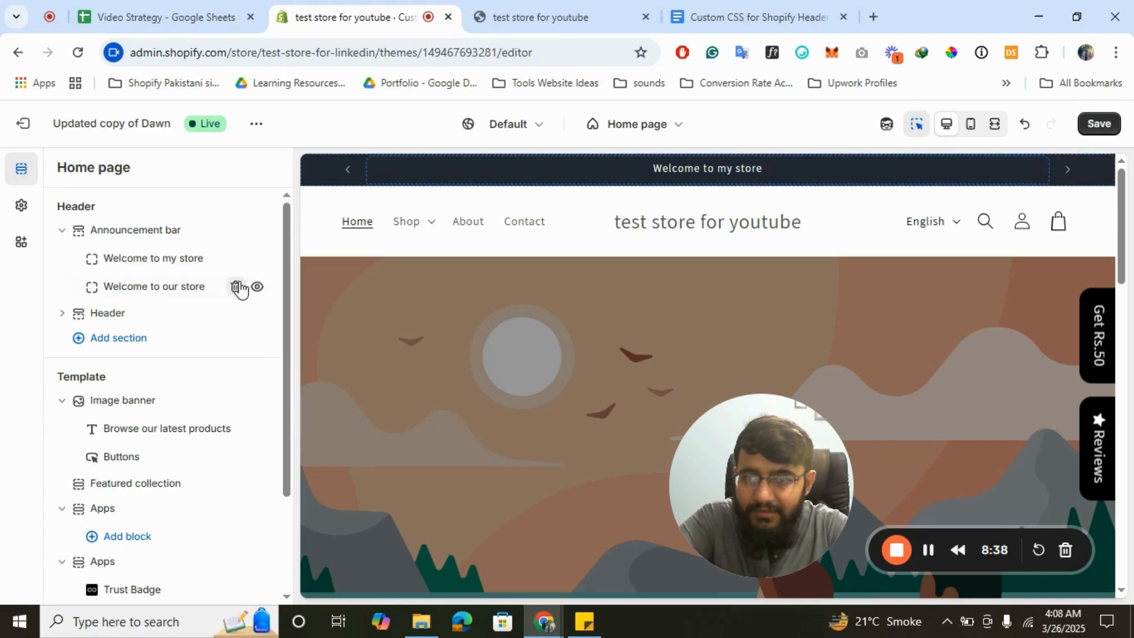
pyautogui.click(236, 287)
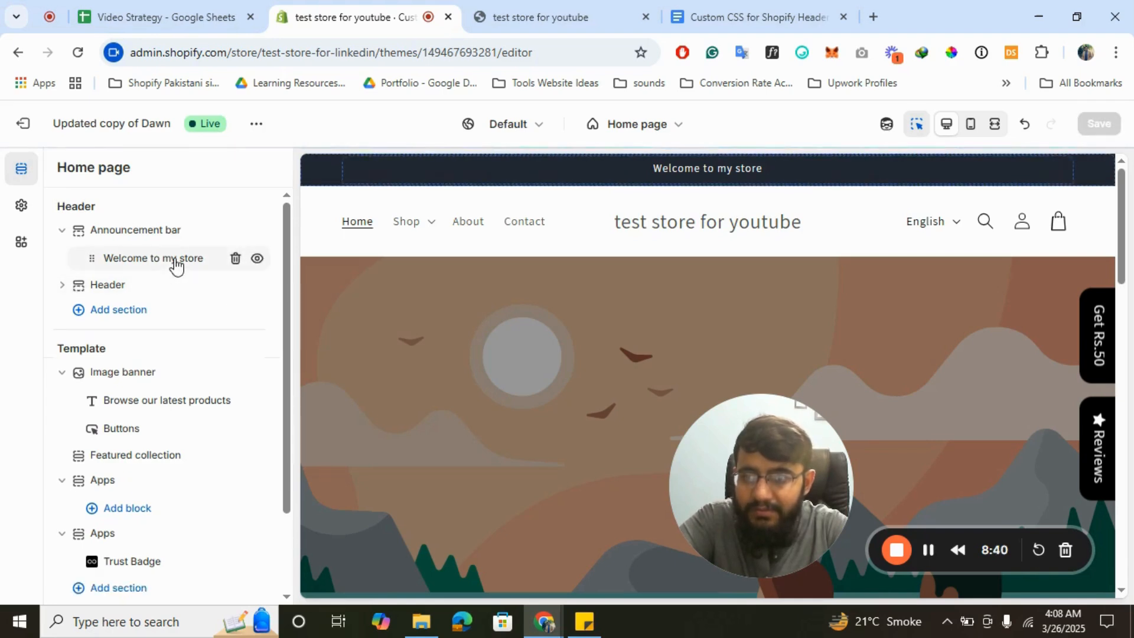
pyautogui.click(174, 260)
# - Replace the announcement text with the clipboard's Welcome20 20%-off-first-order message
pyautogui.tripleClick(157, 249)
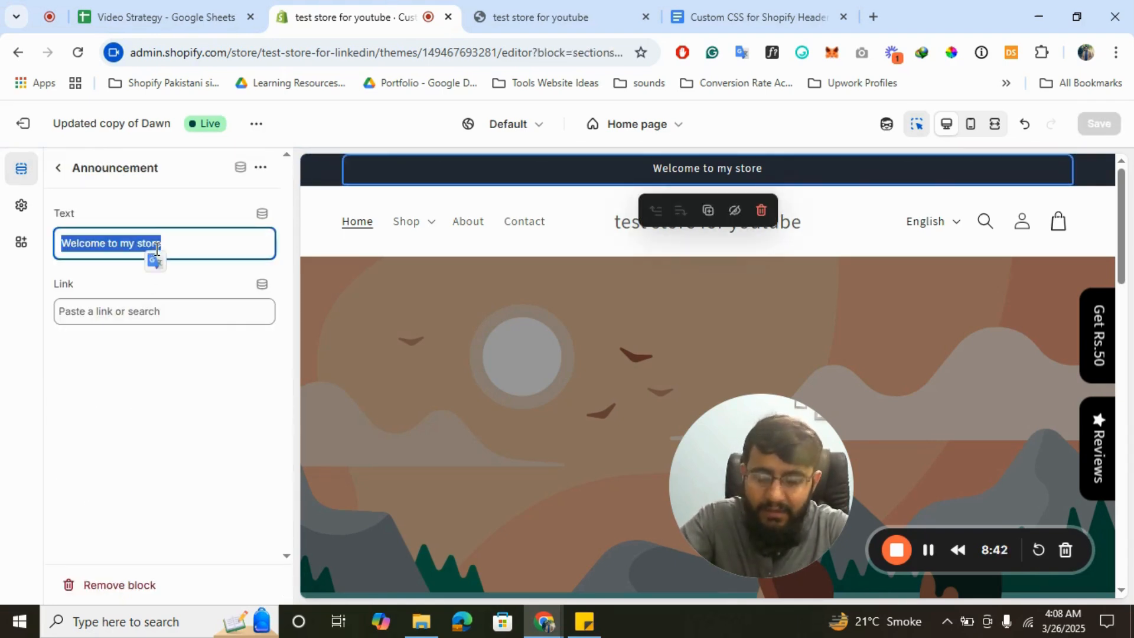
pyautogui.press('super+v')
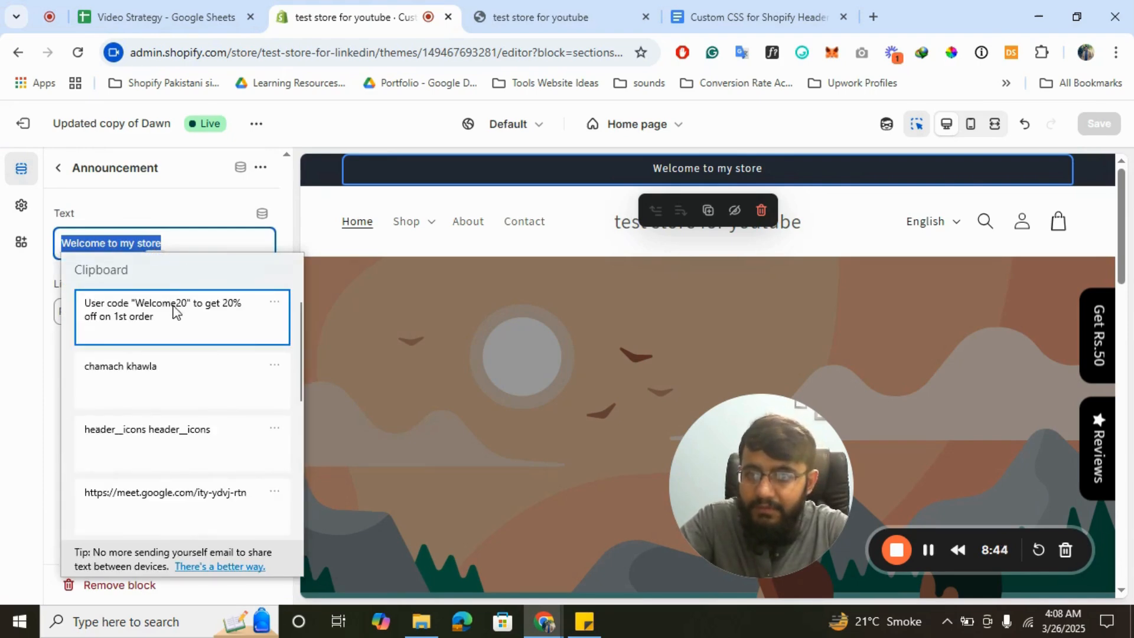
pyautogui.click(175, 312)
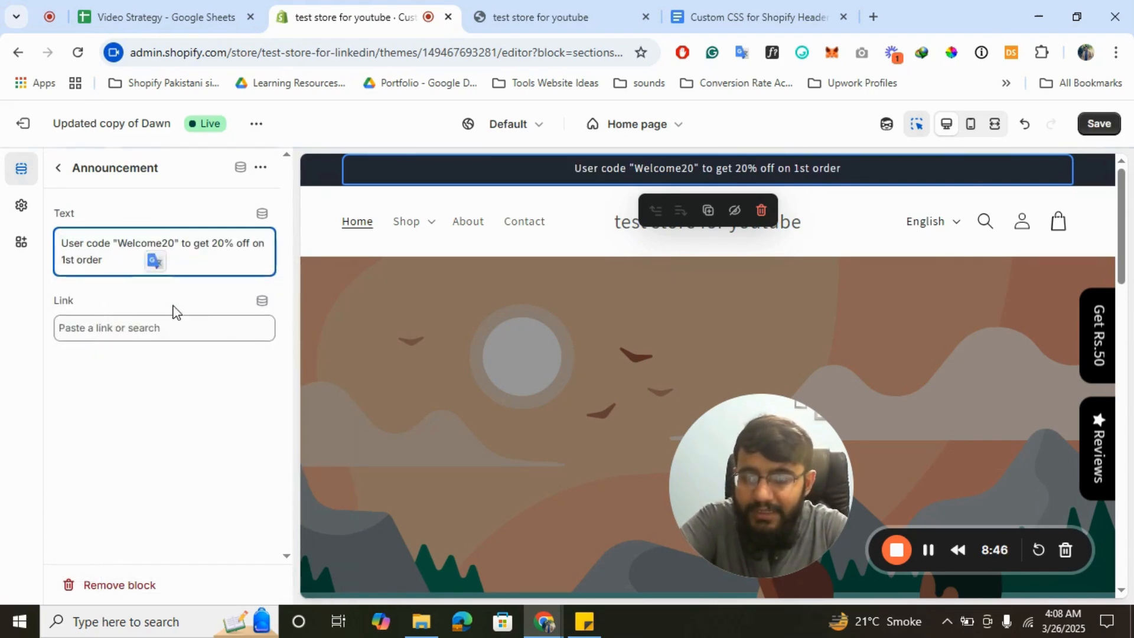
pyautogui.click(58, 171)
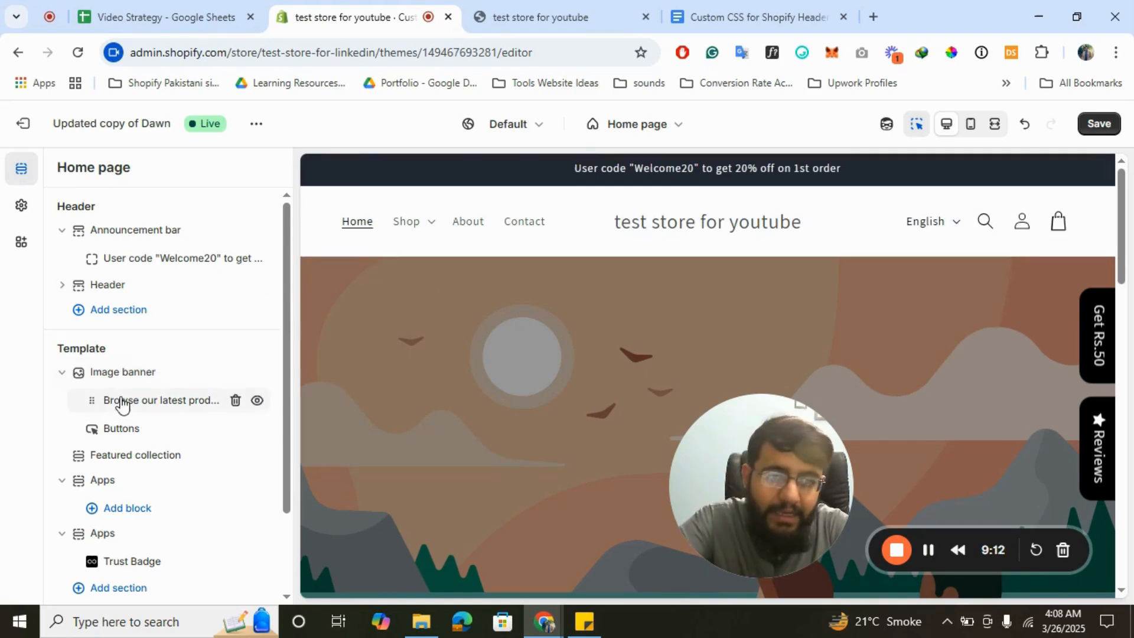
# - Add the Trust Badge (Loox Reviews) app section below the Header from the Apps tab
pyautogui.moveTo(122, 405)
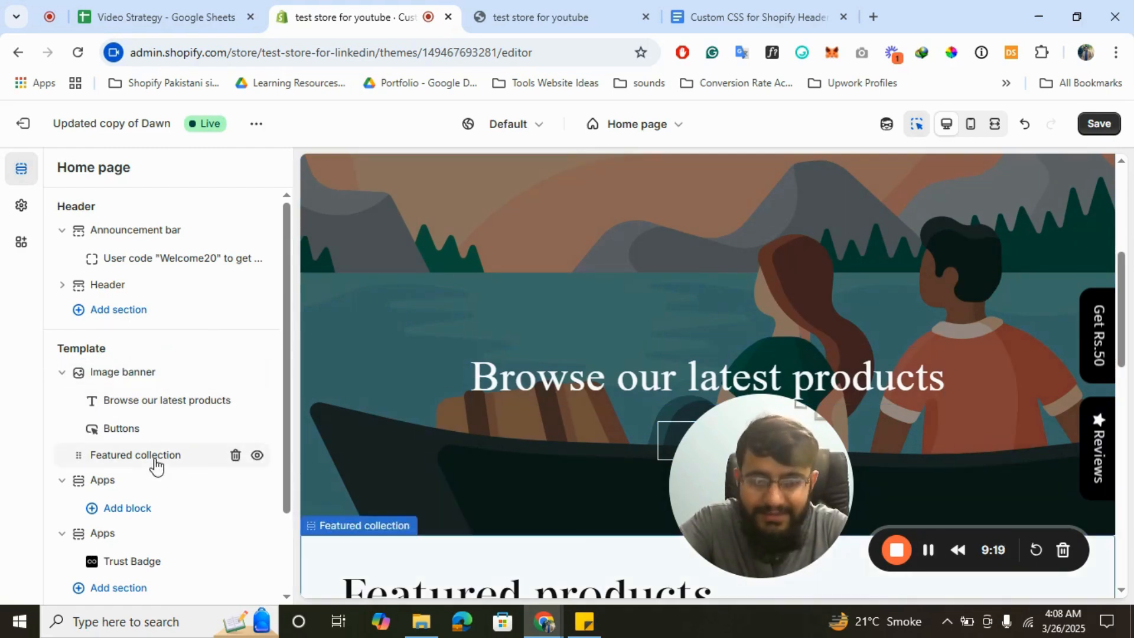
pyautogui.scroll(3, 468, 302)
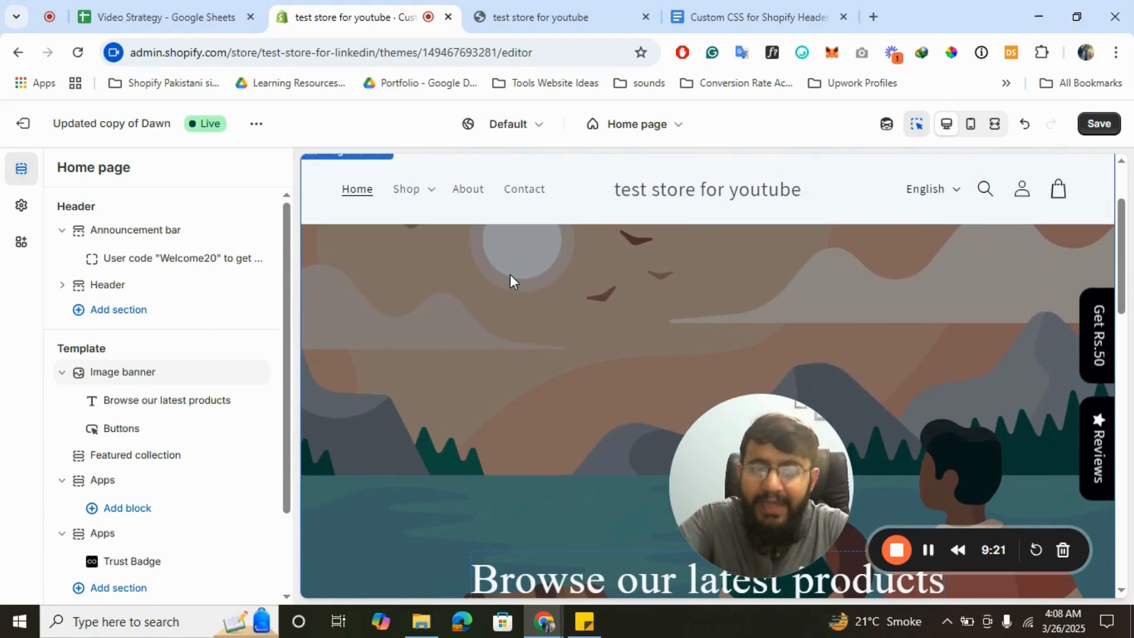
pyautogui.scroll(1, 509, 274)
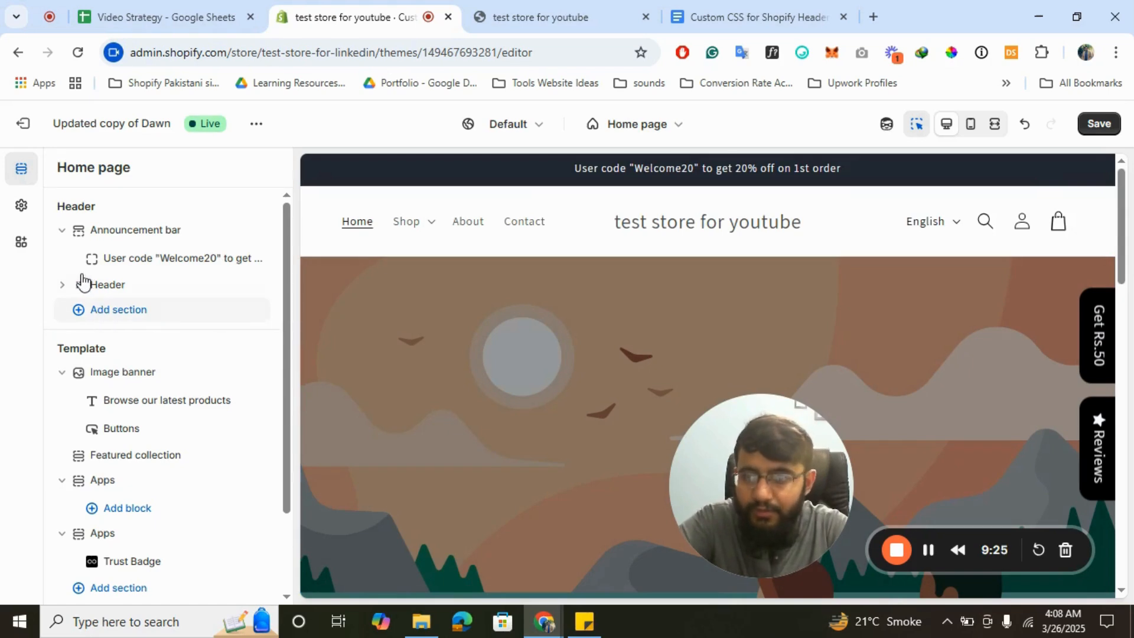
pyautogui.click(162, 297)
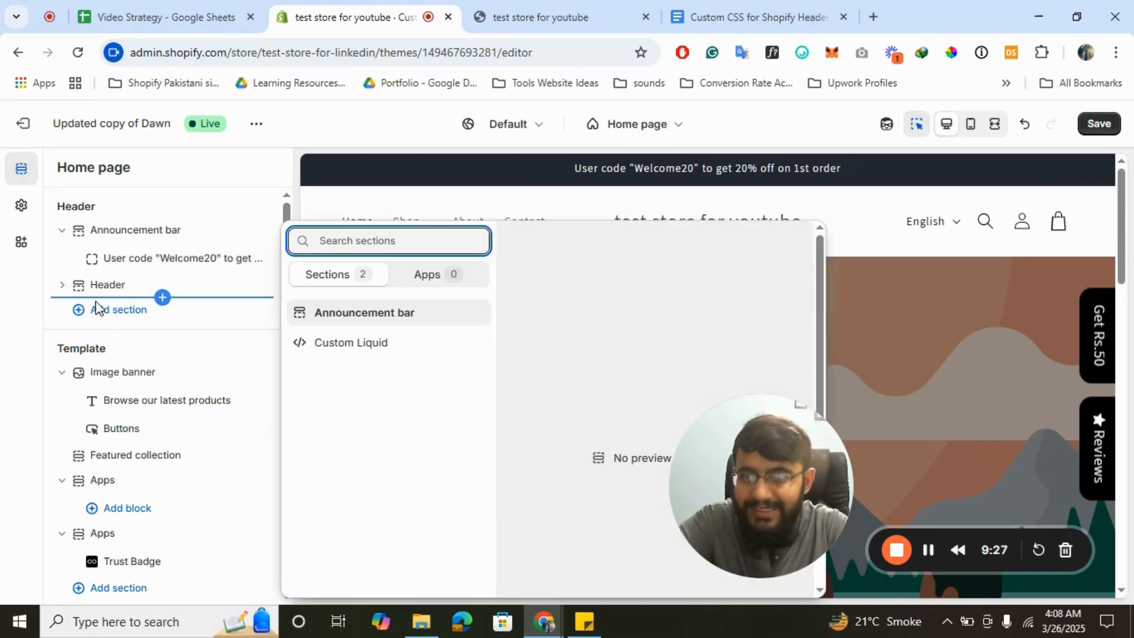
pyautogui.click(131, 316)
pyautogui.click(131, 316)
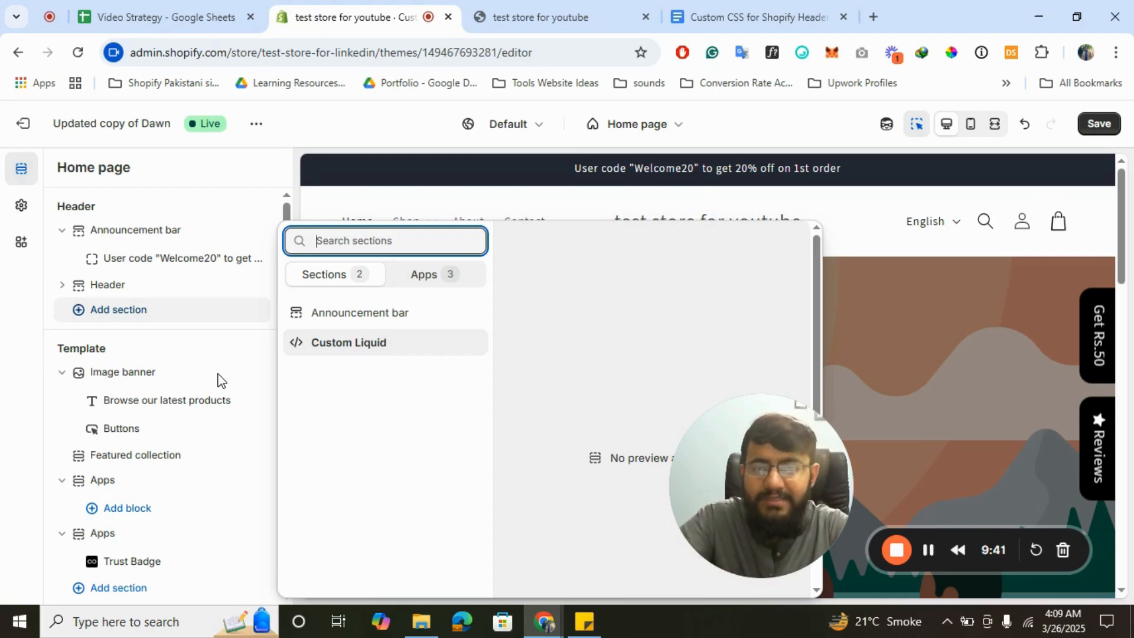
pyautogui.click(425, 278)
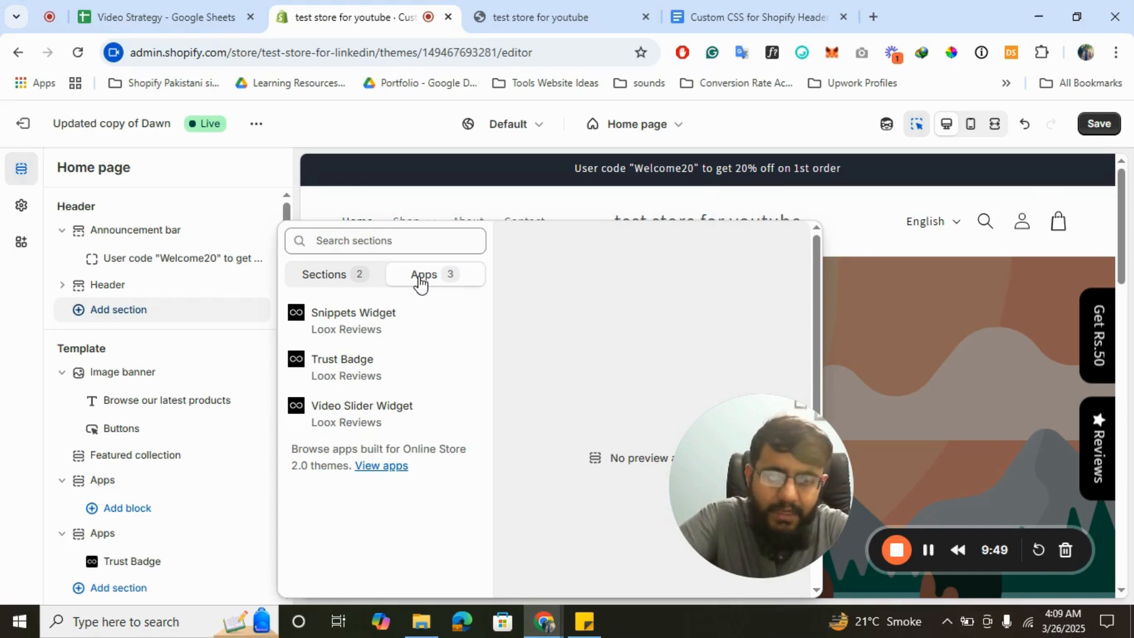
pyautogui.click(372, 371)
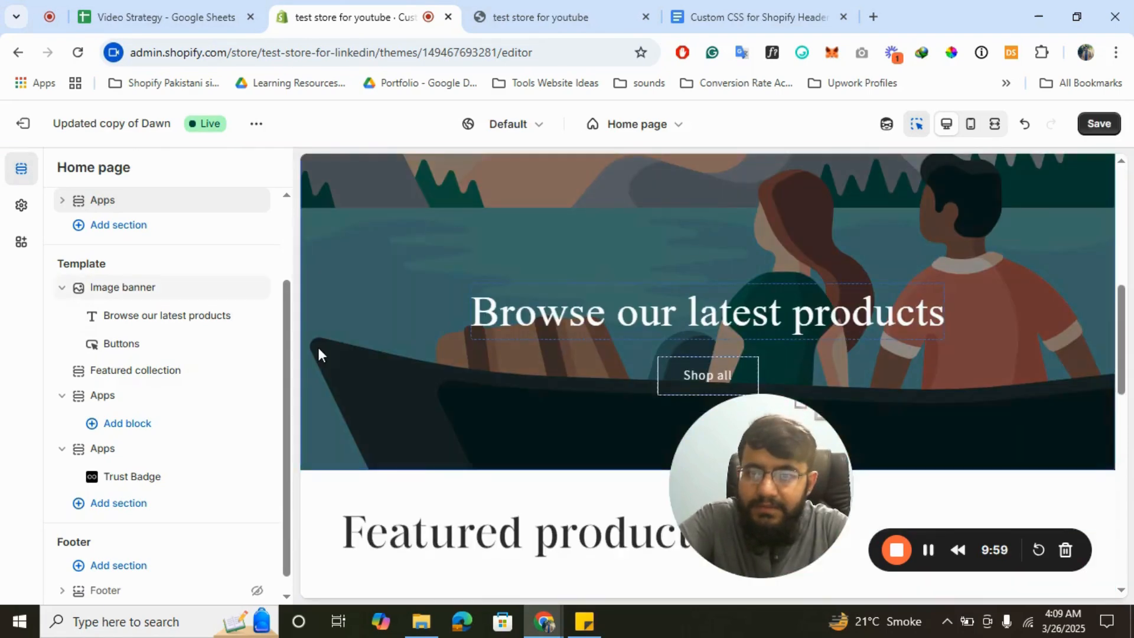
# - Set the Trust Badge alignment in the new Apps section to Center
pyautogui.scroll(2, 183, 356)
pyautogui.scroll(5, 615, 239)
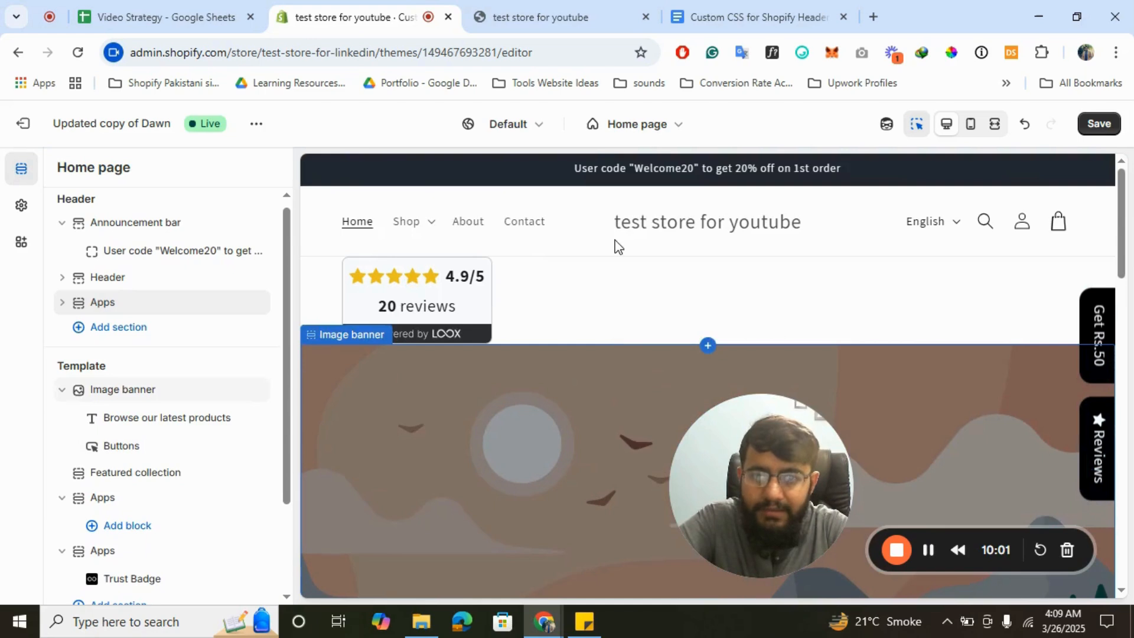
pyautogui.click(62, 303)
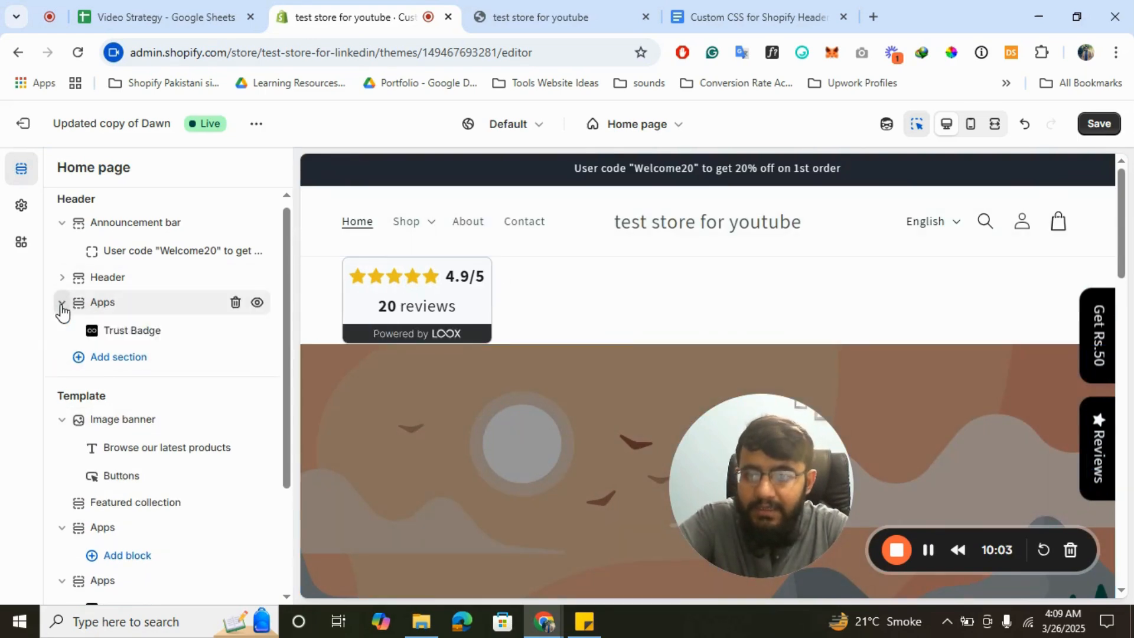
pyautogui.click(141, 334)
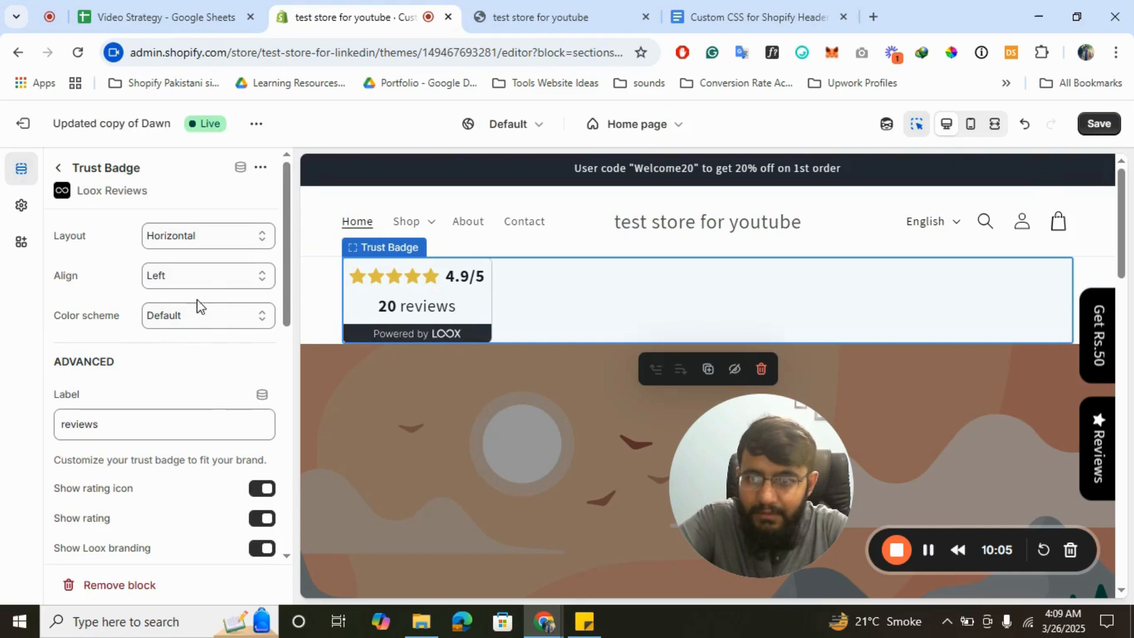
pyautogui.click(208, 278)
pyautogui.click(185, 345)
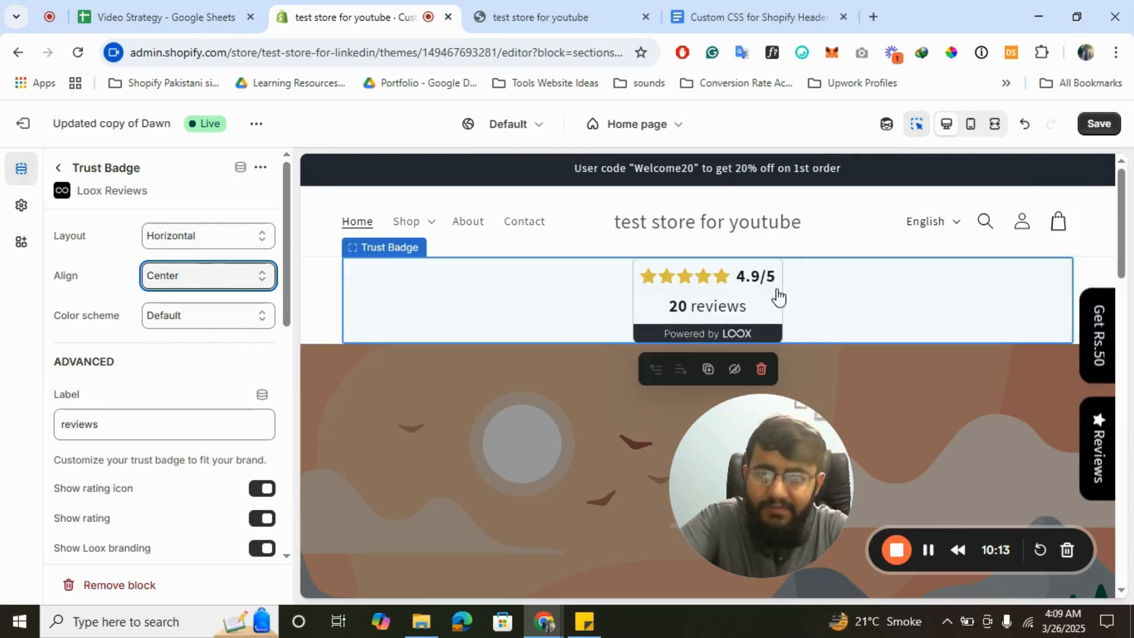
pyautogui.click(60, 169)
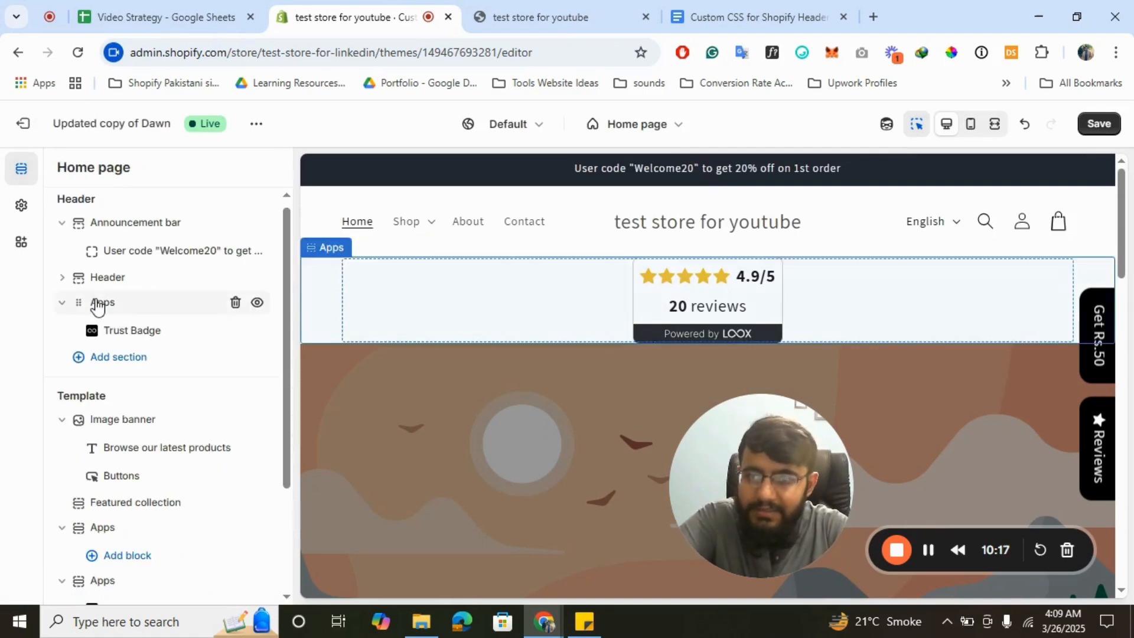
# - Delete the Trust Badge Apps section and open the Header section's settings
pyautogui.click(237, 303)
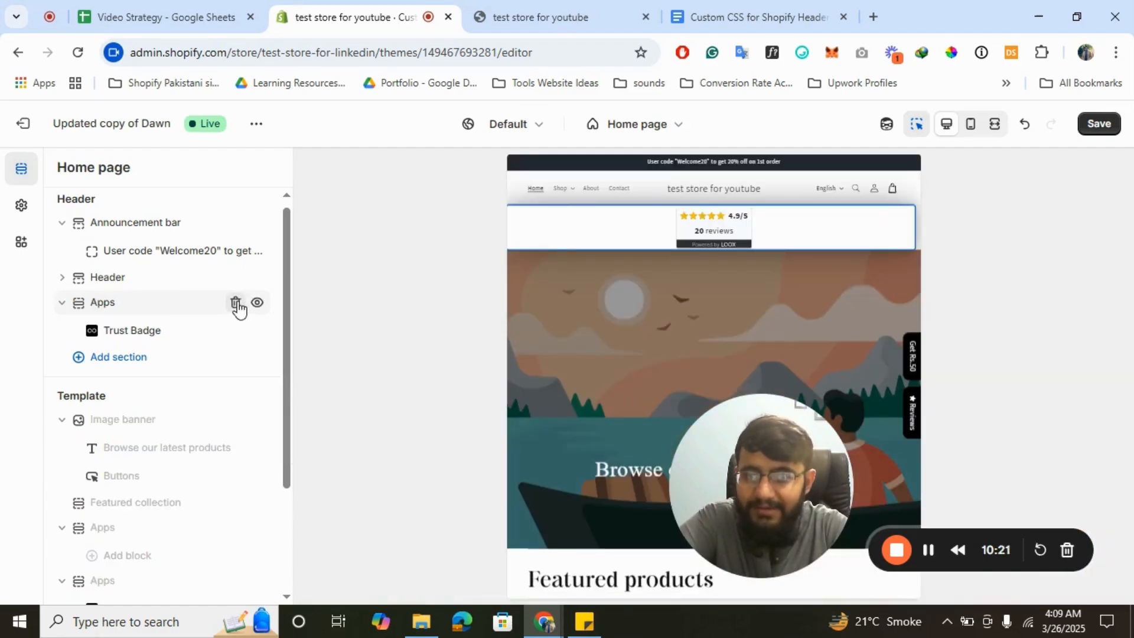
pyautogui.click(236, 303)
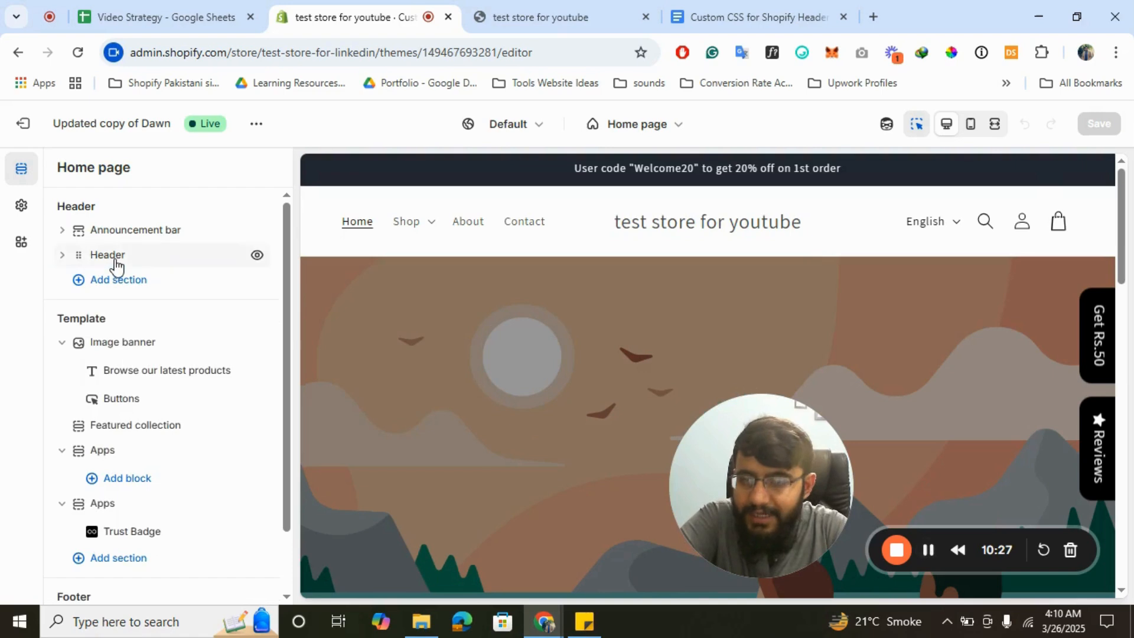
pyautogui.click(115, 264)
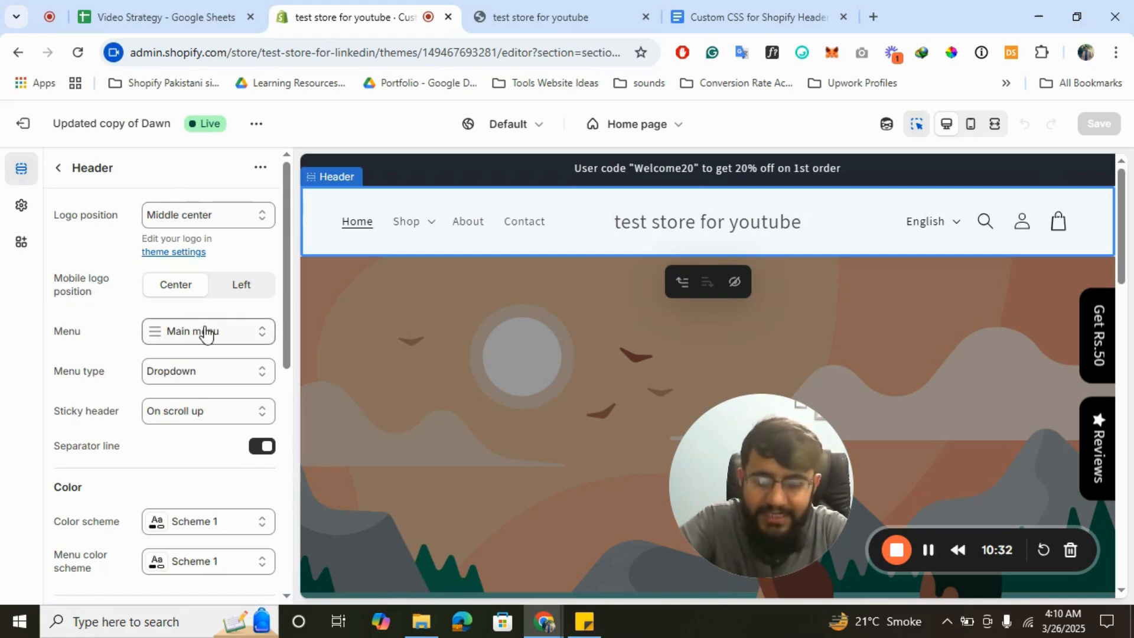
# - In theme settings, set the planet image Untitled_design_1 as the store logo
pyautogui.click(21, 208)
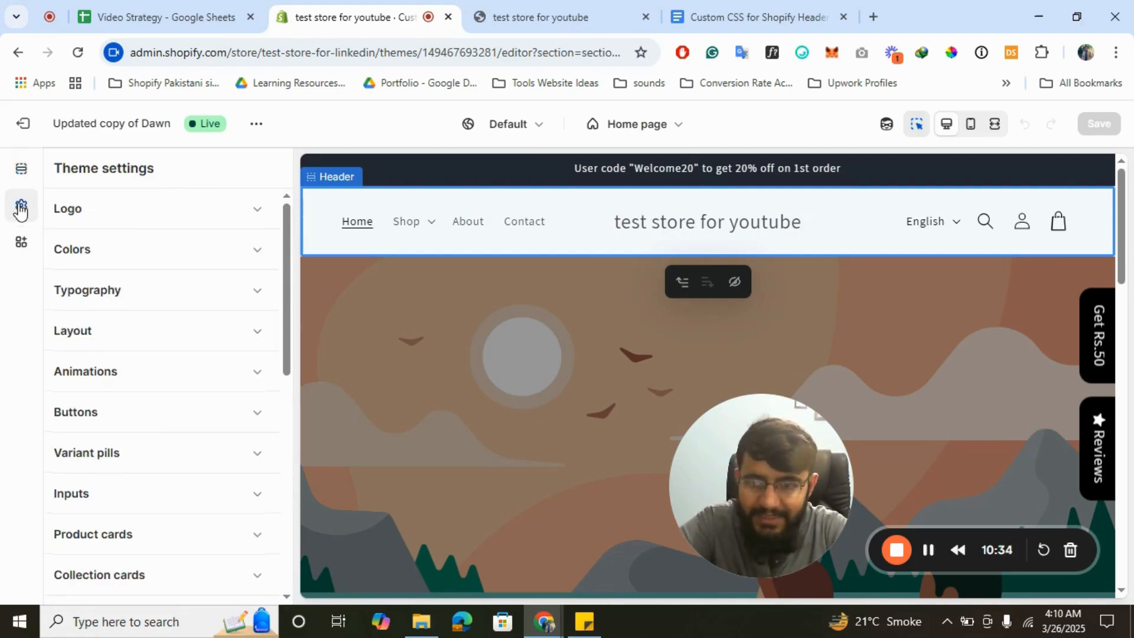
pyautogui.click(105, 219)
pyautogui.click(203, 269)
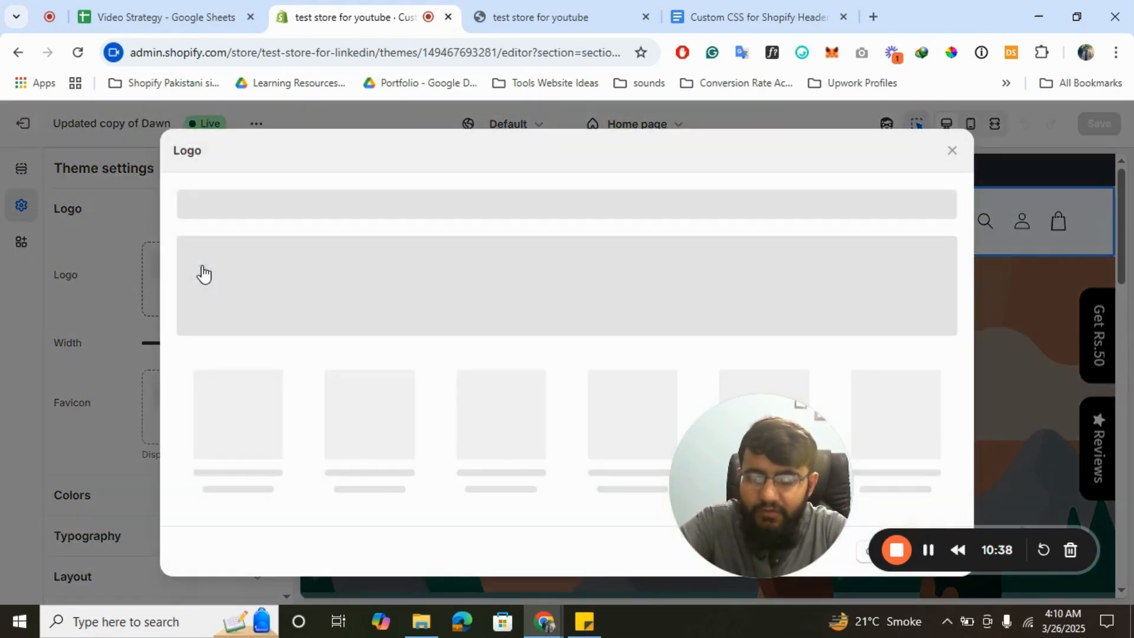
pyautogui.click(256, 430)
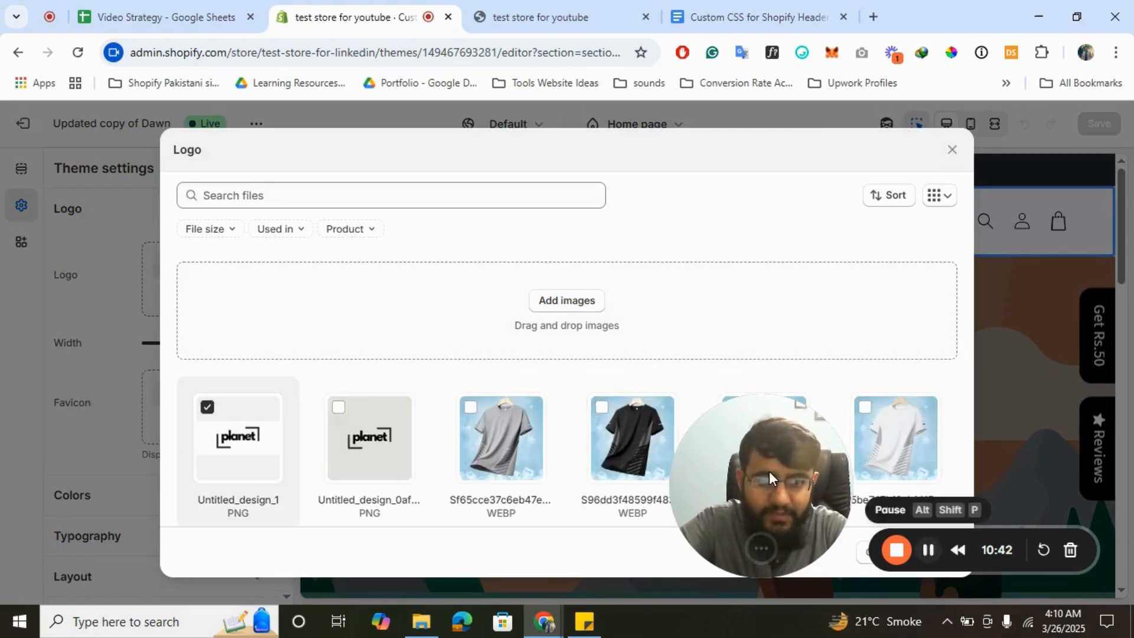
pyautogui.moveTo(769, 470); pyautogui.dragTo(31, 530)
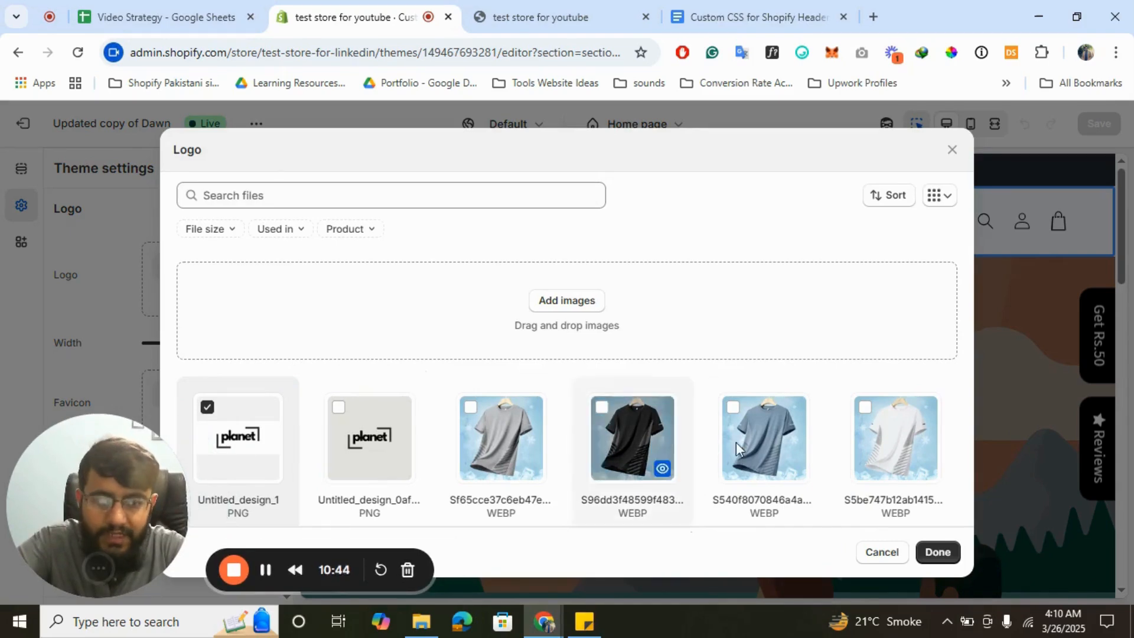
pyautogui.click(938, 553)
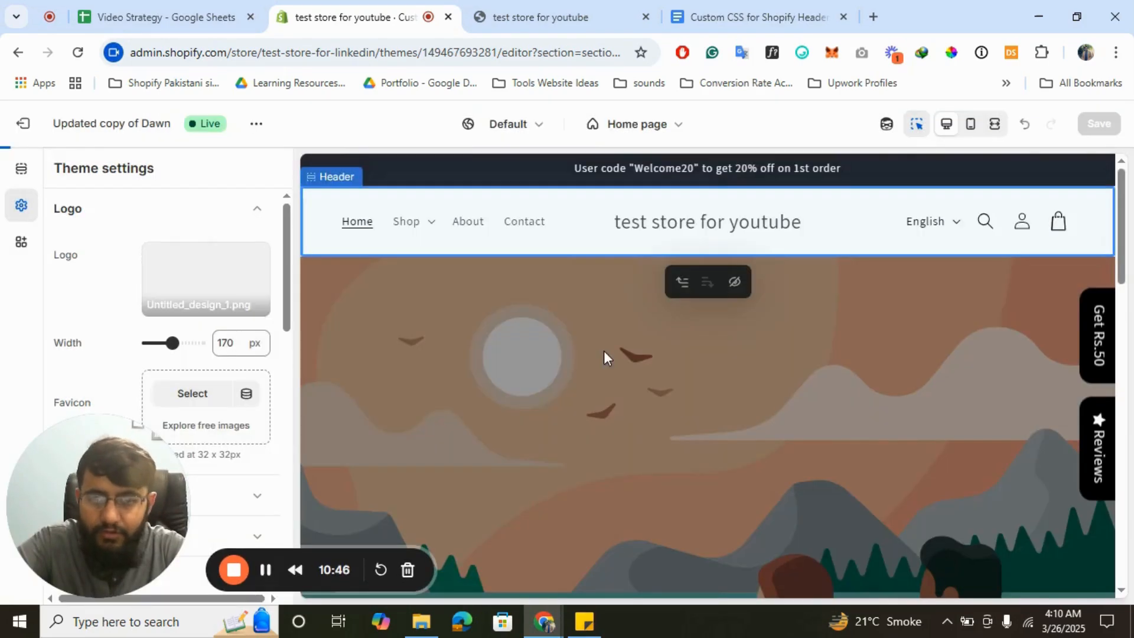
# - Set the same Untitled_design_1 image as the store favicon
pyautogui.click(190, 392)
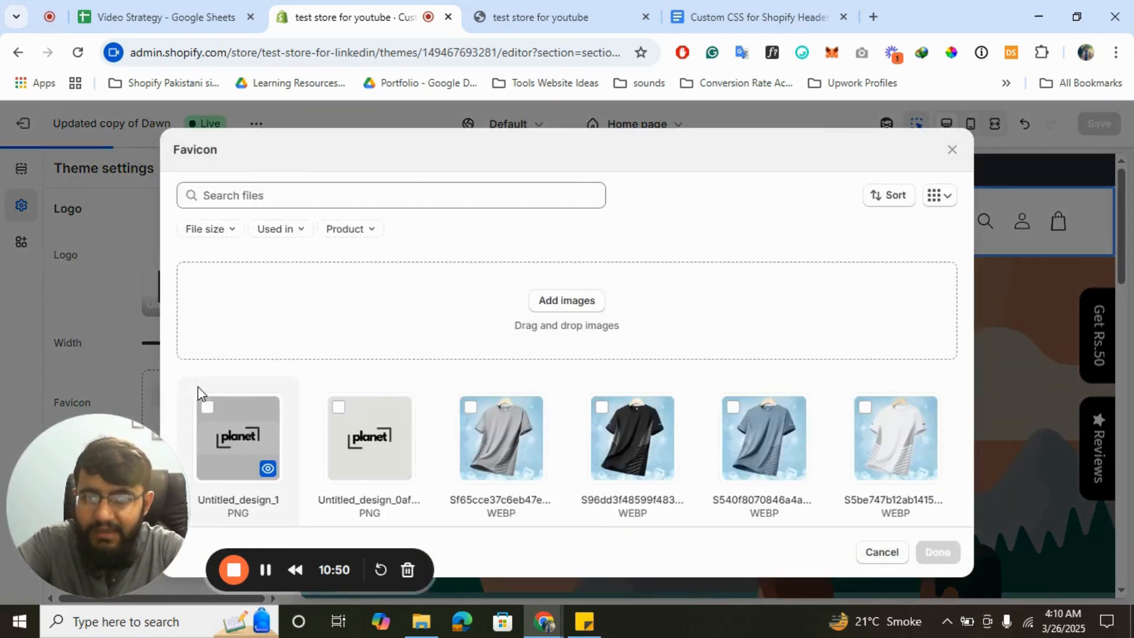
pyautogui.click(218, 452)
pyautogui.click(939, 552)
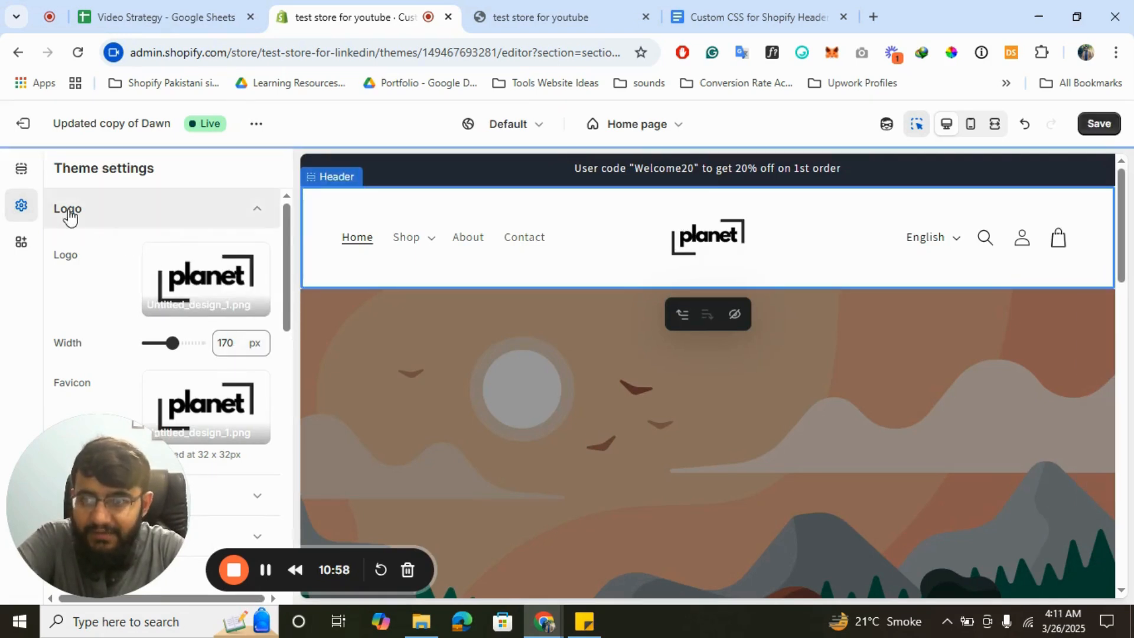
pyautogui.click(24, 173)
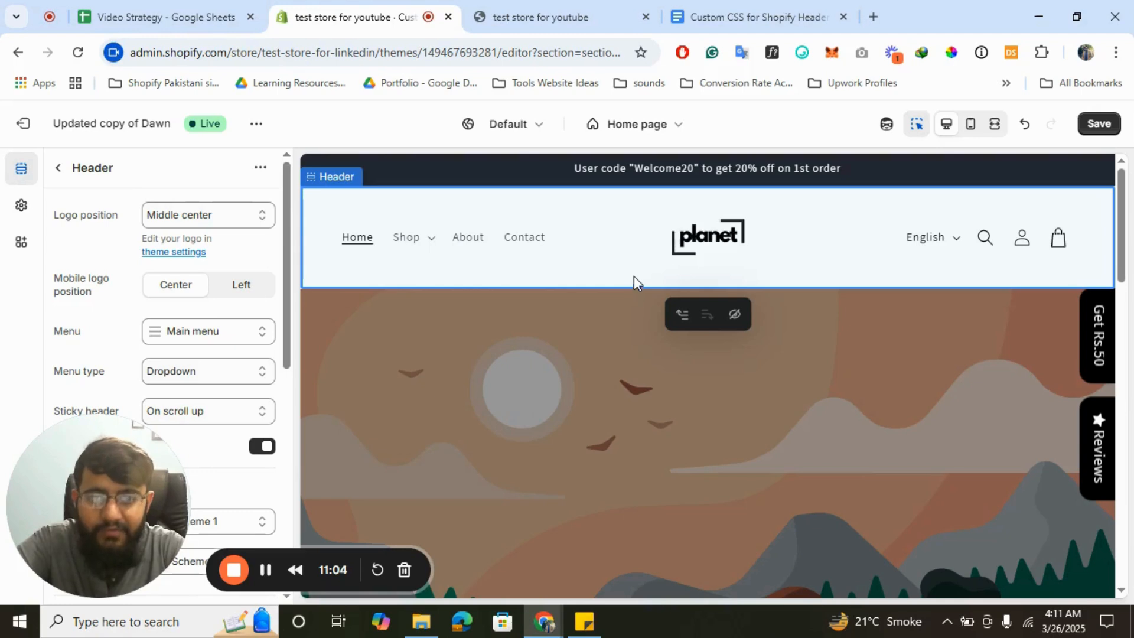
# - In Header settings, set Top and Bottom padding to 0 px and save the theme
pyautogui.click(53, 168)
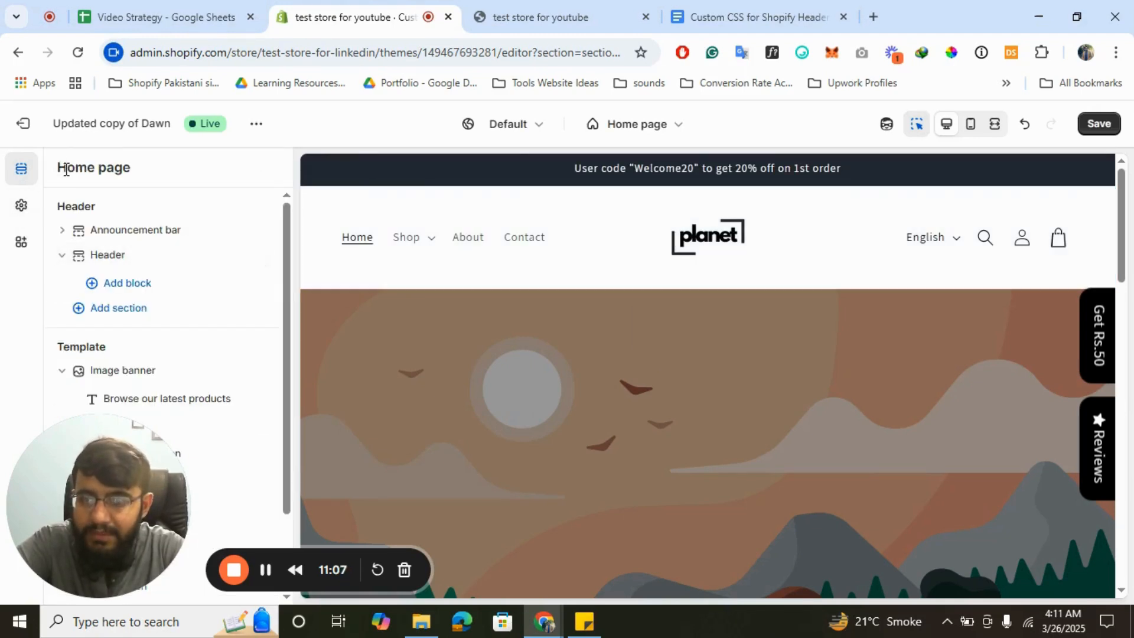
pyautogui.click(108, 263)
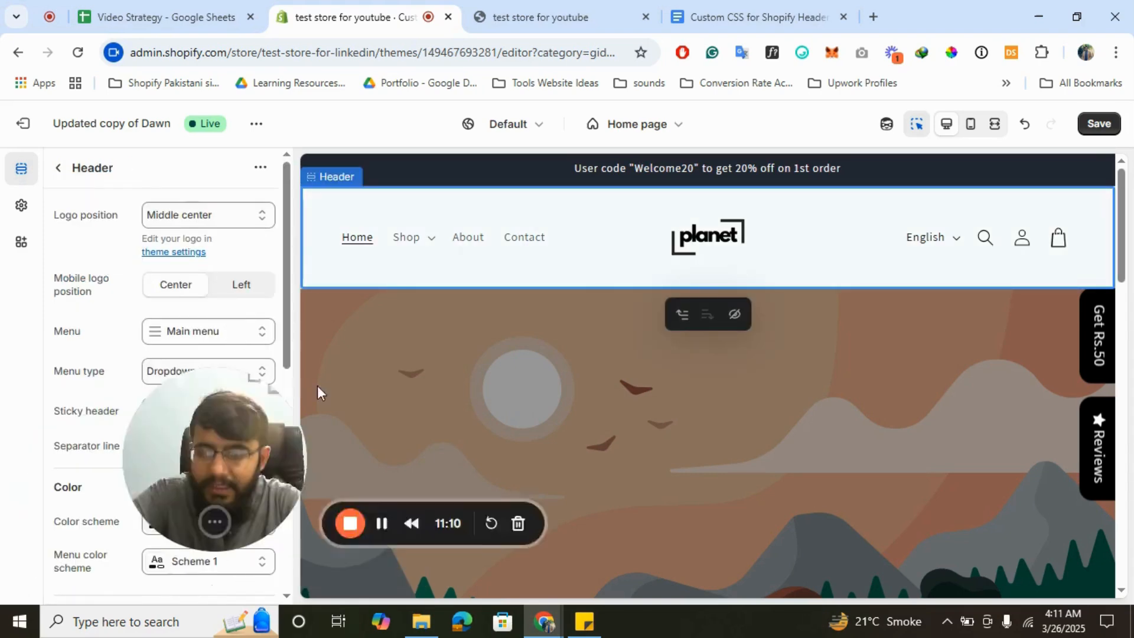
pyautogui.moveTo(317, 385); pyautogui.dragTo(767, 448)
pyautogui.scroll(-4, 275, 462)
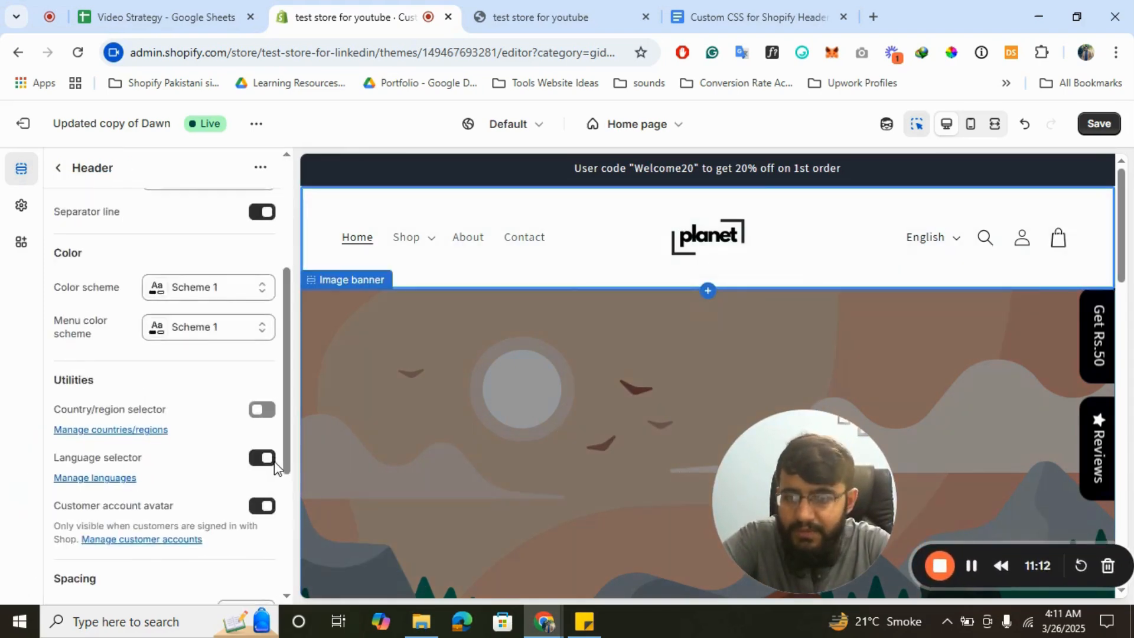
pyautogui.scroll(-4, 274, 462)
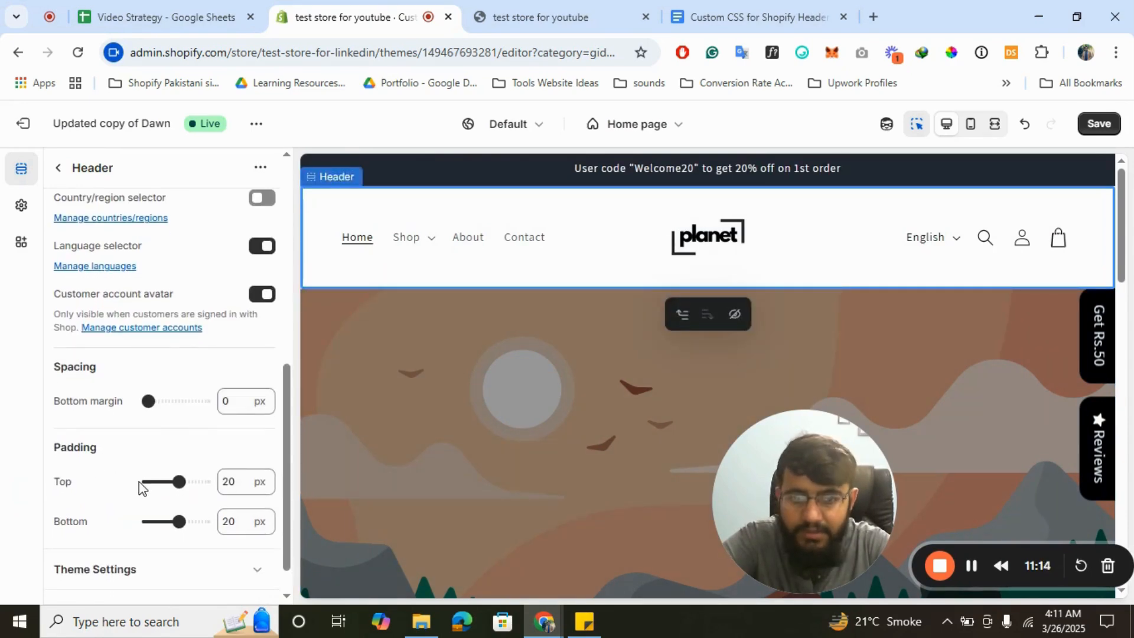
pyautogui.click(145, 488)
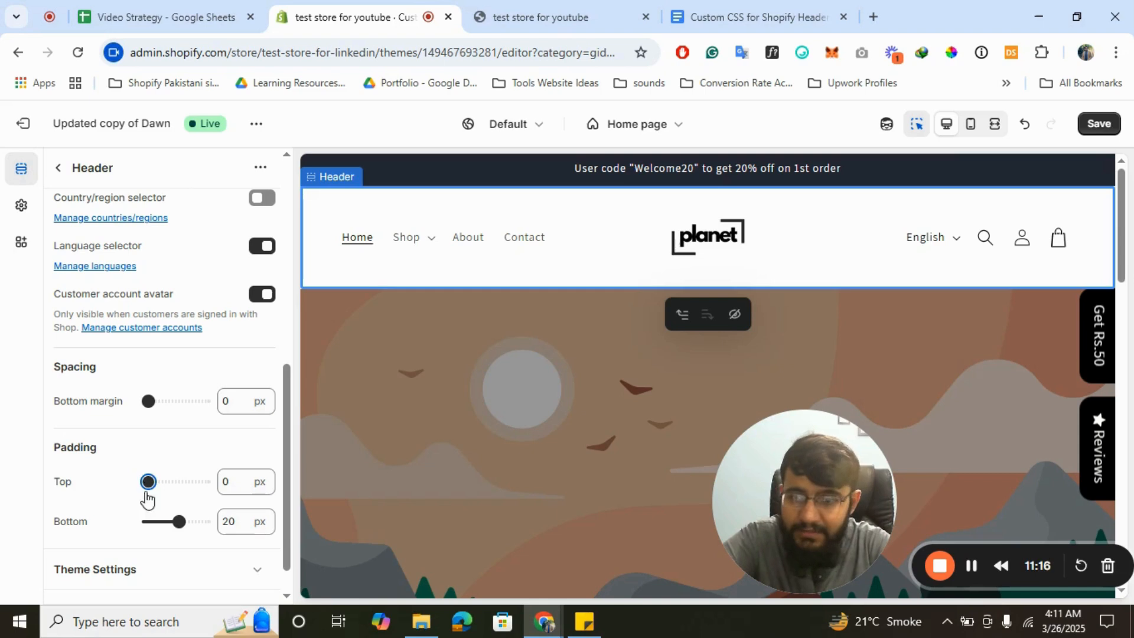
pyautogui.click(146, 523)
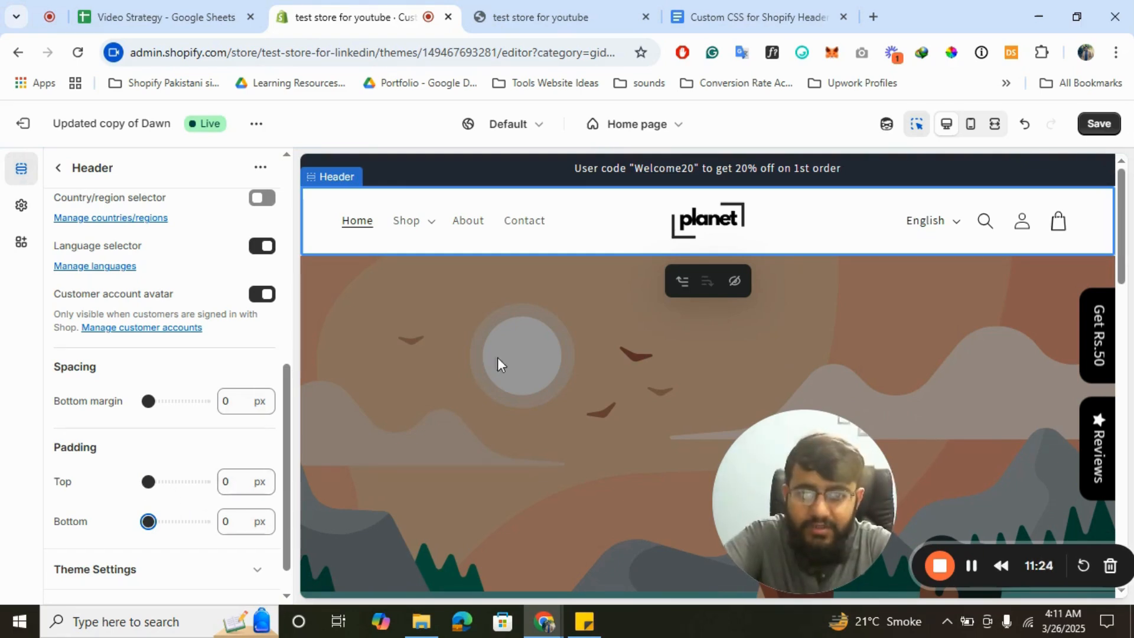
pyautogui.click(1097, 123)
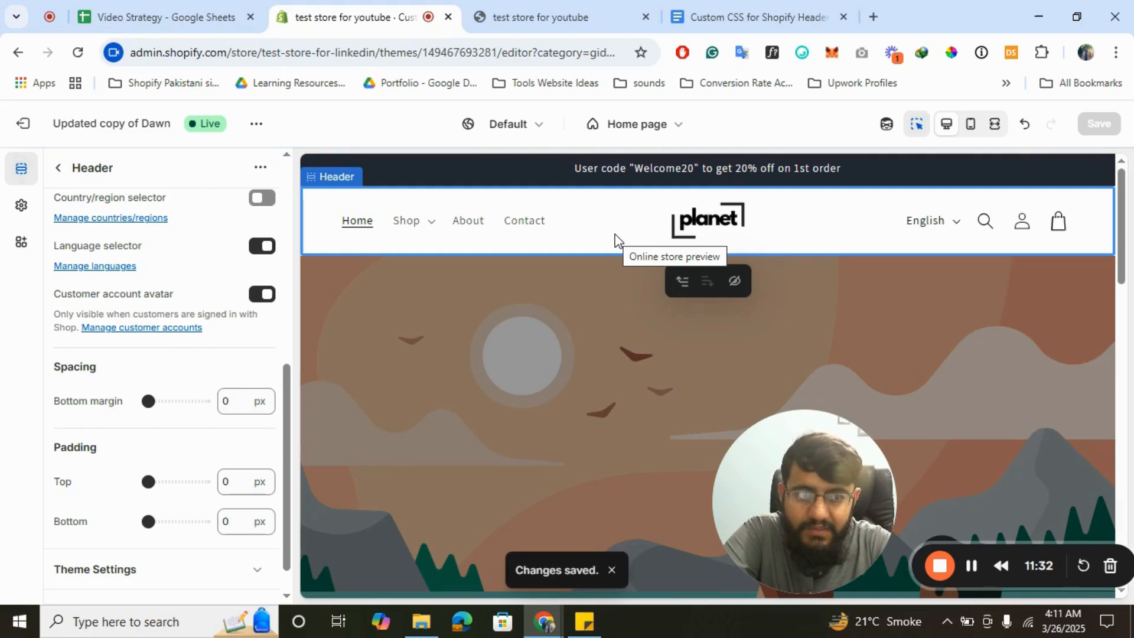
pyautogui.scroll(5, 168, 328)
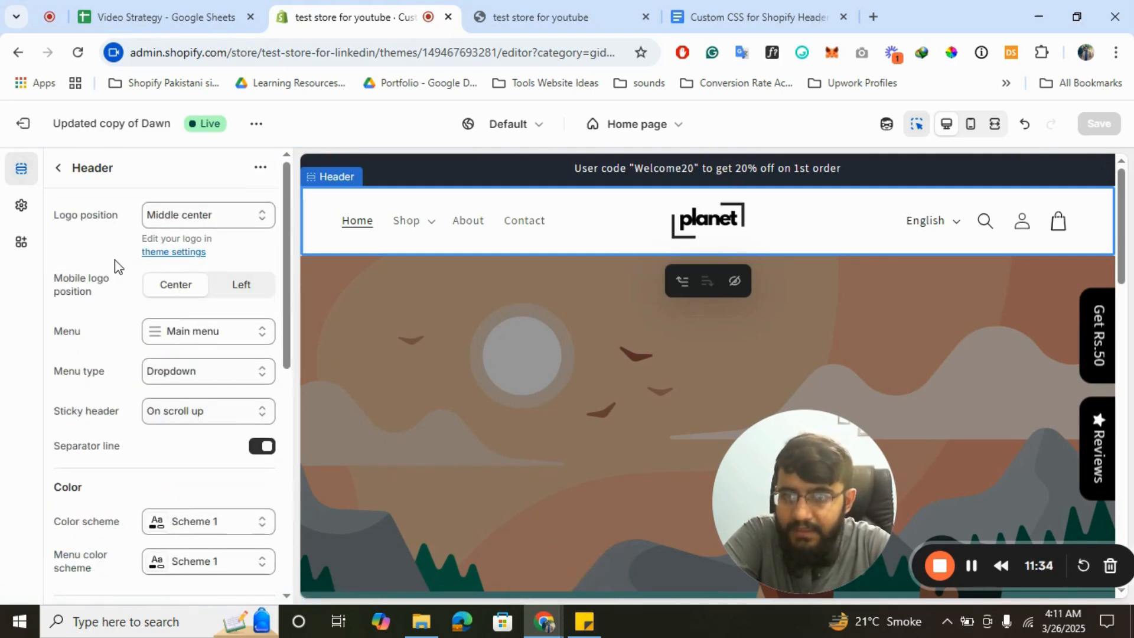
# - Change the header Menu type to Mega menu and preview Shop's Men's and Women Clothing columns
pyautogui.click(207, 223)
pyautogui.click(206, 223)
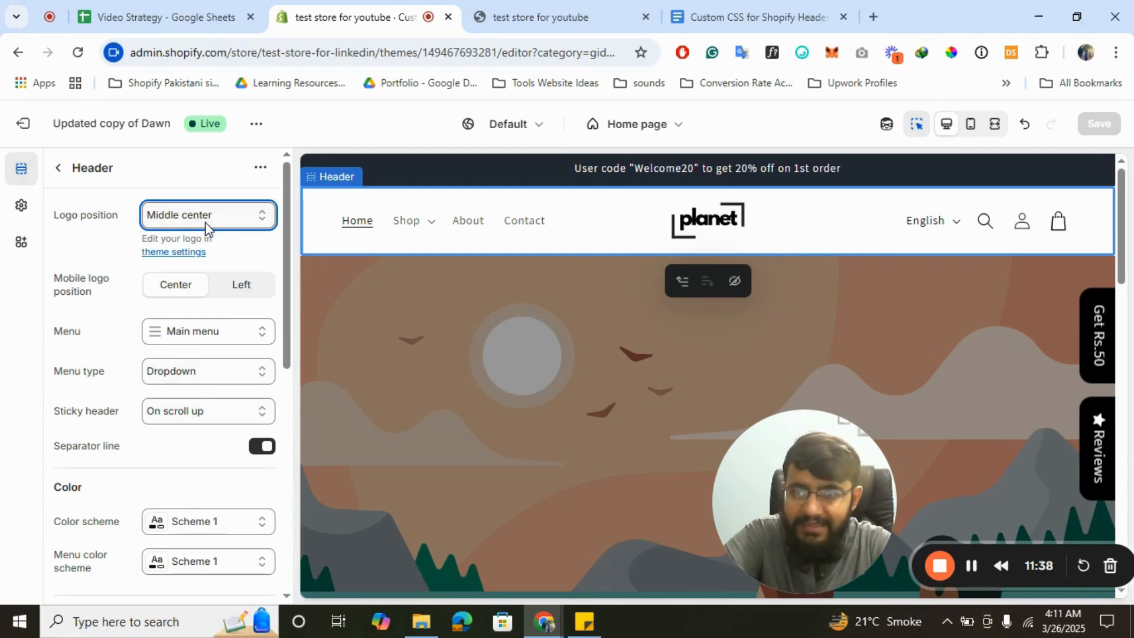
pyautogui.click(221, 335)
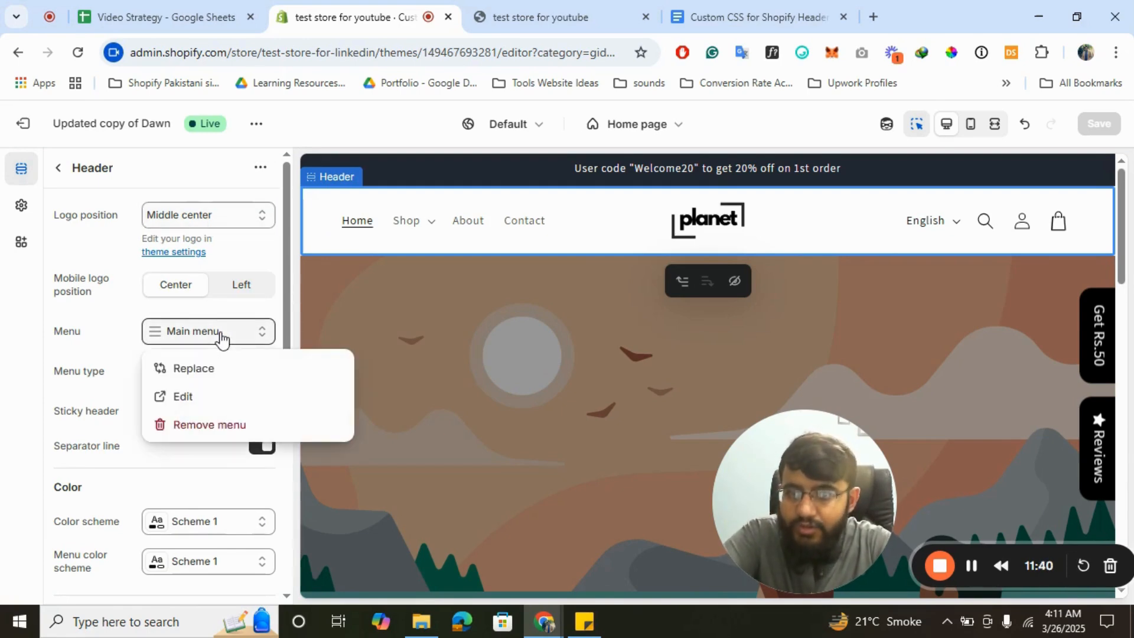
pyautogui.click(220, 334)
pyautogui.click(182, 374)
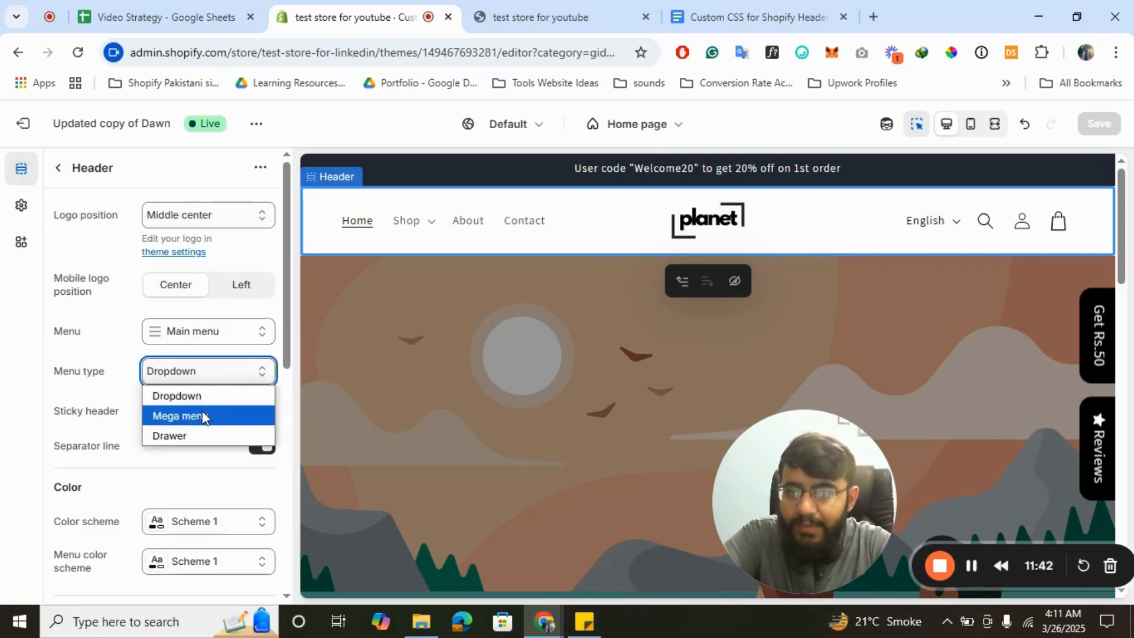
pyautogui.click(202, 417)
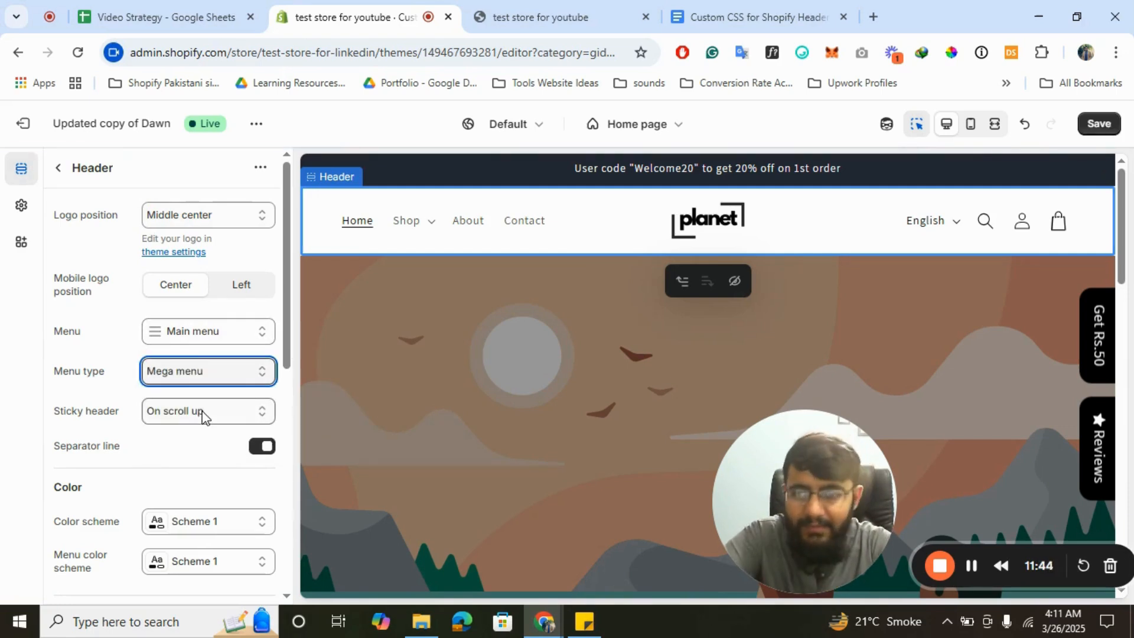
pyautogui.click(408, 229)
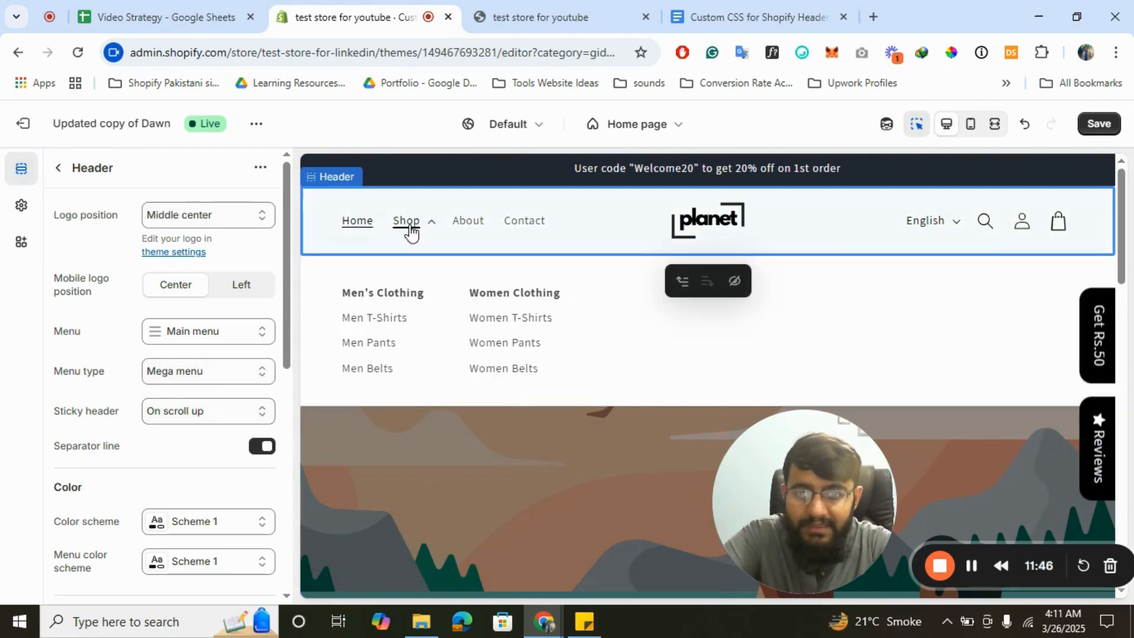
pyautogui.click(410, 227)
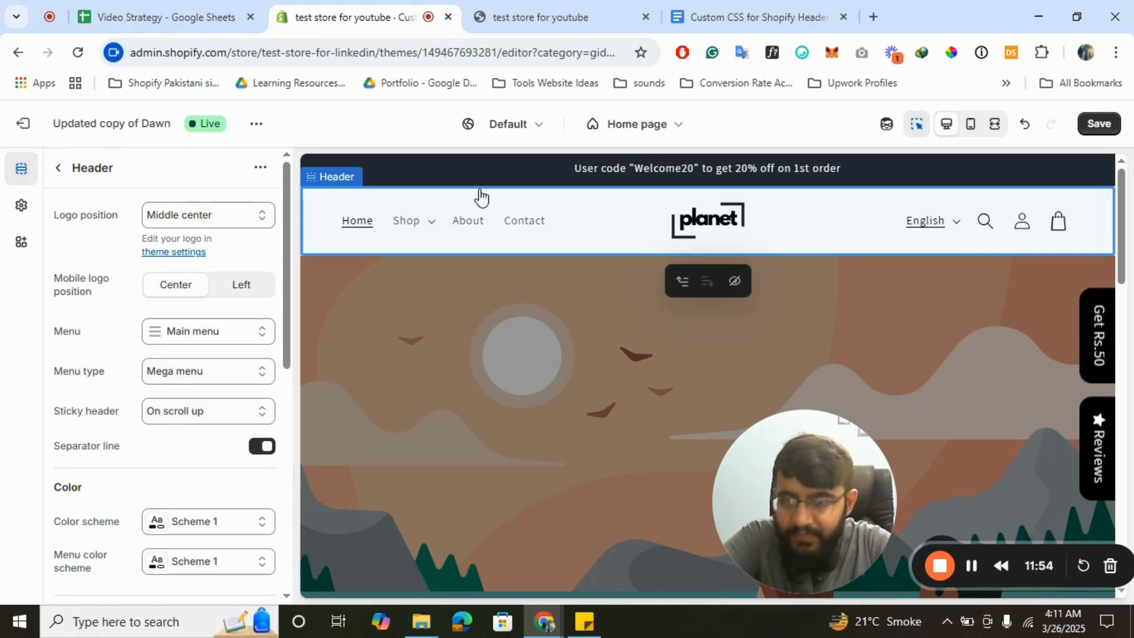
pyautogui.click(212, 411)
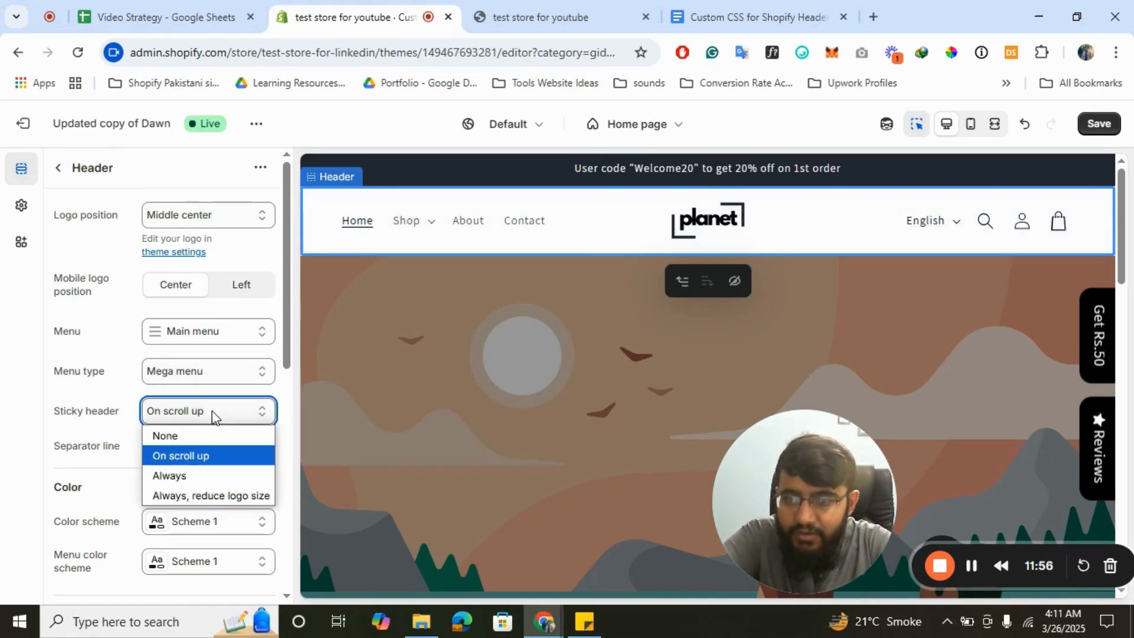
# - Make the header sticky at all times and keep Scheme 1 colors after trying Scheme 5
pyautogui.click(165, 477)
pyautogui.scroll(-3, 166, 483)
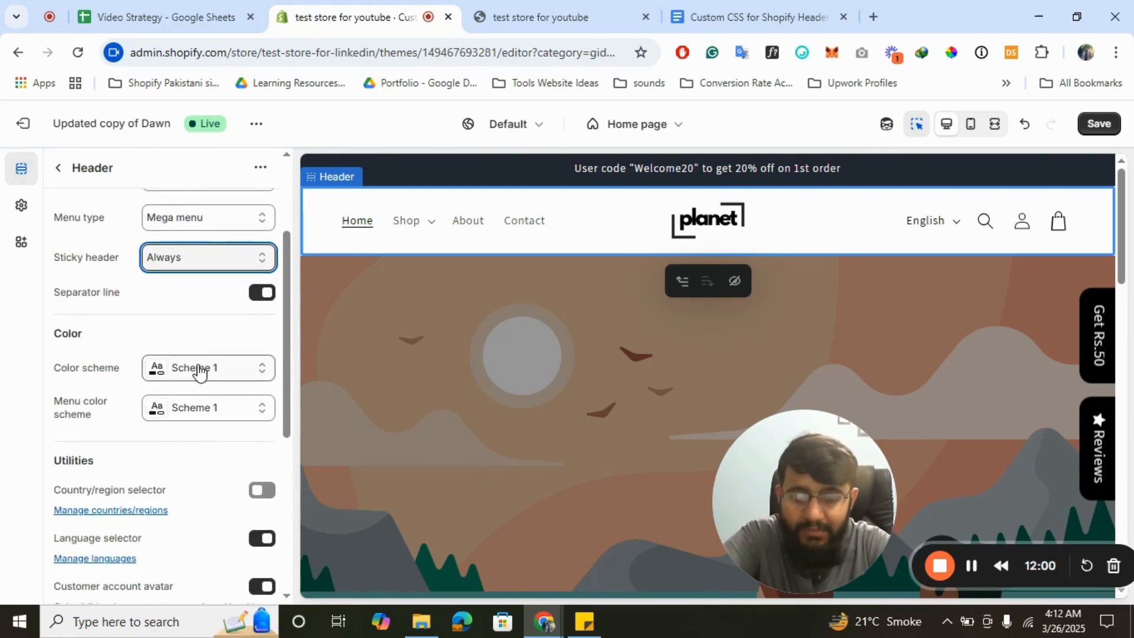
pyautogui.click(198, 370)
pyautogui.click(223, 321)
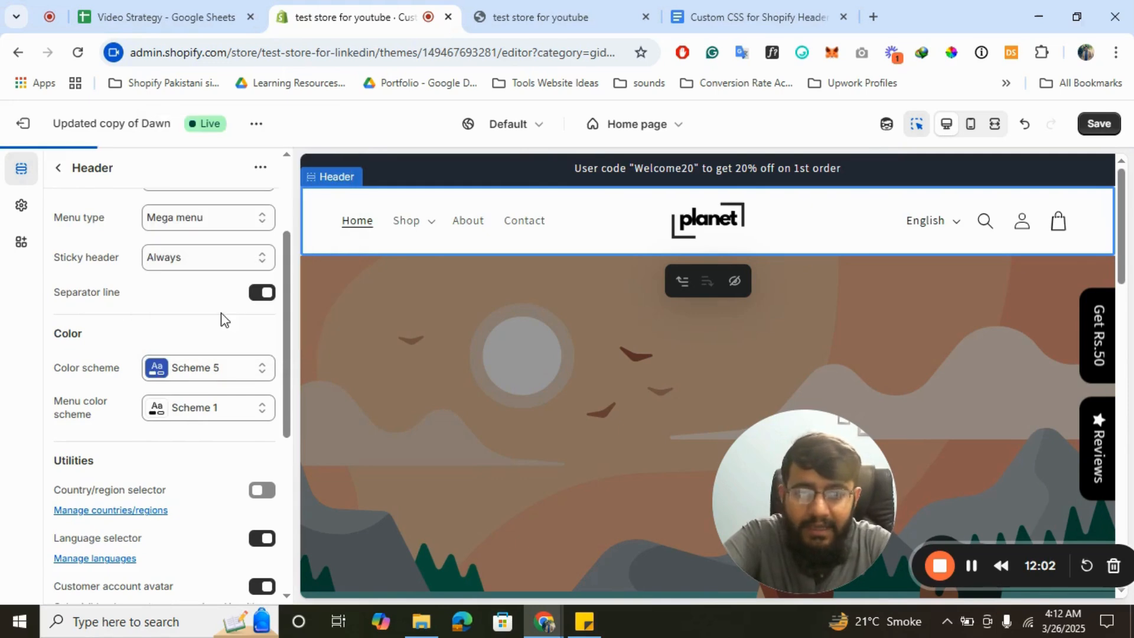
pyautogui.click(228, 371)
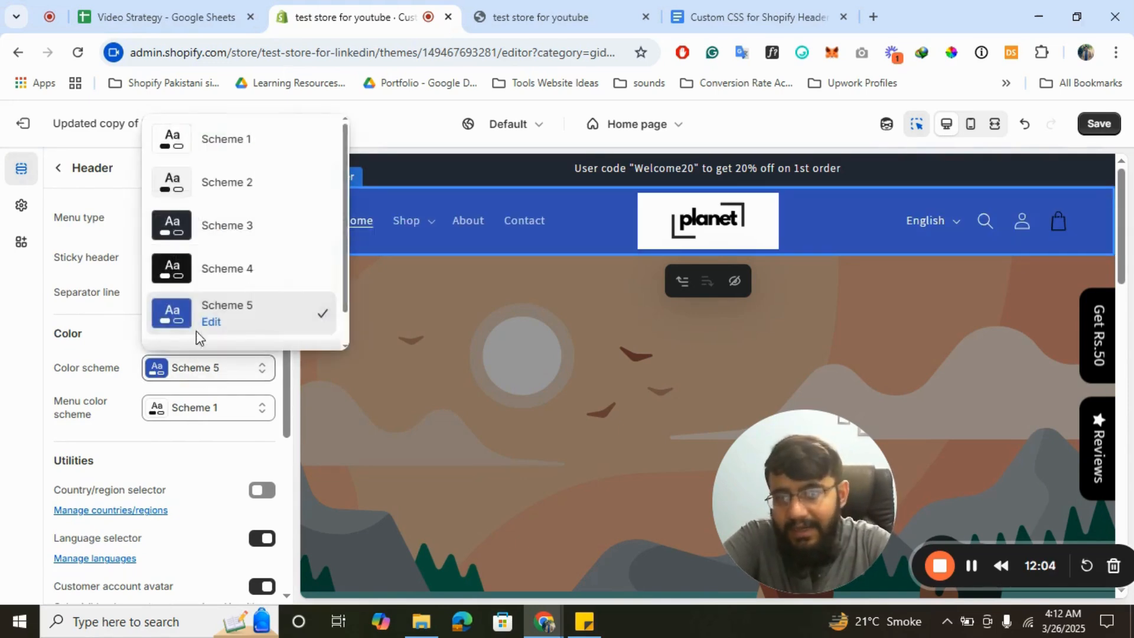
pyautogui.click(224, 151)
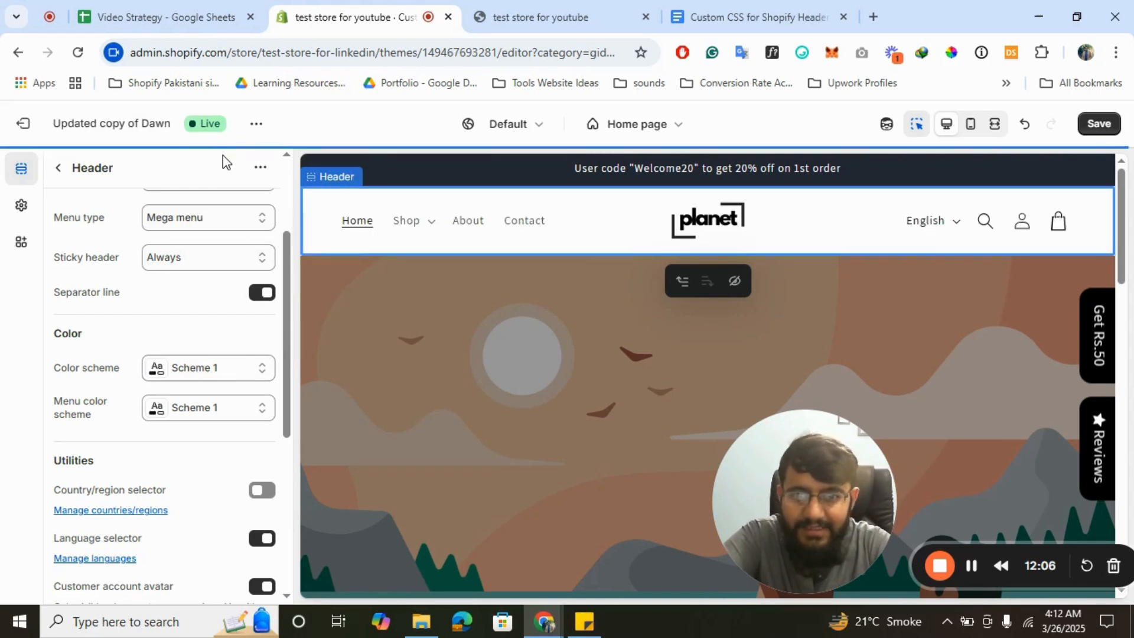
# - Review the remaining header settings and save the header changes
pyautogui.scroll(-1, 247, 371)
pyautogui.scroll(-1, 236, 397)
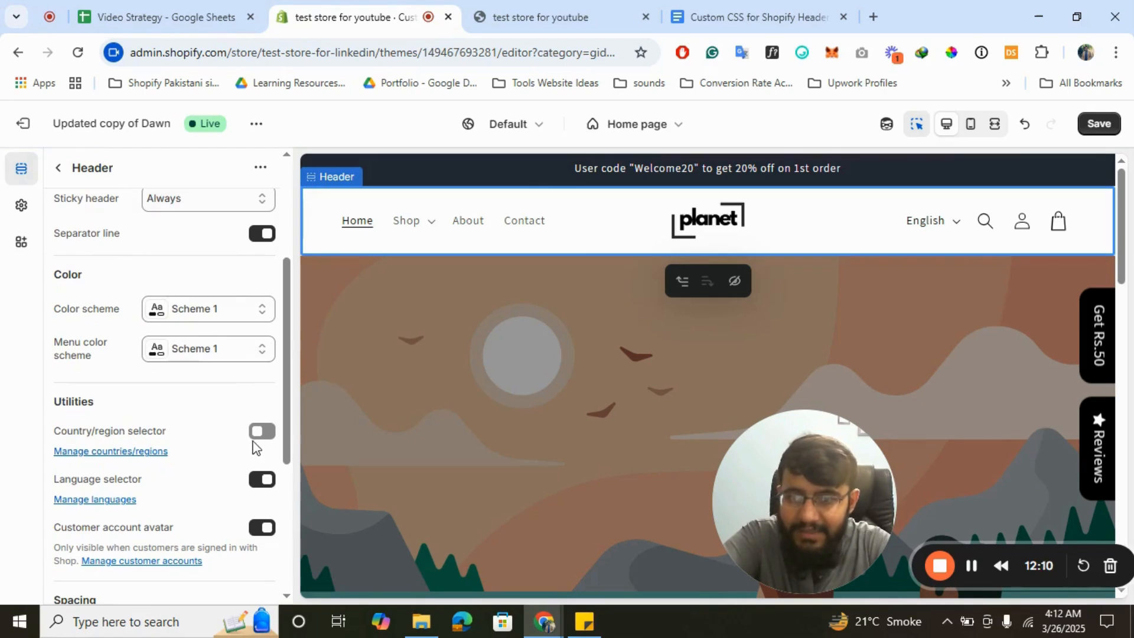
pyautogui.scroll(-1, 261, 441)
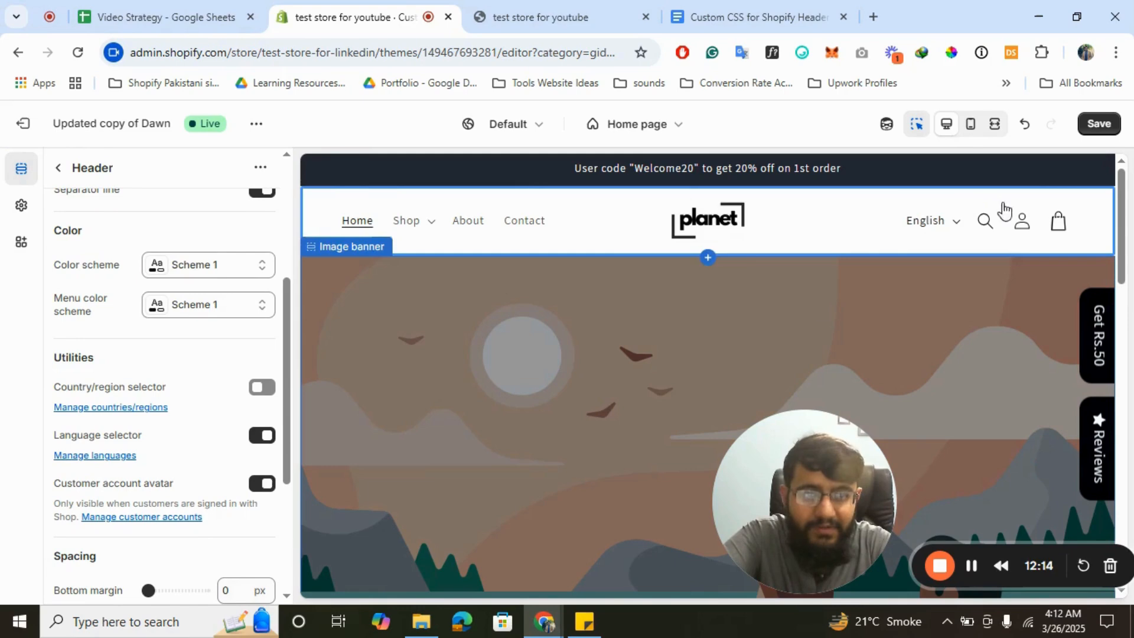
pyautogui.scroll(-4, 86, 576)
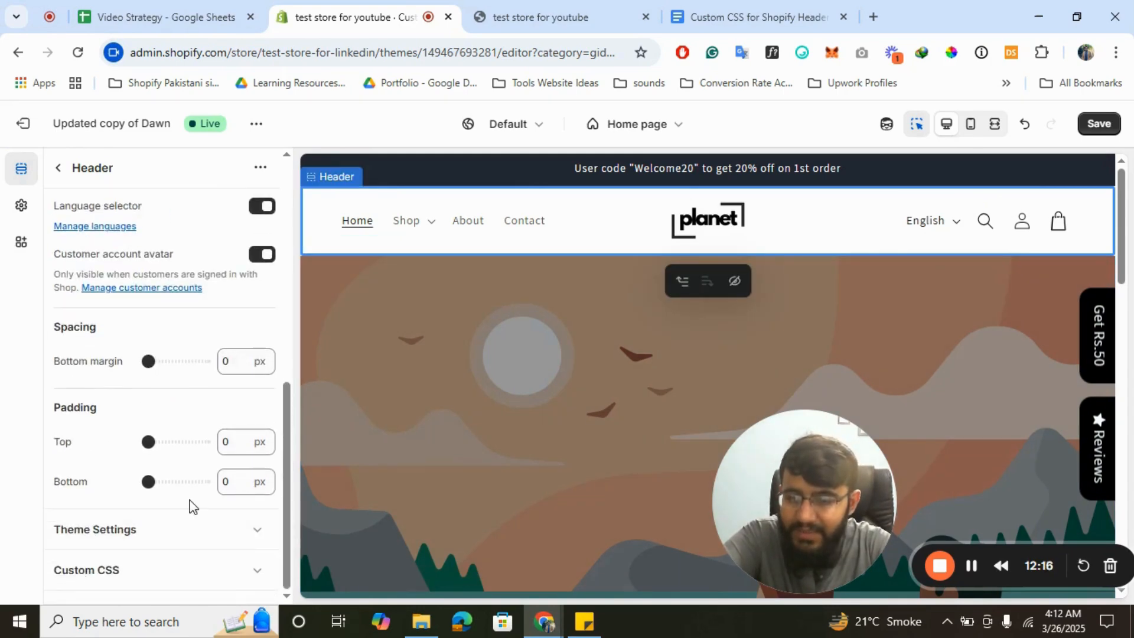
pyautogui.click(140, 538)
pyautogui.scroll(-4, 220, 511)
pyautogui.scroll(-1, 217, 506)
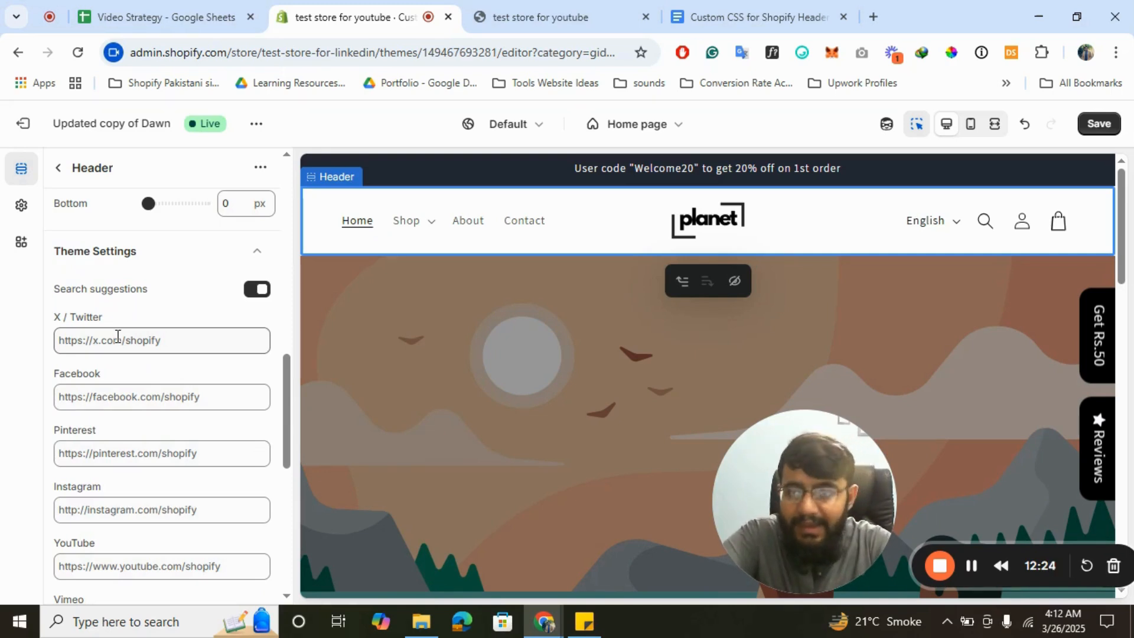
pyautogui.click(256, 251)
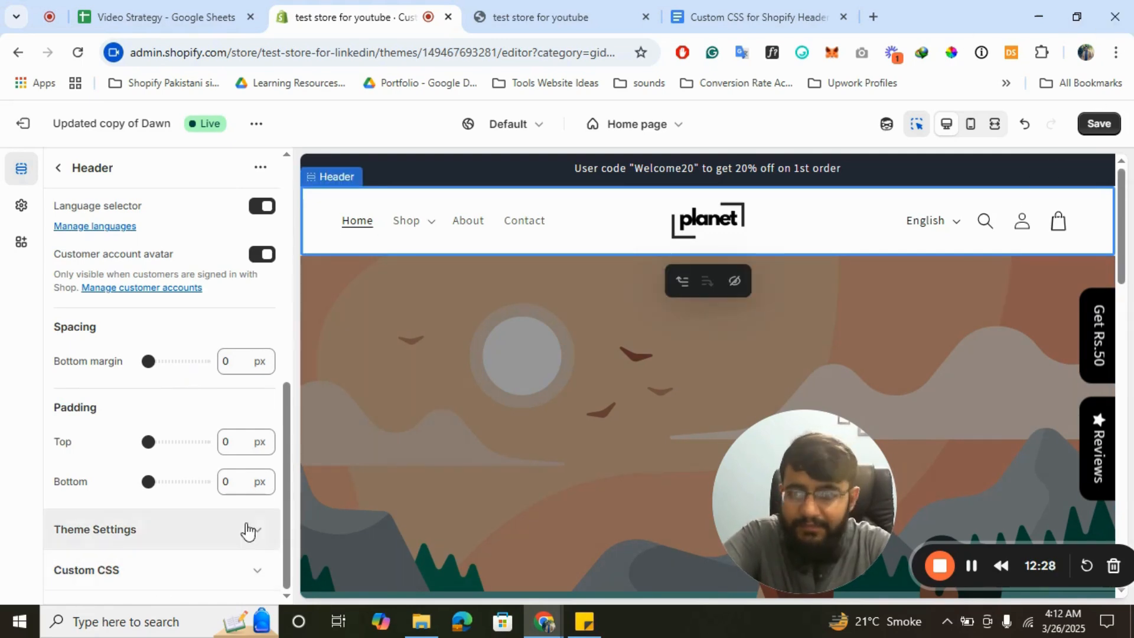
pyautogui.click(1101, 125)
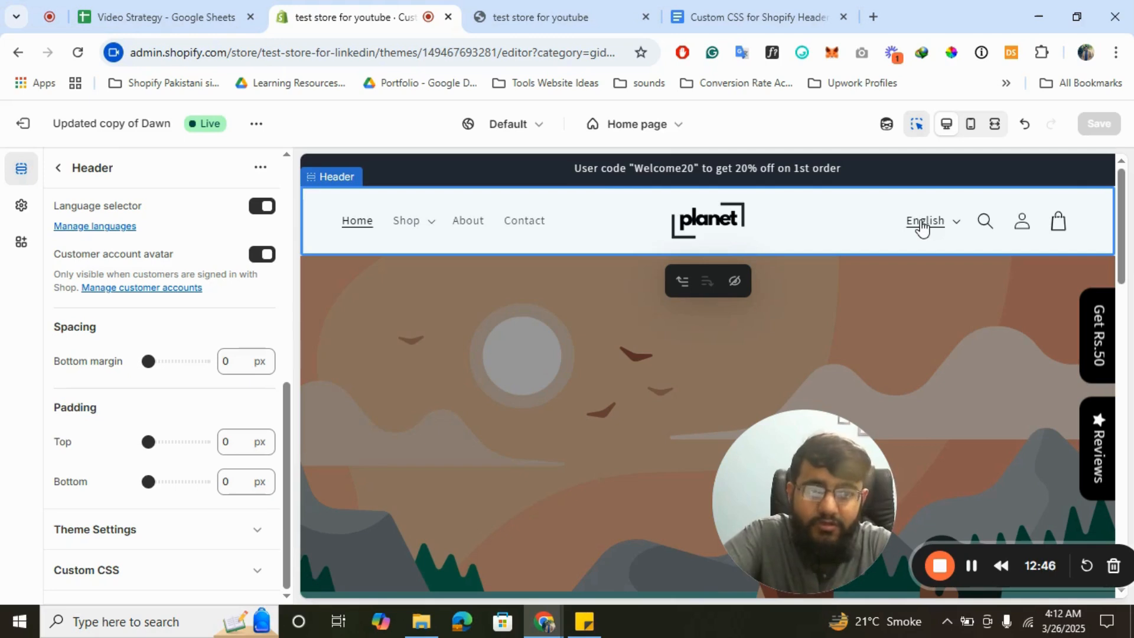
# - Copy all the header font-size CSS from the Custom CSS Google Doc and return to Shopify
pyautogui.click(796, 9)
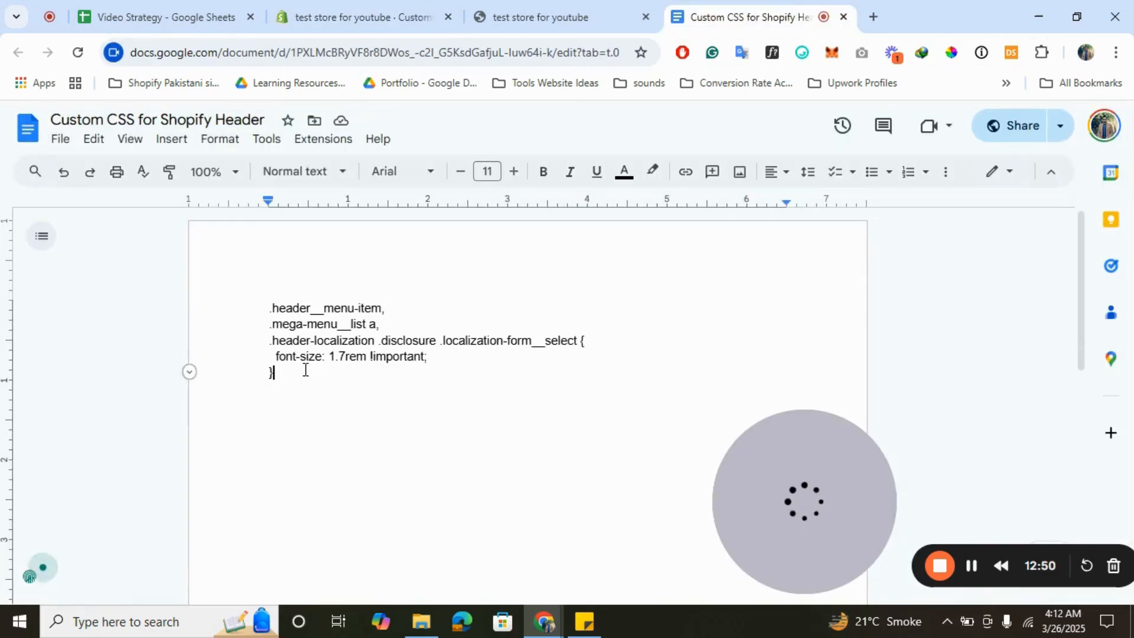
pyautogui.hotkey('ctrl', 'a')
pyautogui.hotkey('ctrl', 'c')
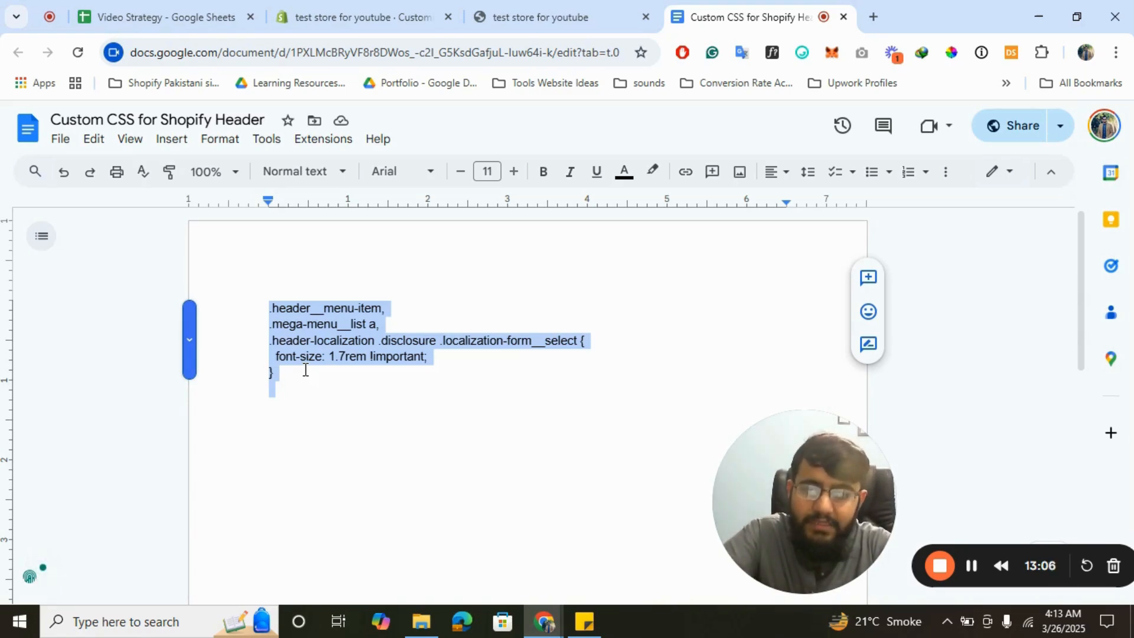
pyautogui.click(390, 6)
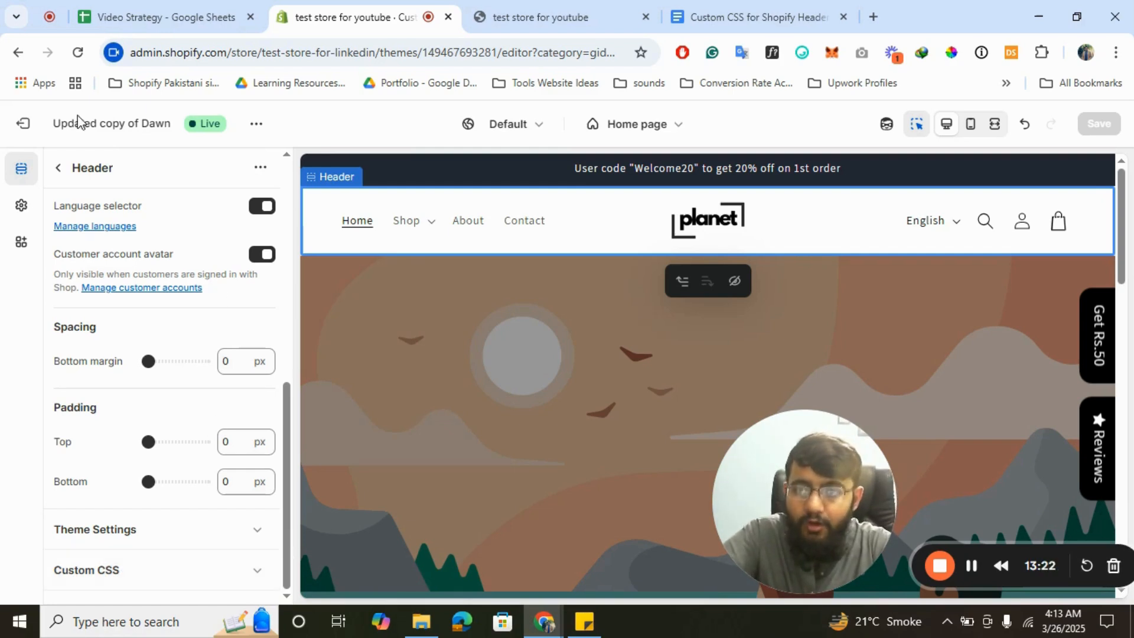
# - Paste the 1.7rem menu font-size CSS into the Header section's Custom CSS box
pyautogui.click(57, 170)
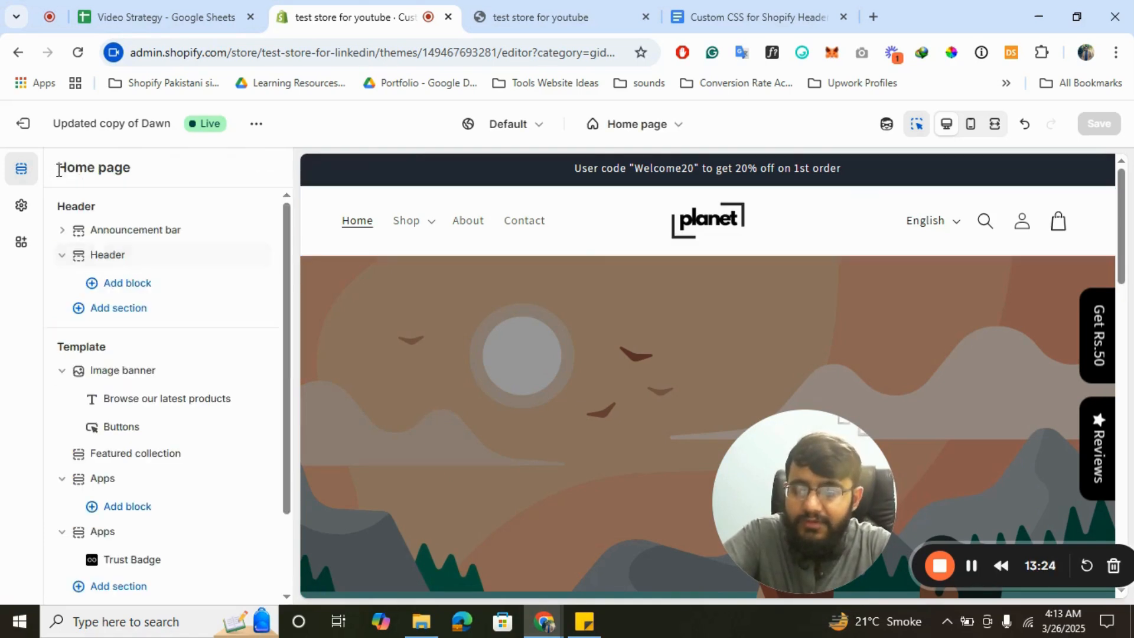
pyautogui.click(107, 260)
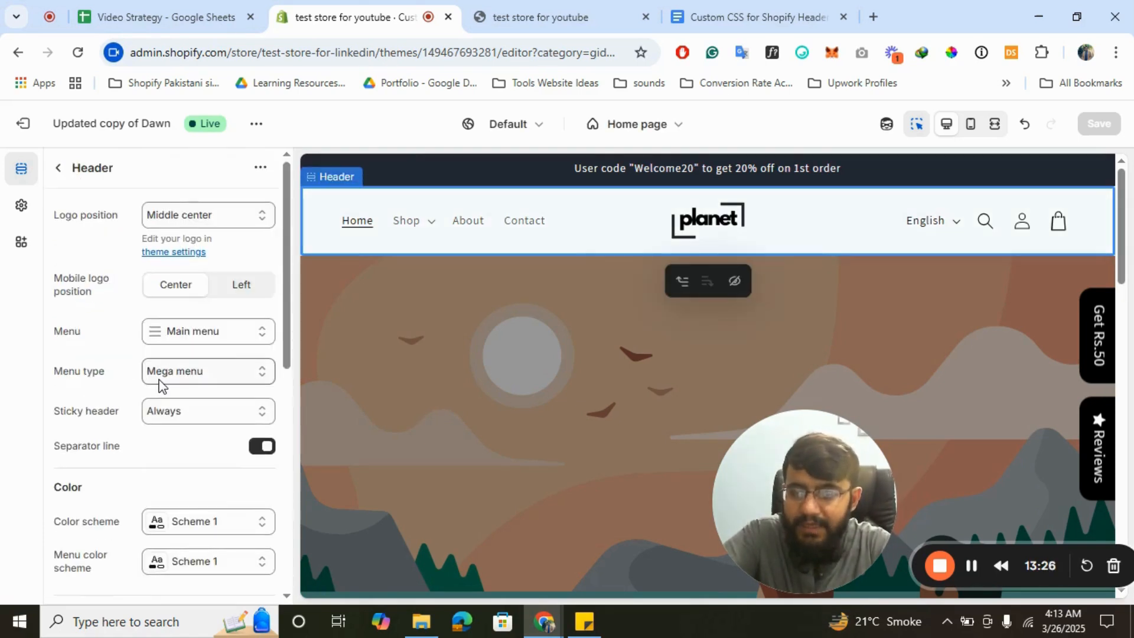
pyautogui.scroll(-8, 161, 385)
pyautogui.click(94, 579)
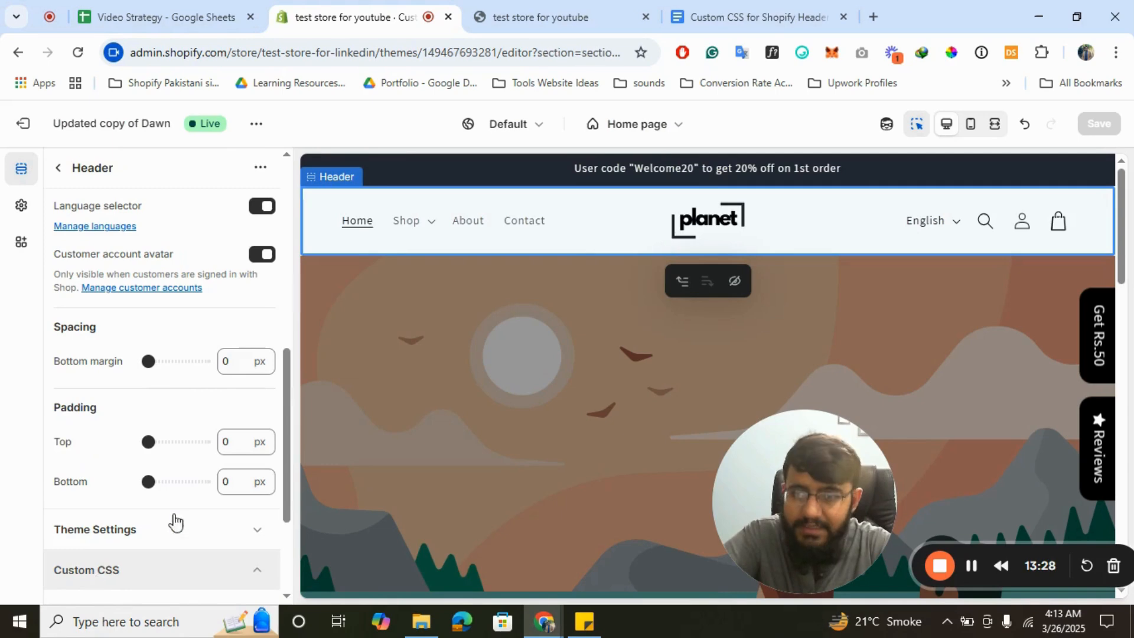
pyautogui.click(125, 476)
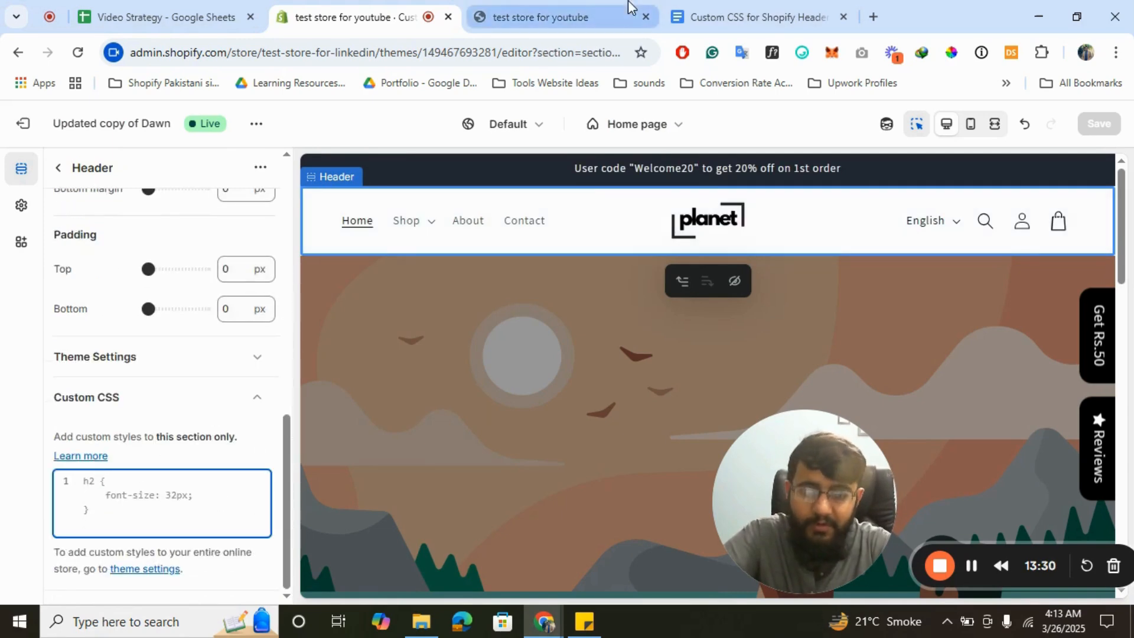
pyautogui.click(759, 12)
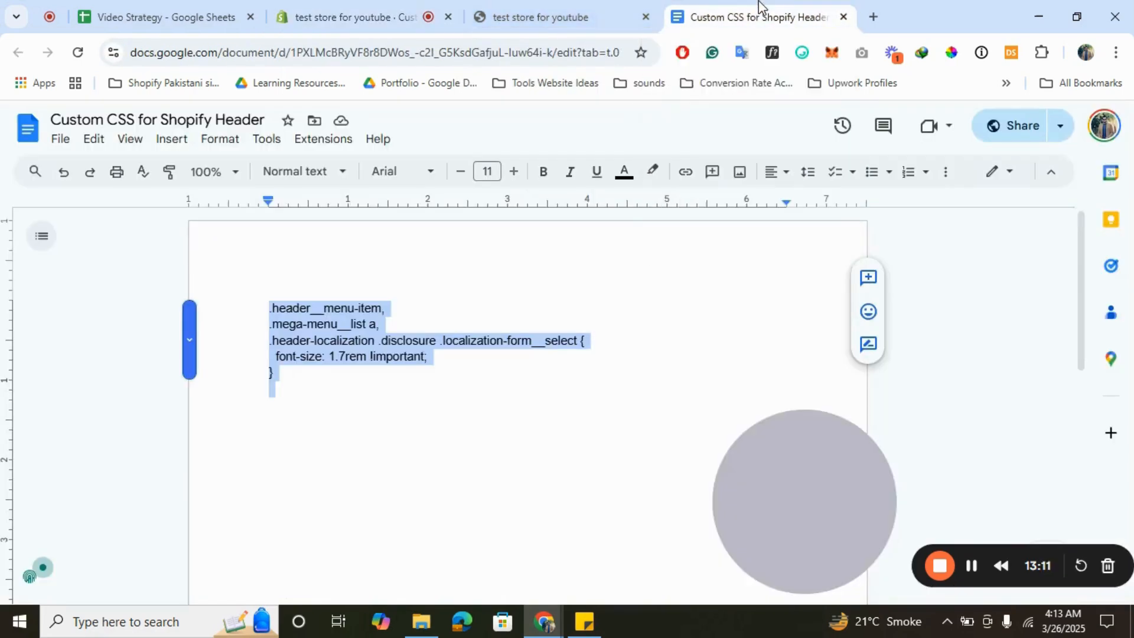
pyautogui.click(296, 16)
pyautogui.hotkey('ctrl', 'v')
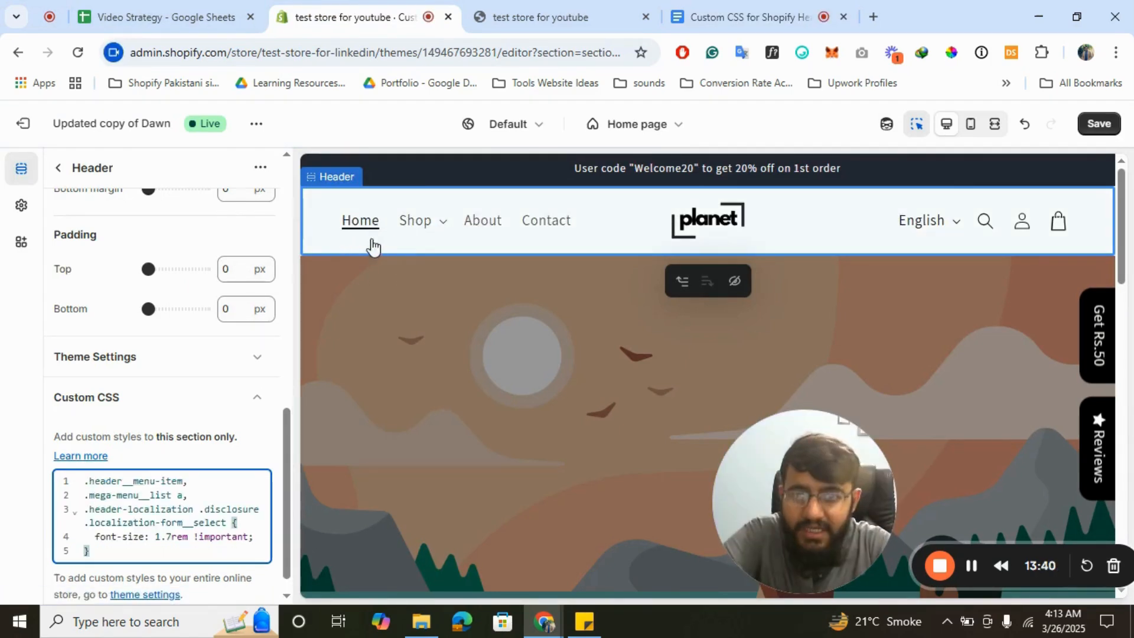
# - Check the enlarged Shop mega menu text in the preview and save
pyautogui.click(410, 232)
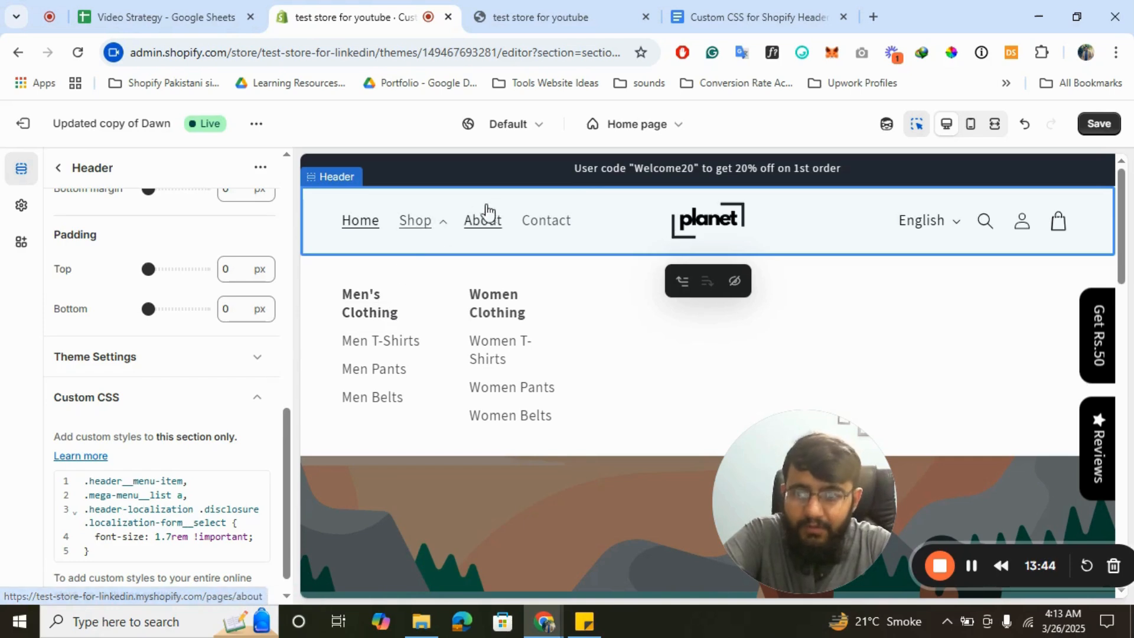
pyautogui.click(416, 232)
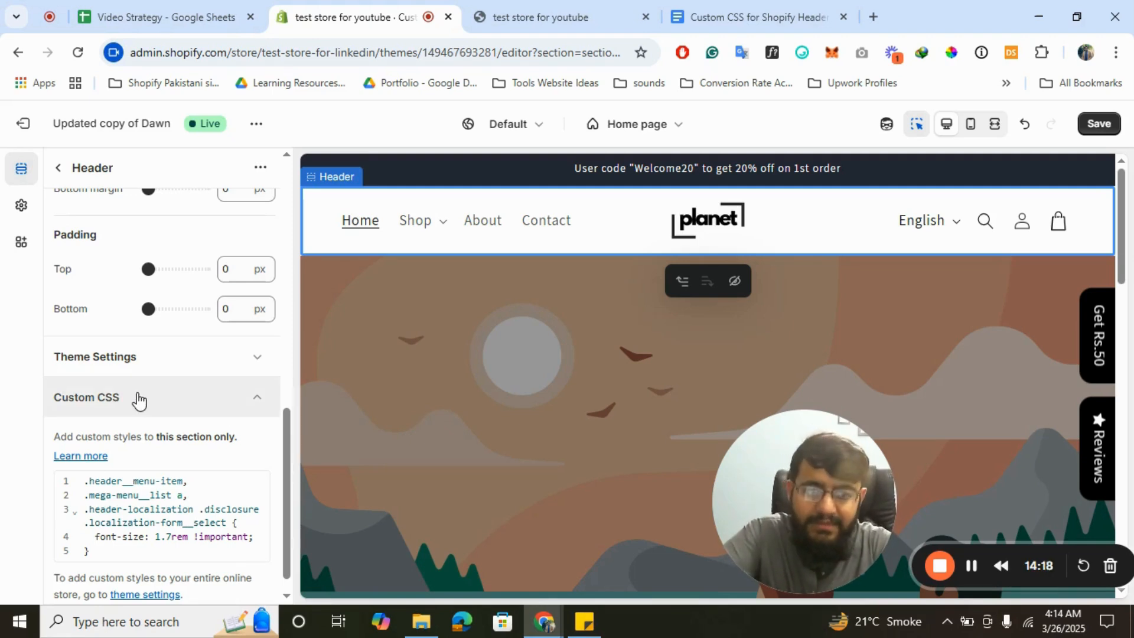
pyautogui.click(1100, 126)
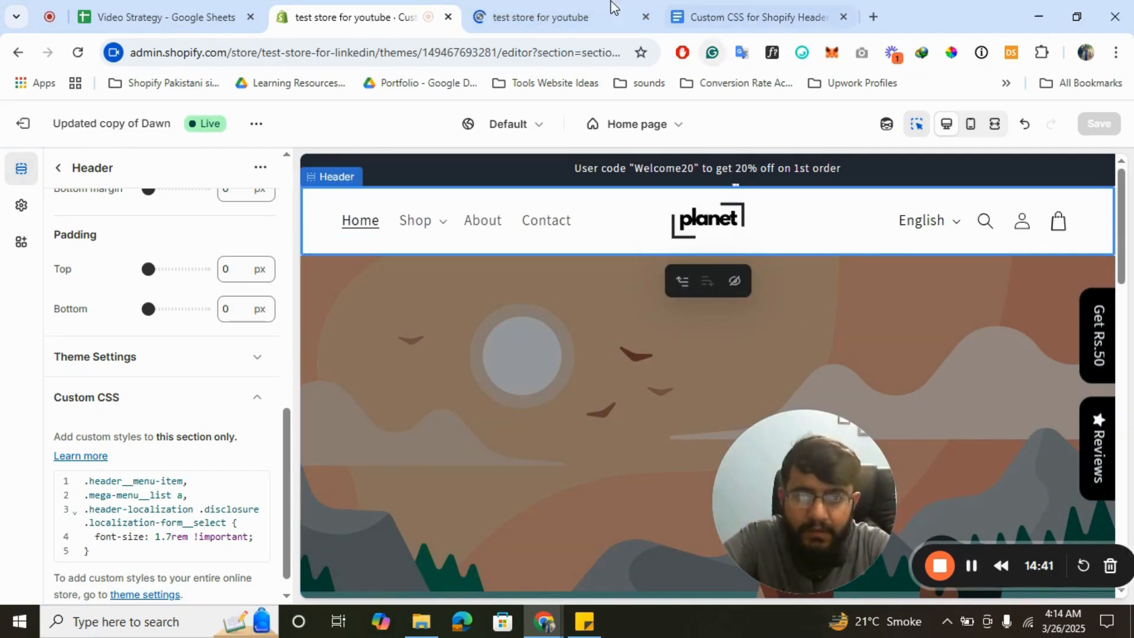
# - Switch to the 'test store for youtube' tab to view the saved header in the storefront
pyautogui.click(565, 8)
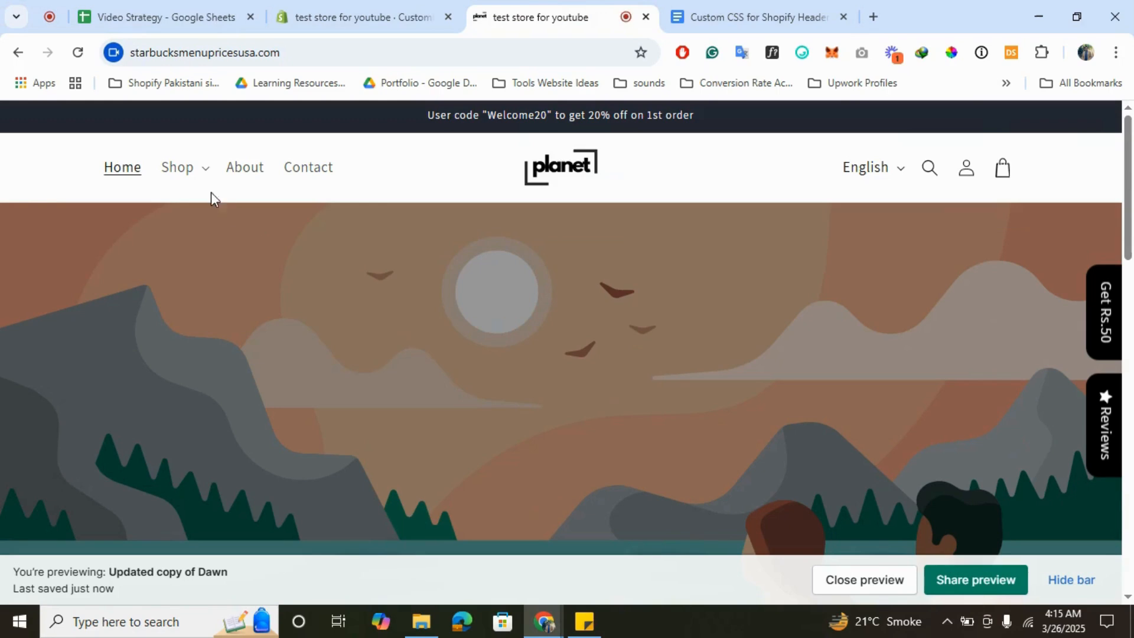
# - Check the desktop Shop mega menu, then emulate the preview at iPhone XR size in DevTools
pyautogui.click(184, 173)
pyautogui.click(185, 179)
pyautogui.rightClick(445, 175)
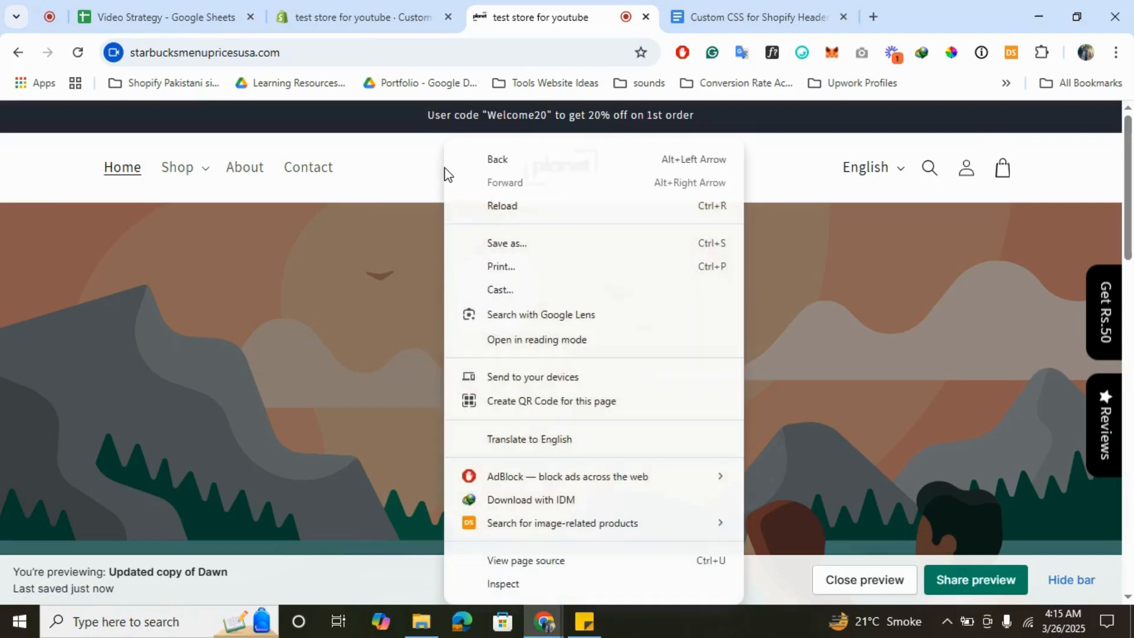
pyautogui.click(515, 594)
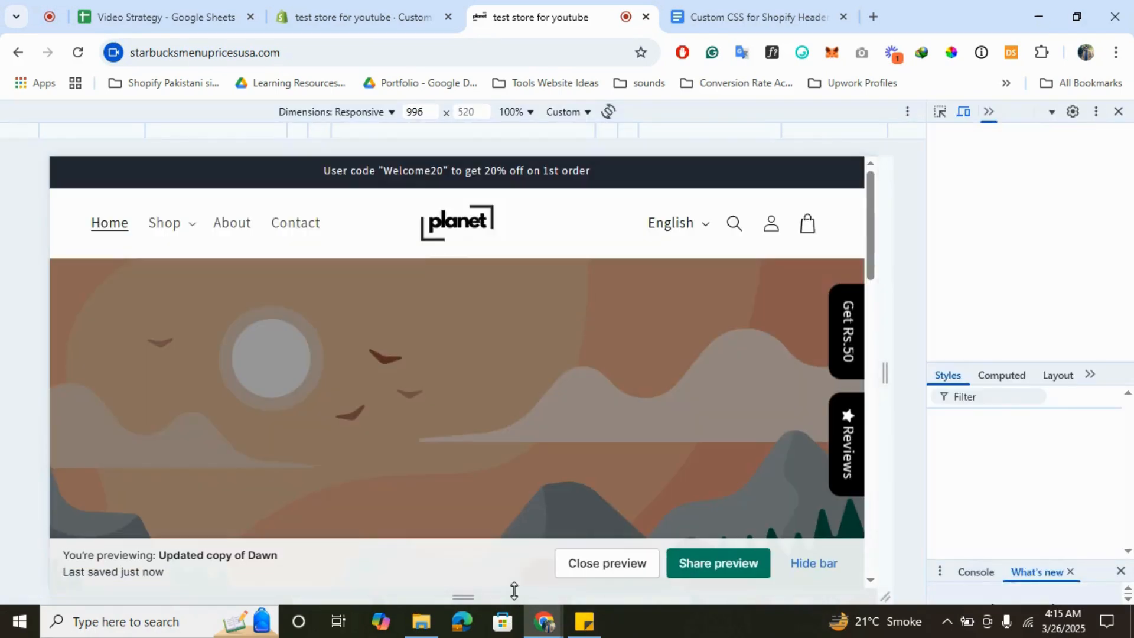
pyautogui.click(362, 113)
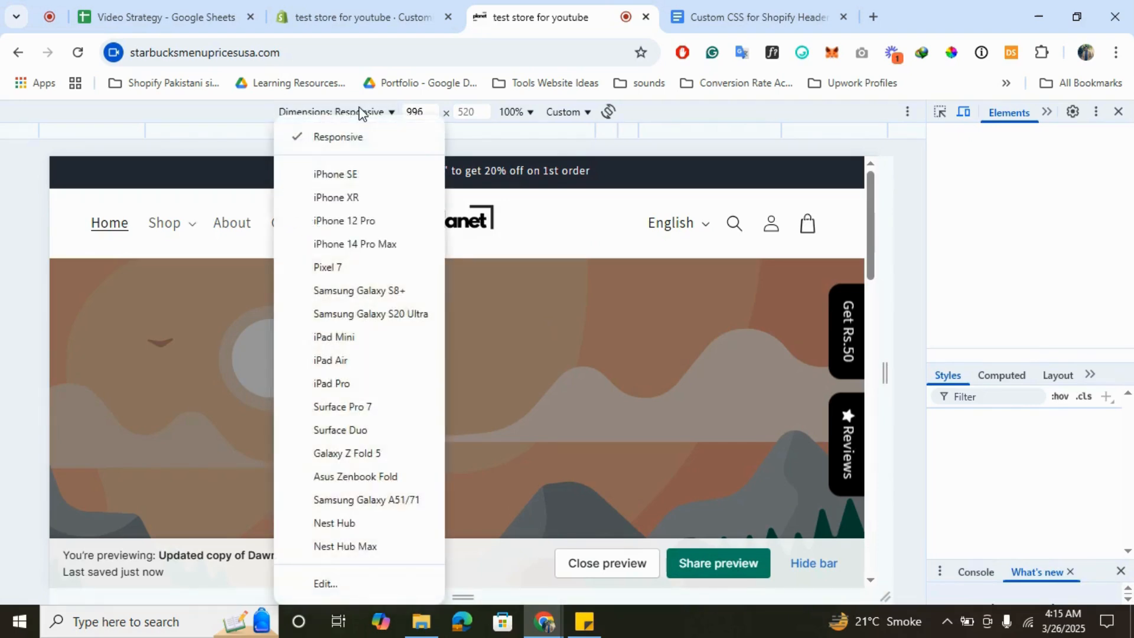
pyautogui.click(351, 199)
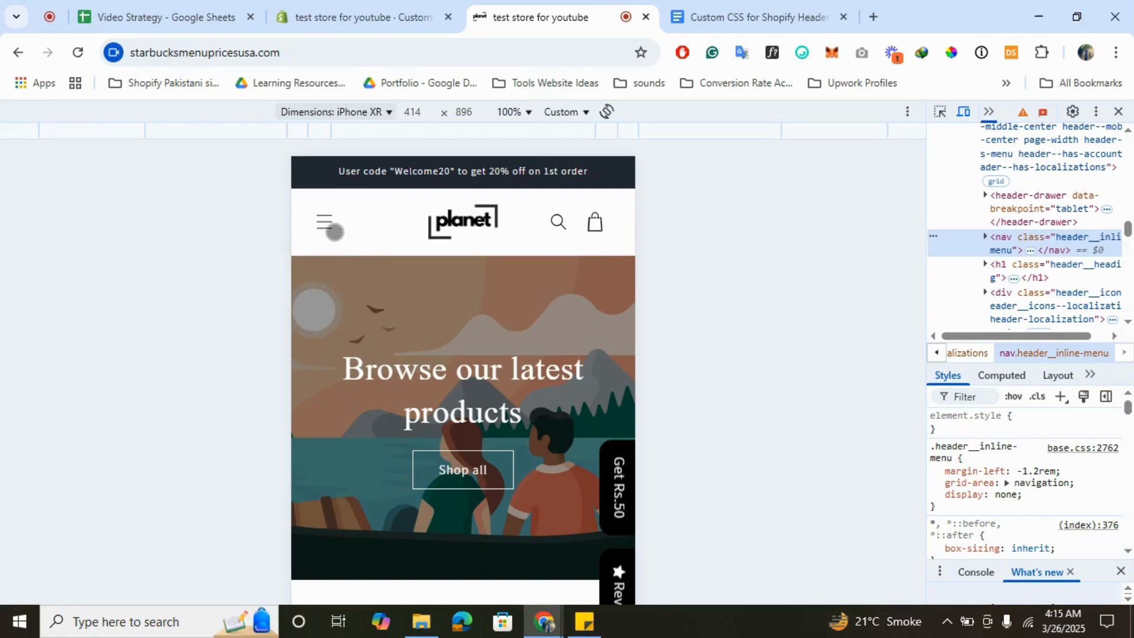
# - Test the mobile menu's Shop and Men's Clothing submenus, then close DevTools and return to the theme editor
pyautogui.click(322, 215)
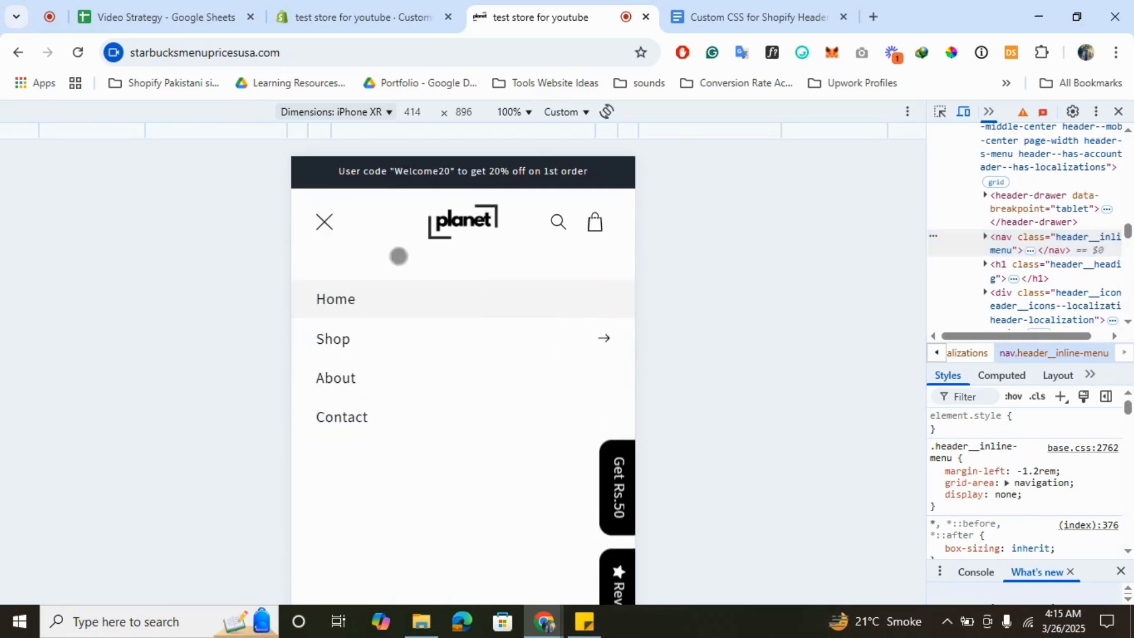
pyautogui.click(359, 347)
pyautogui.click(435, 332)
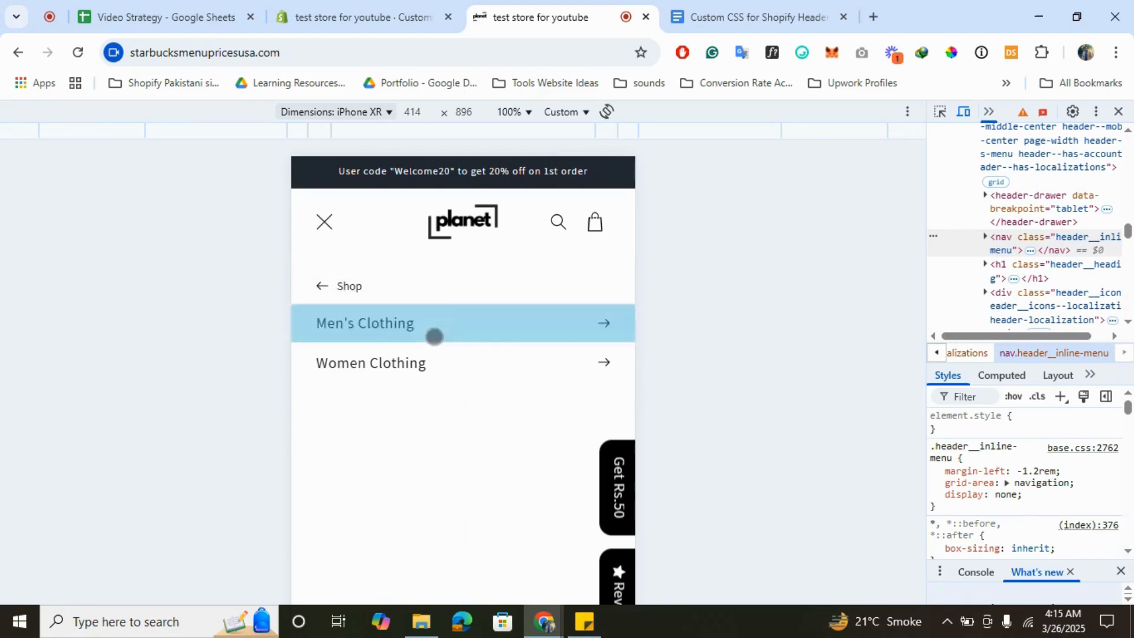
pyautogui.click(323, 284)
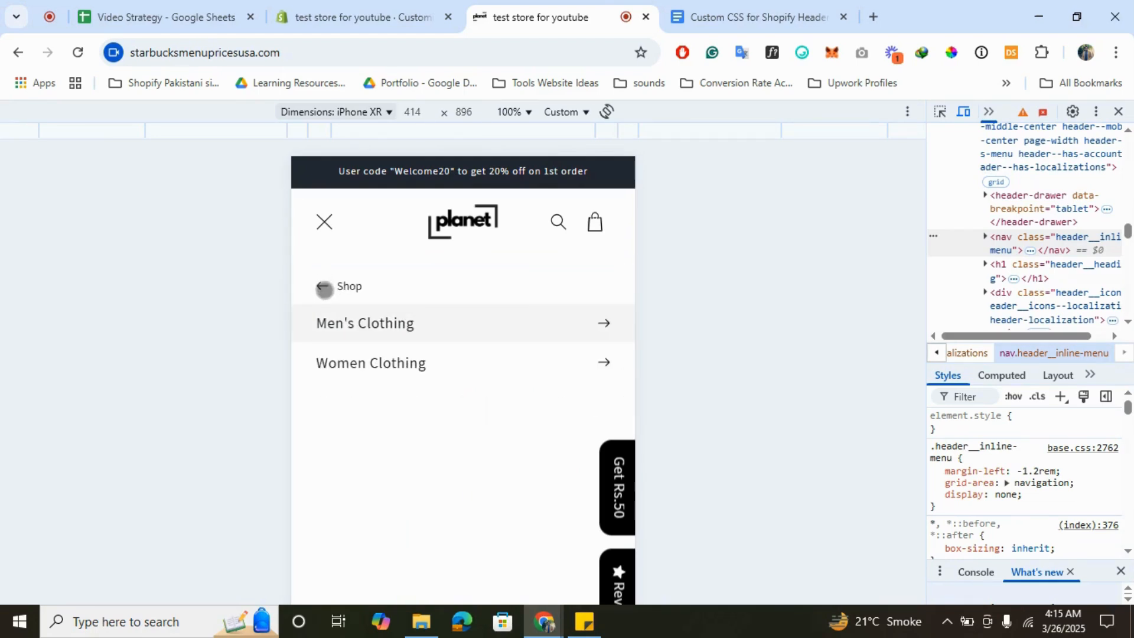
pyautogui.click(324, 288)
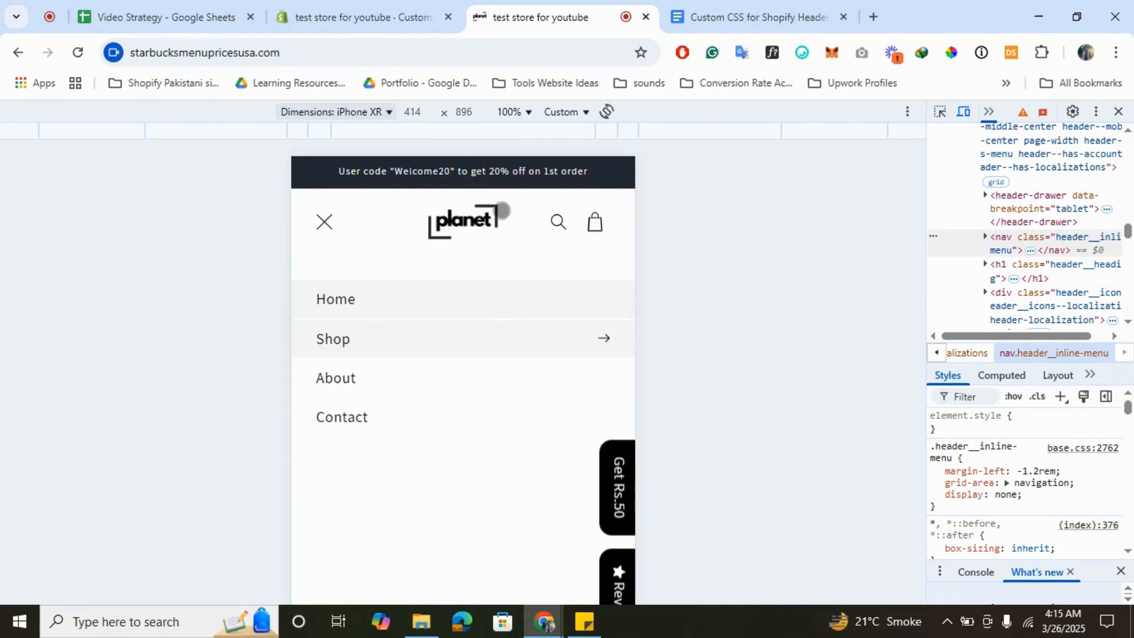
pyautogui.click(325, 223)
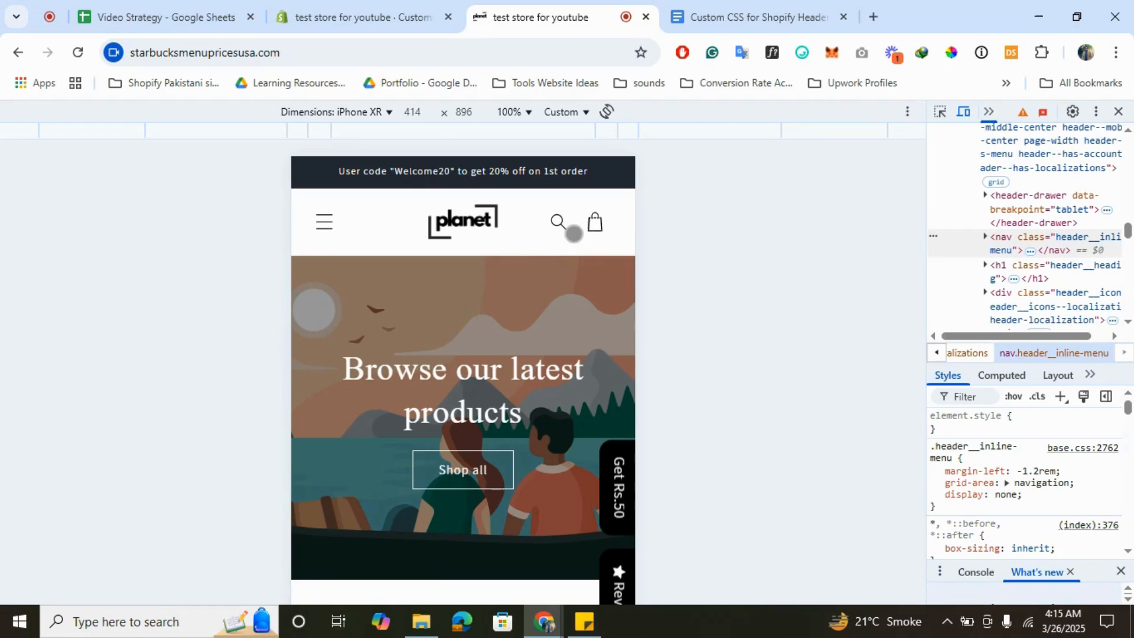
pyautogui.click(1119, 112)
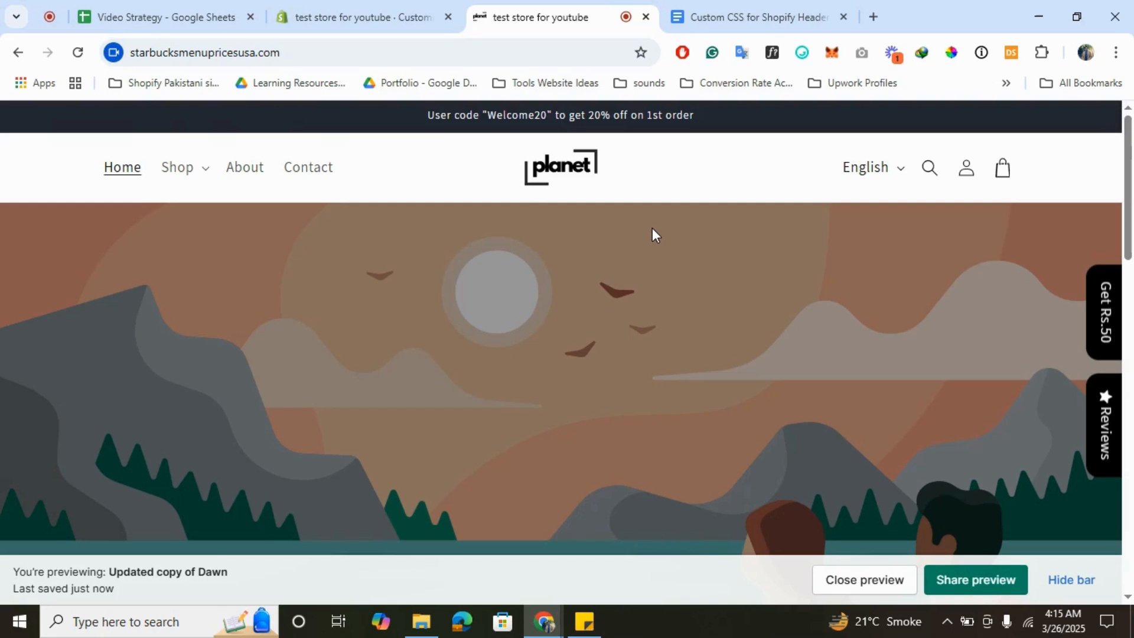
pyautogui.click(392, 13)
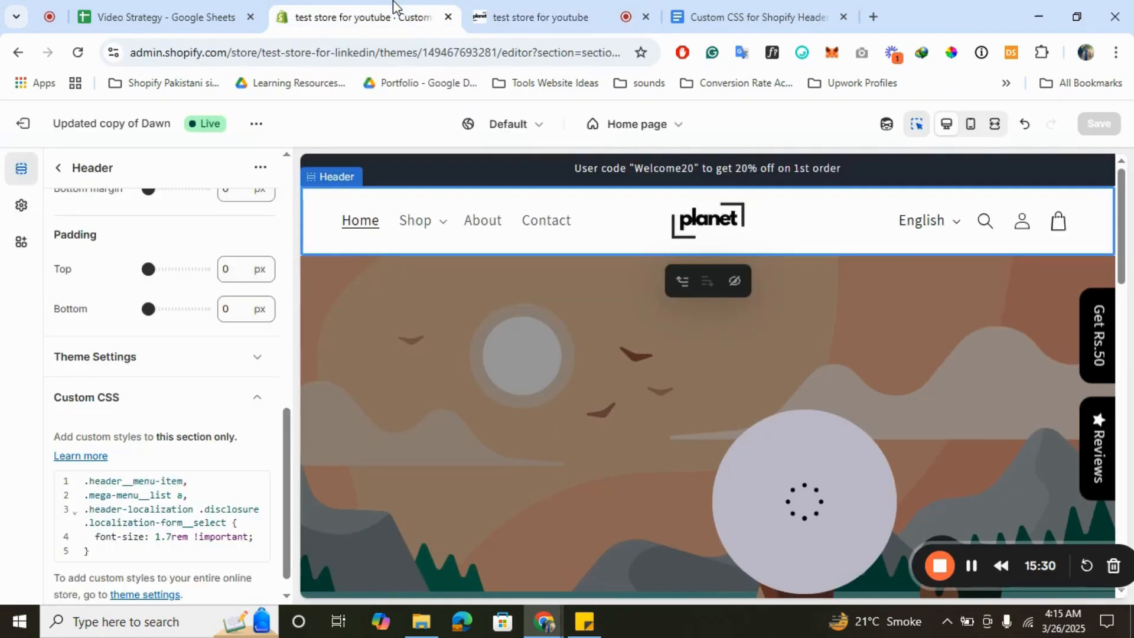